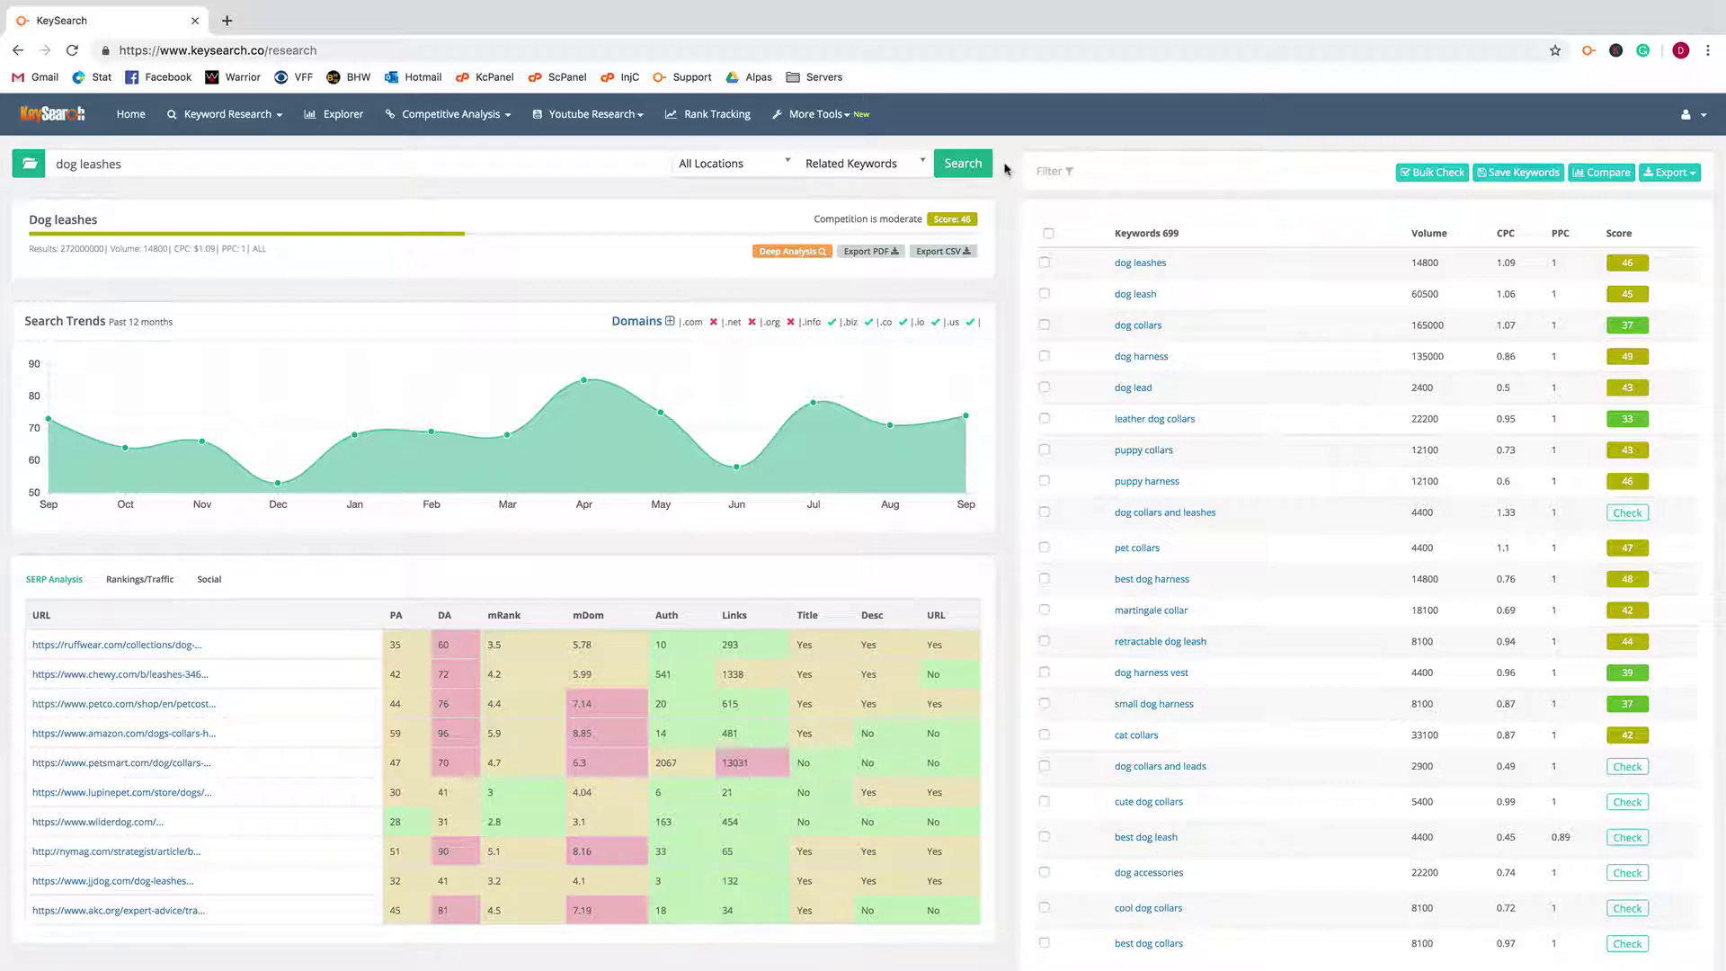
Step: Select the 'dog leashes' search term in the keyword box
click(297, 170)
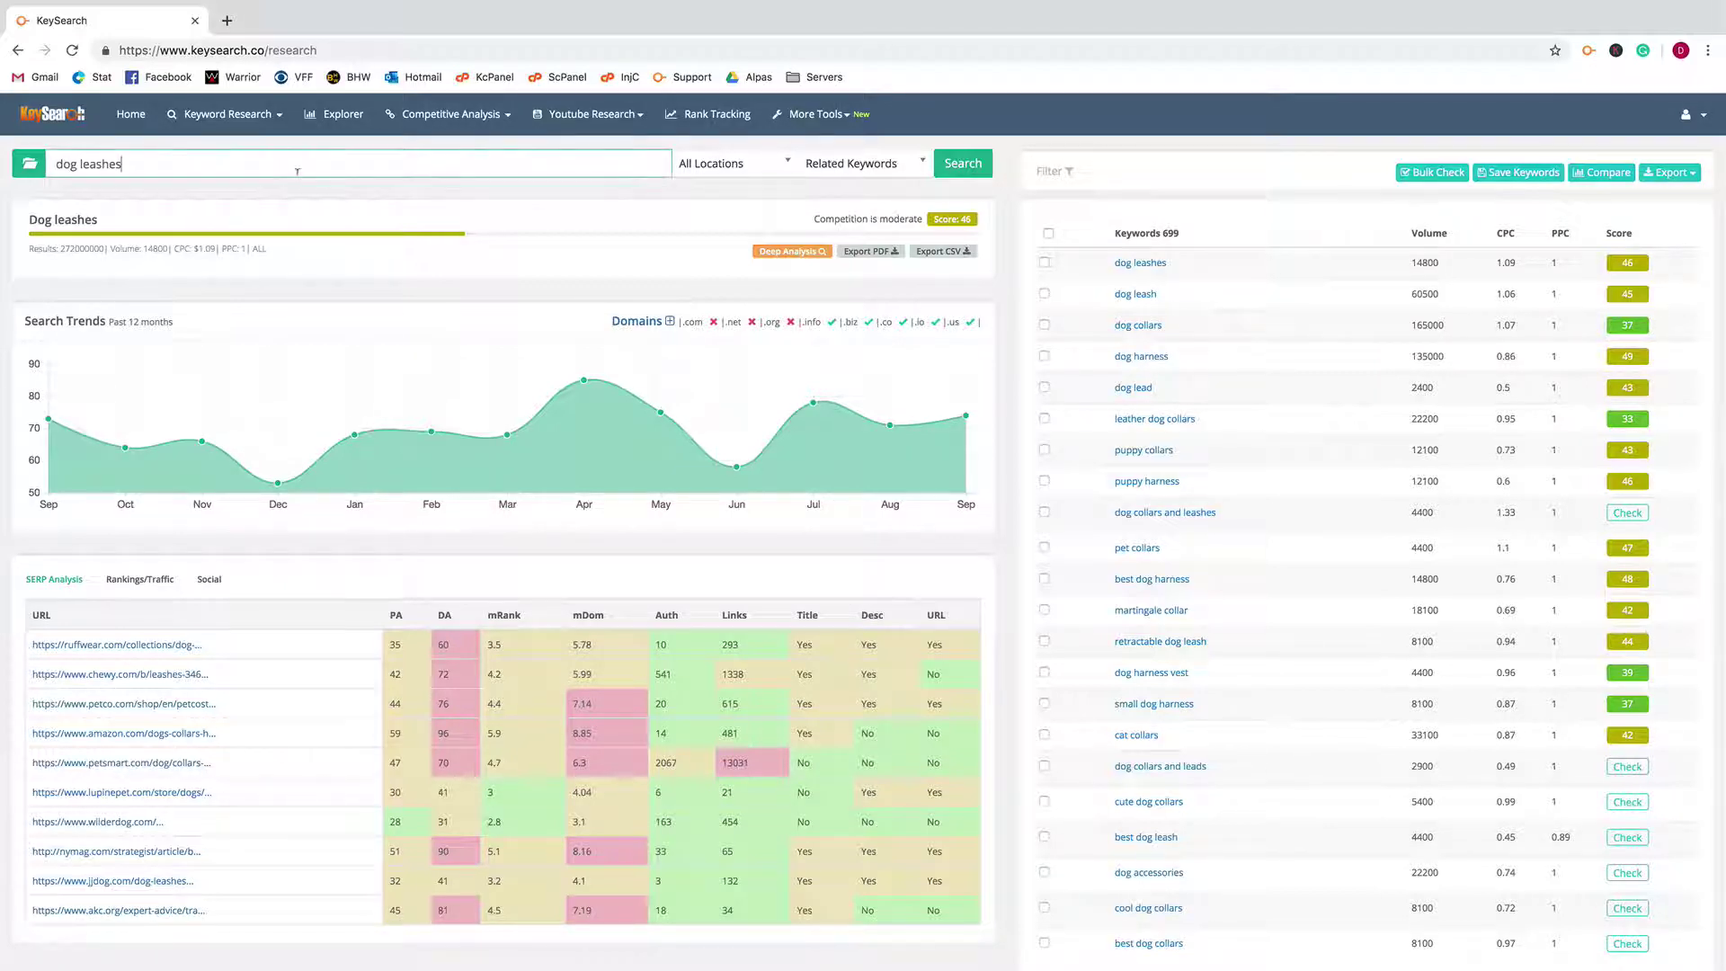
triple_click(197, 169)
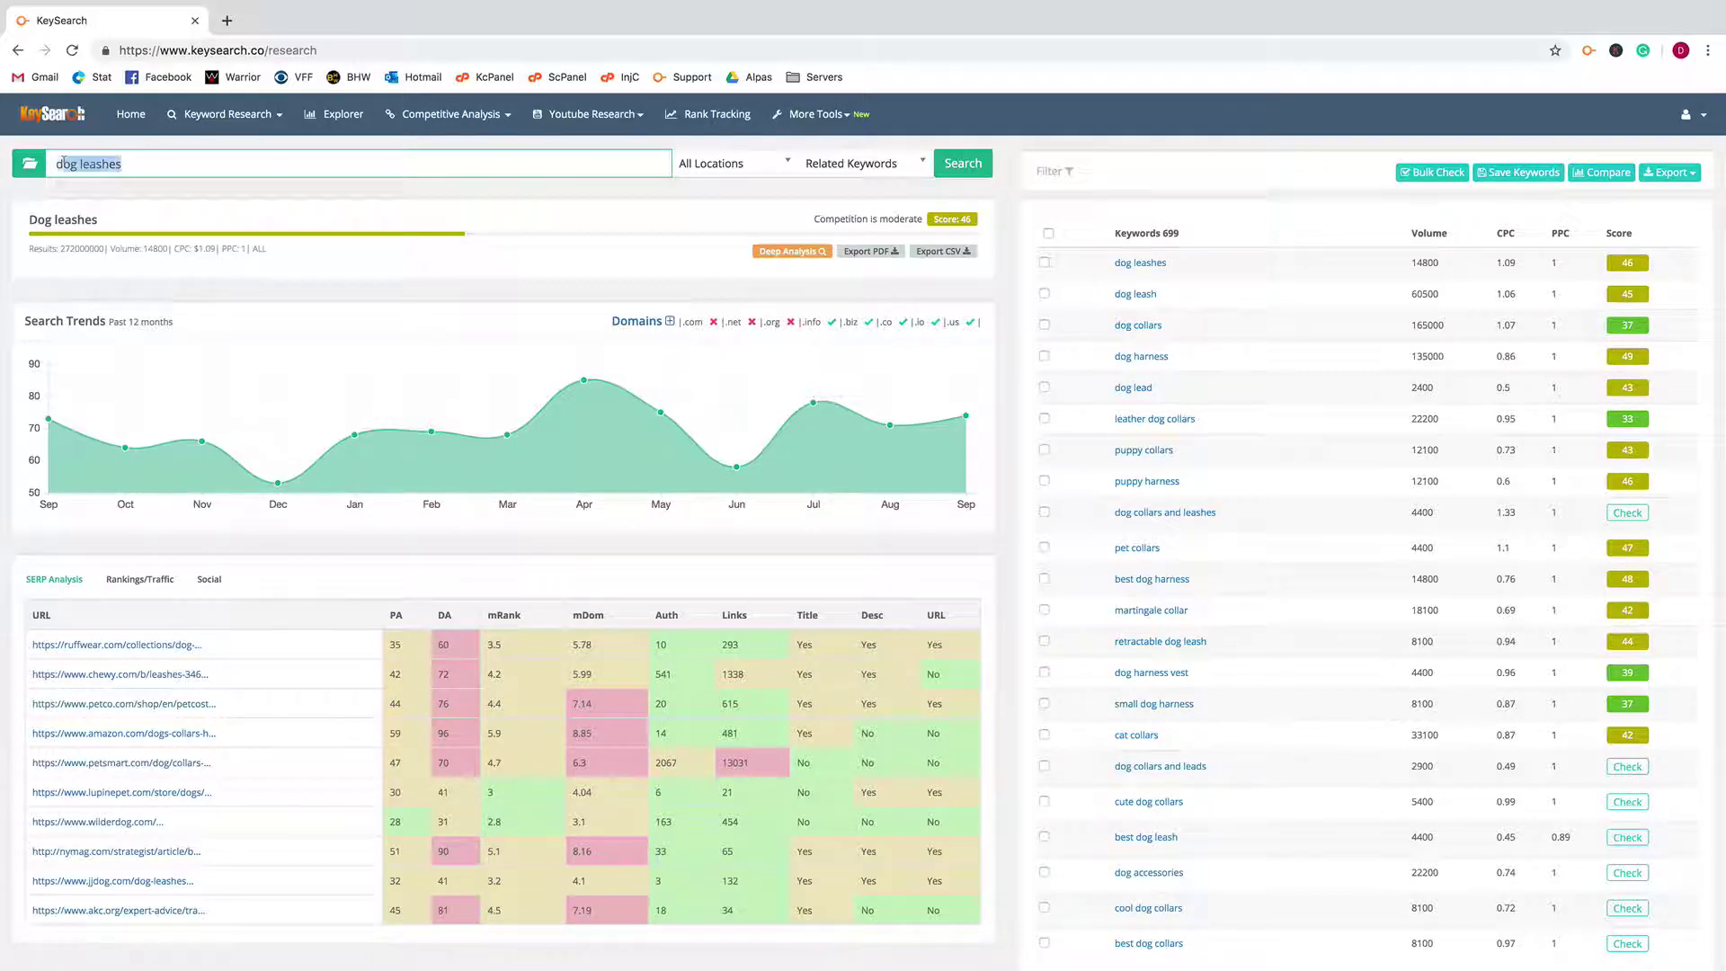
click(224, 165)
Step: Keep the search location at All Locations and bring up the keyword data source list
click(708, 166)
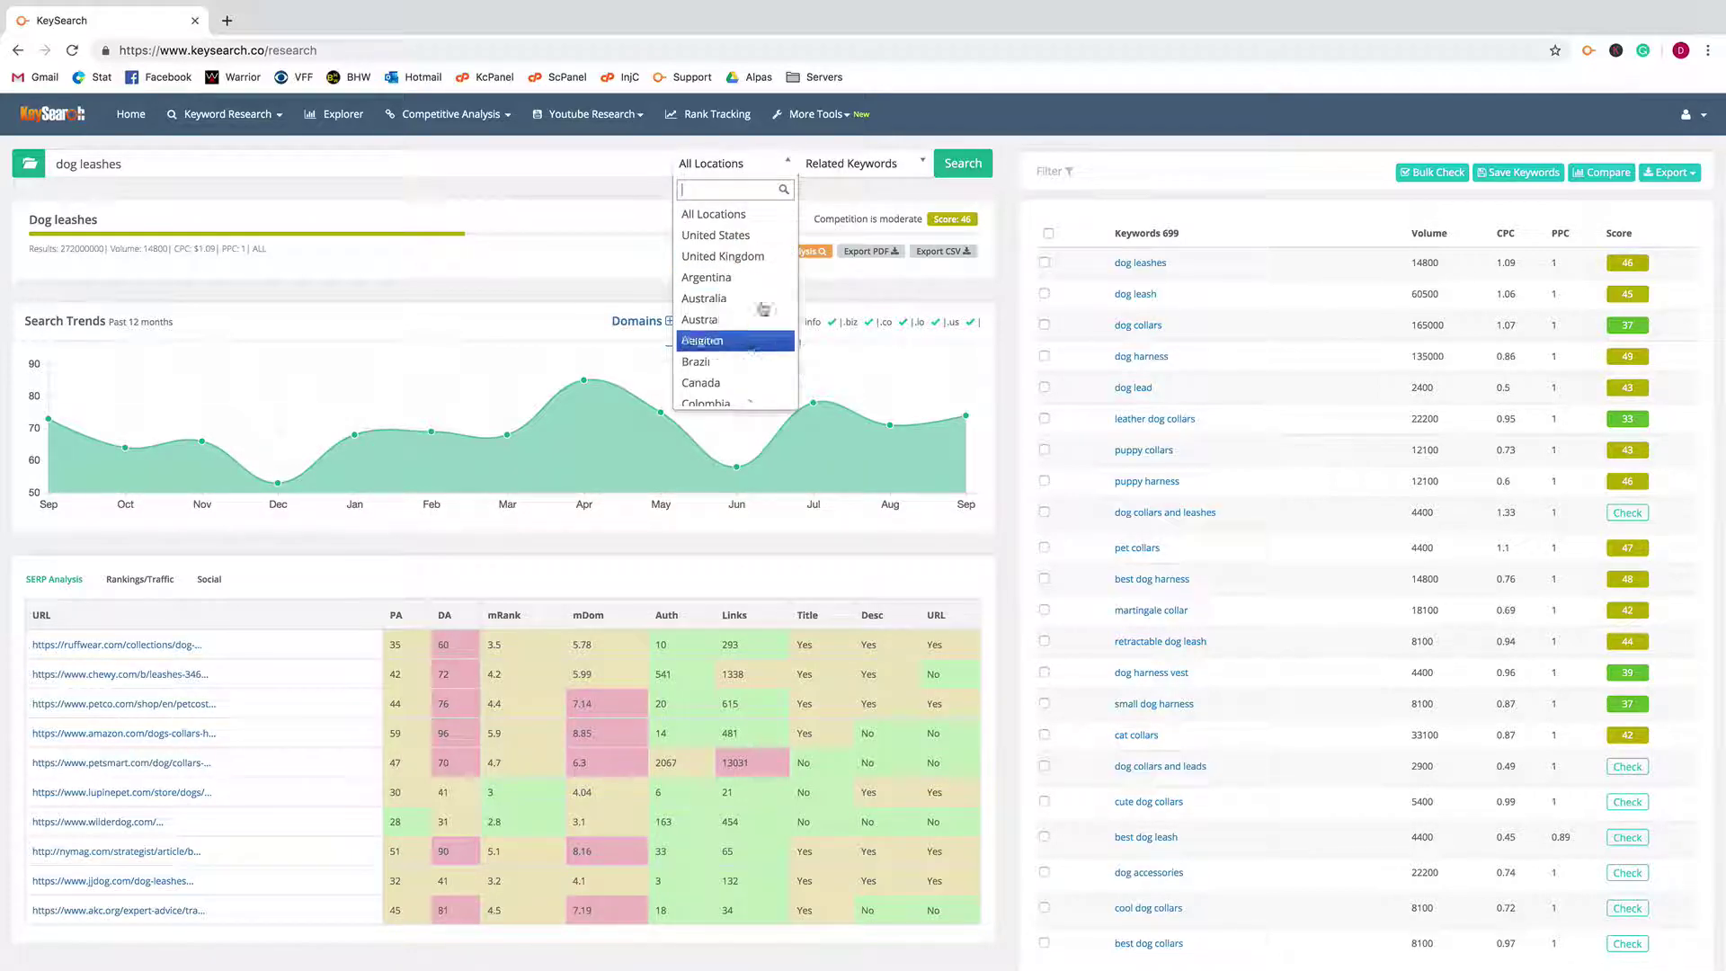
click(766, 213)
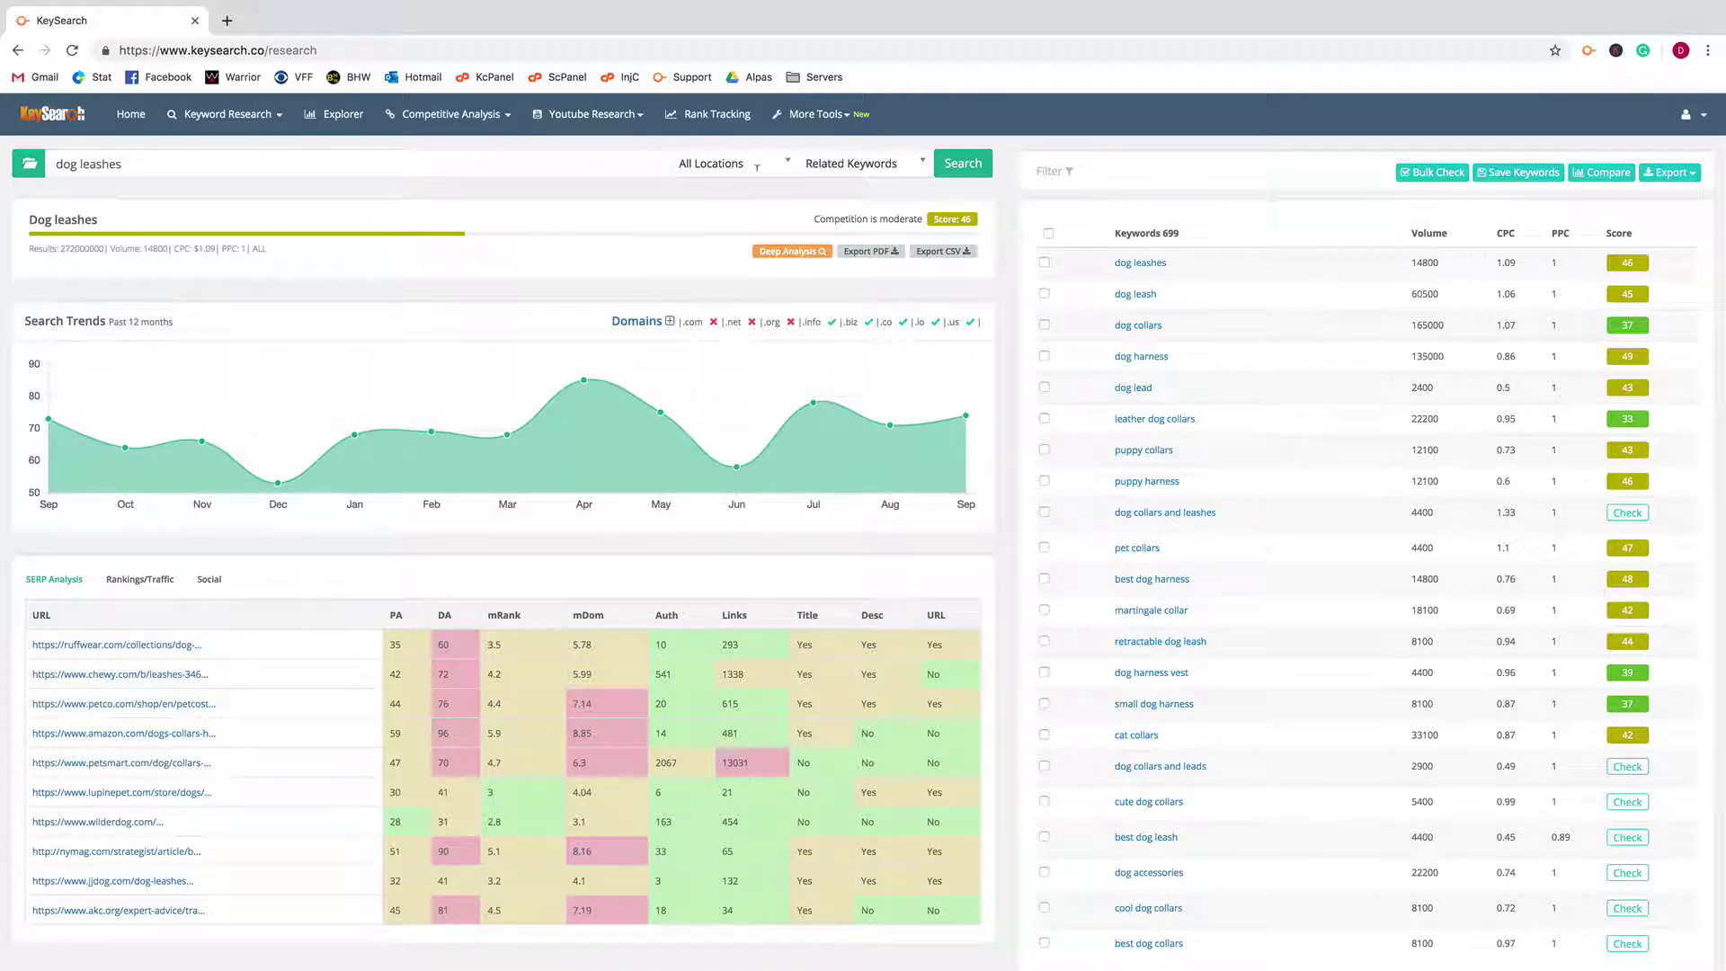
click(876, 165)
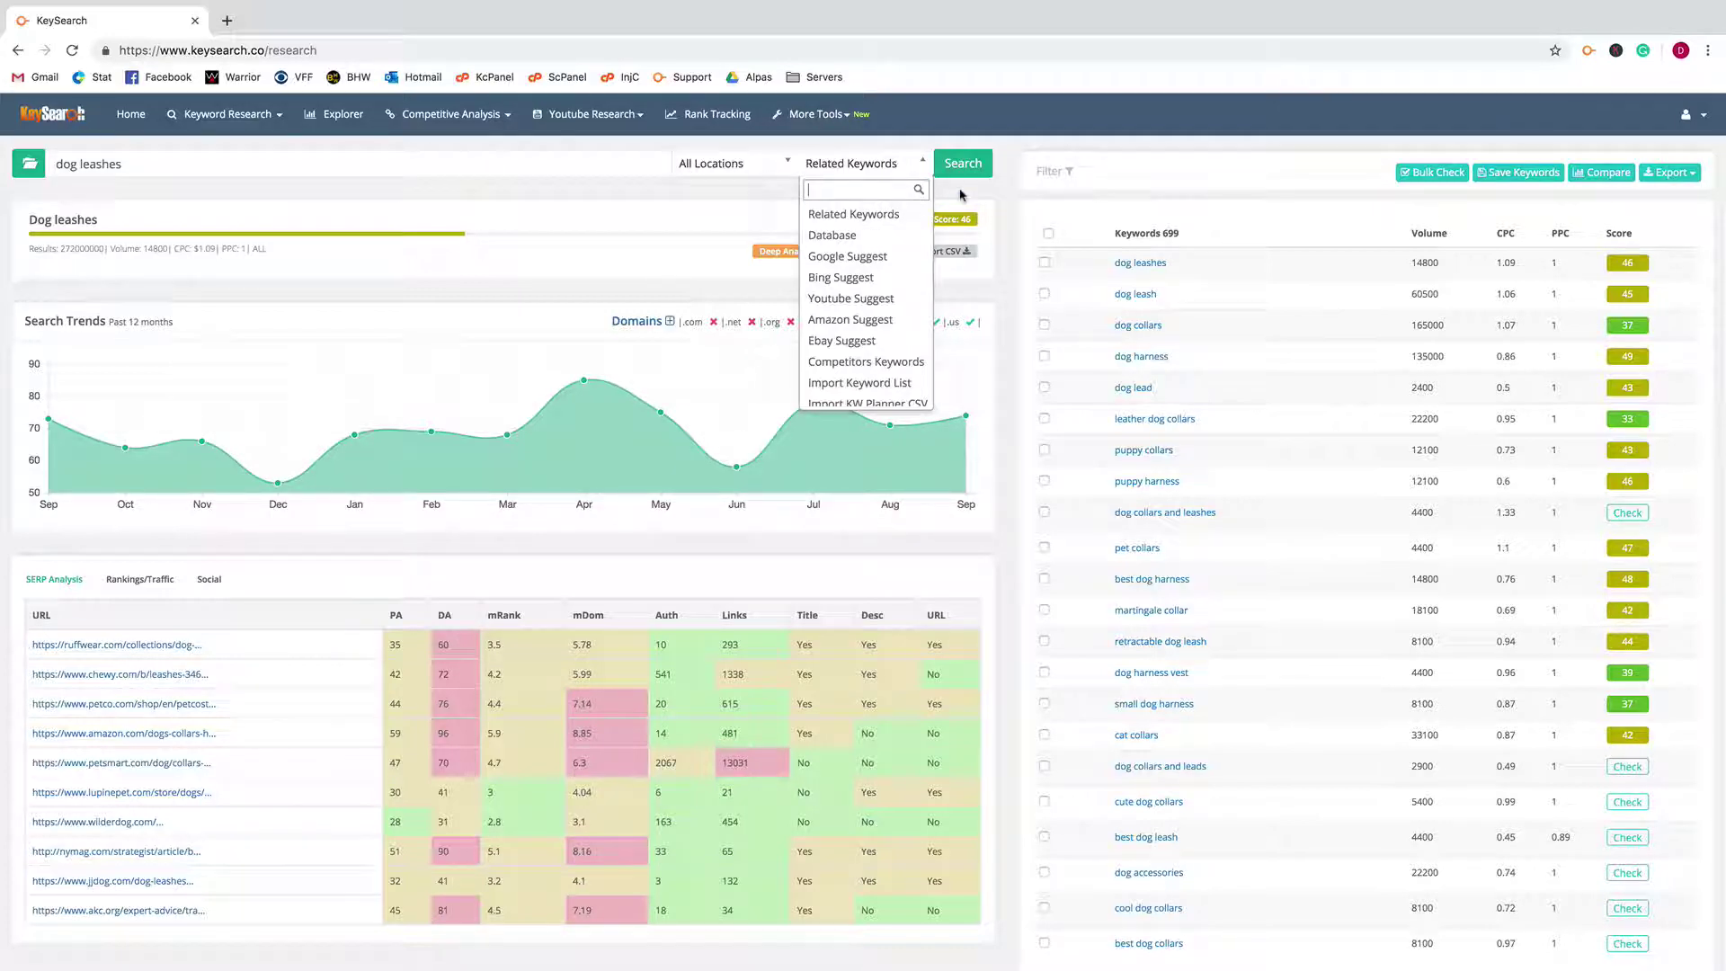
Step: Keep Related Keywords as the source and rerun the 'dog leashes' search
click(875, 209)
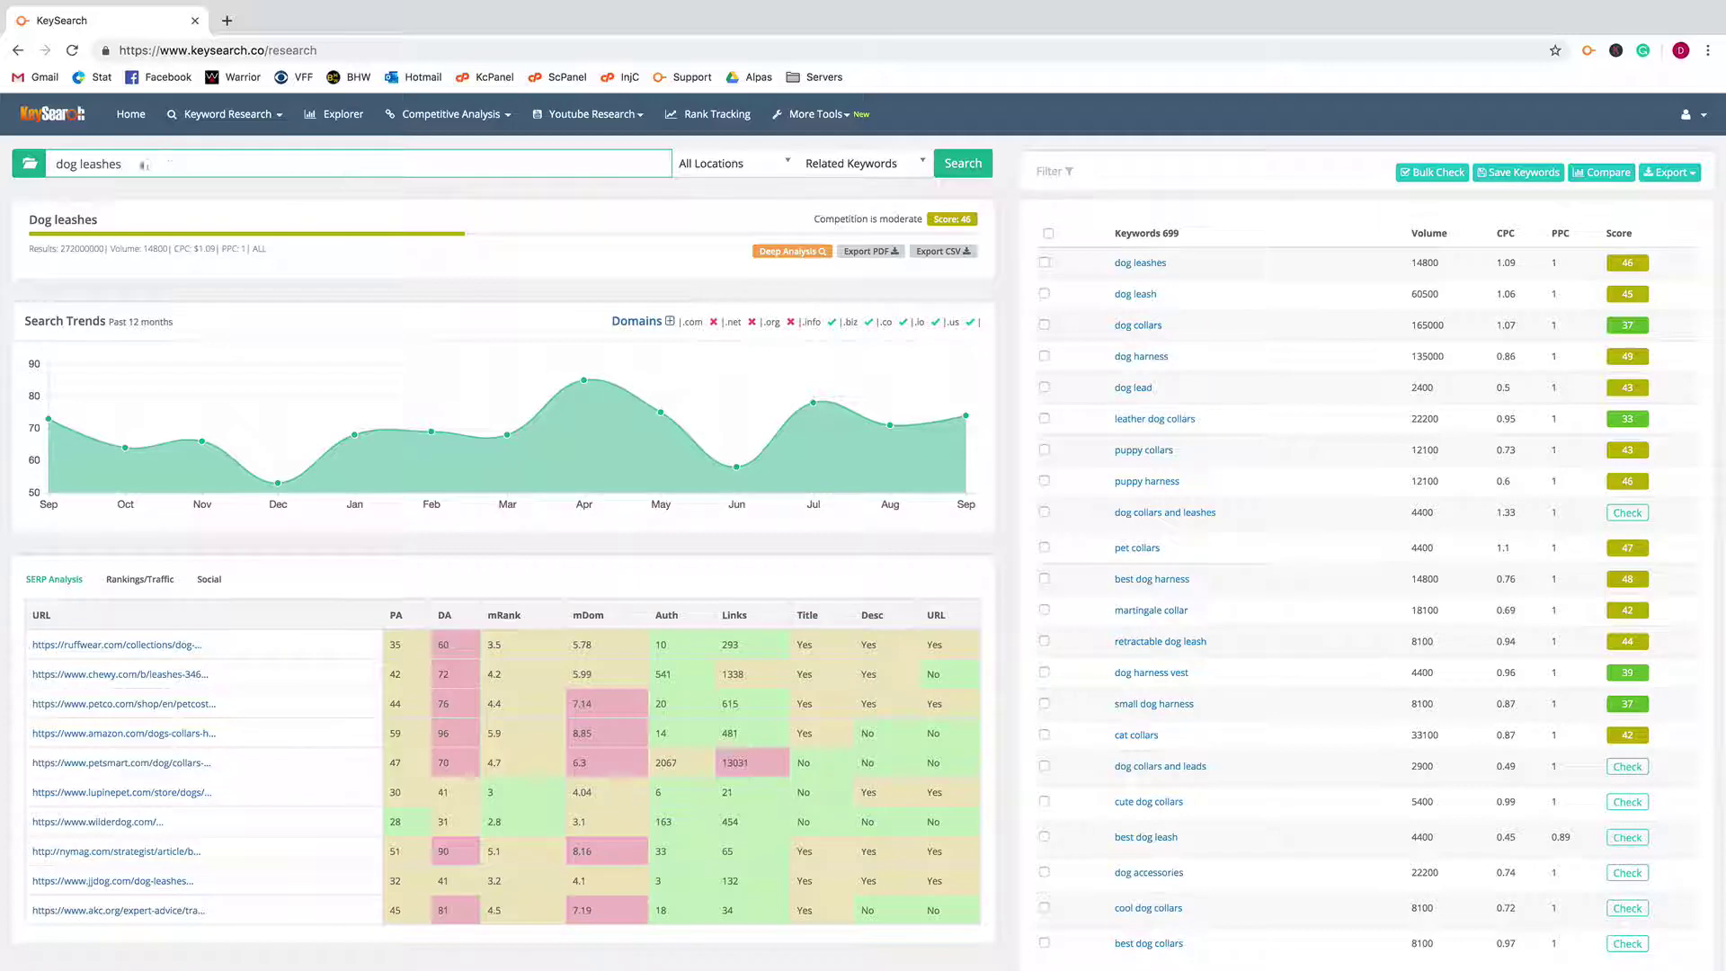
click(972, 169)
Step: Review the tracked domain extensions (.com, .net, .org, .io, etc.), then scroll to the keyword suggestions
click(638, 321)
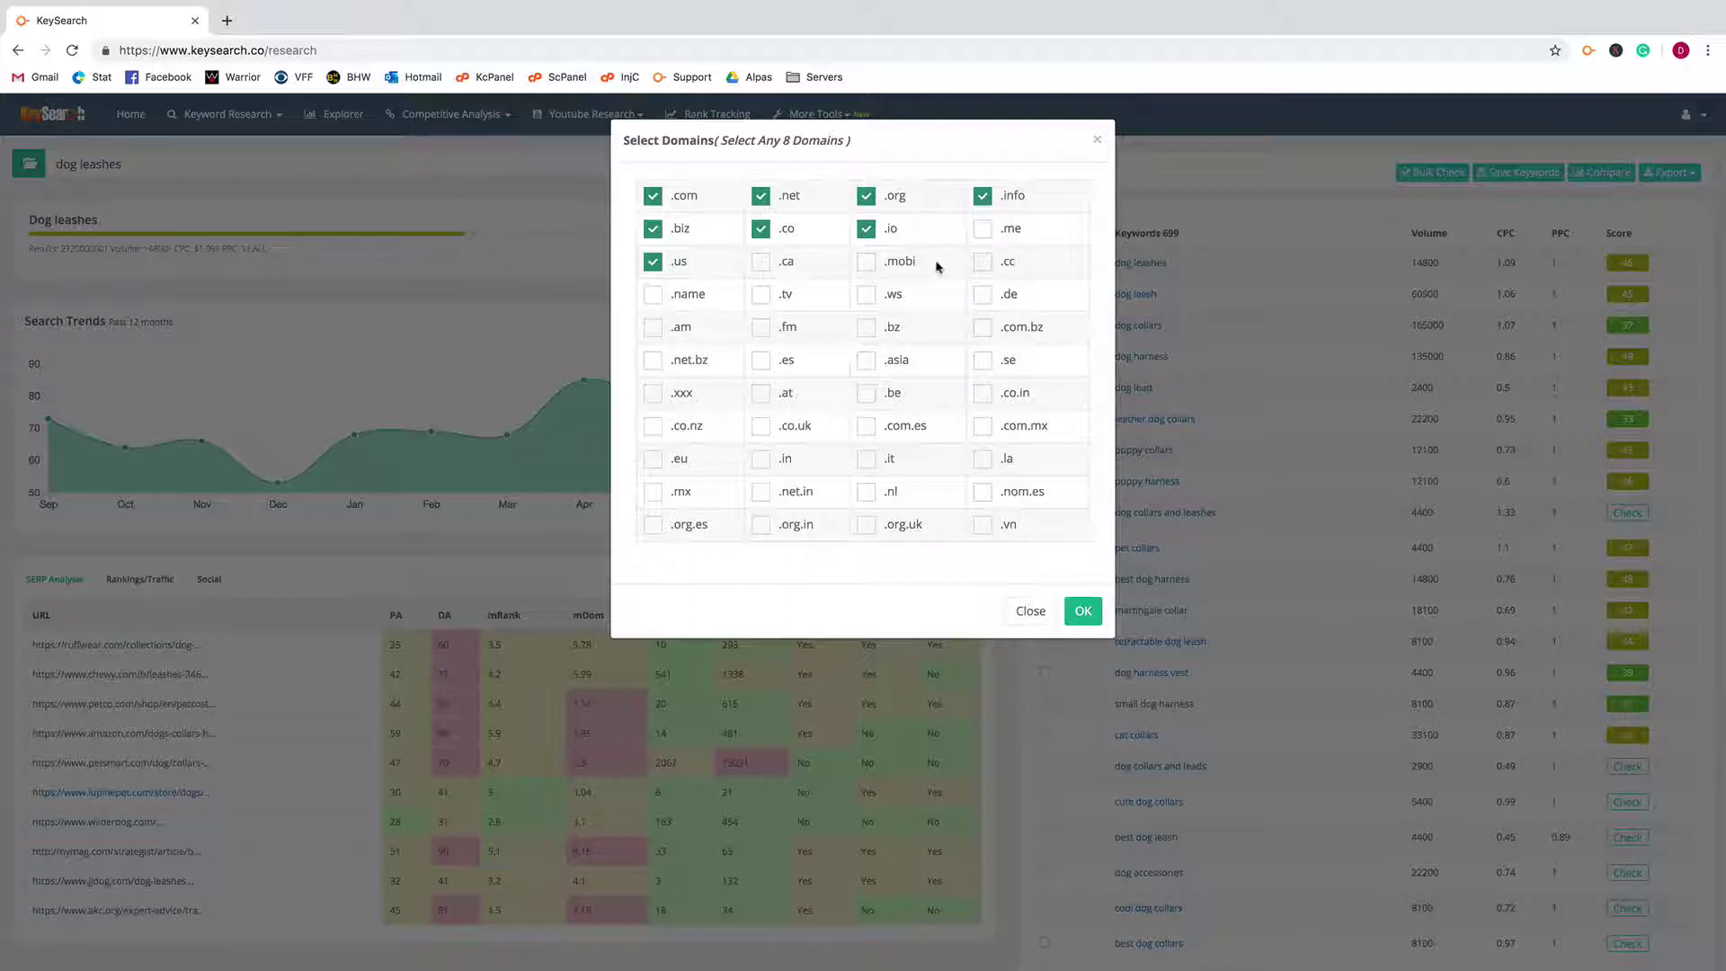
click(1031, 613)
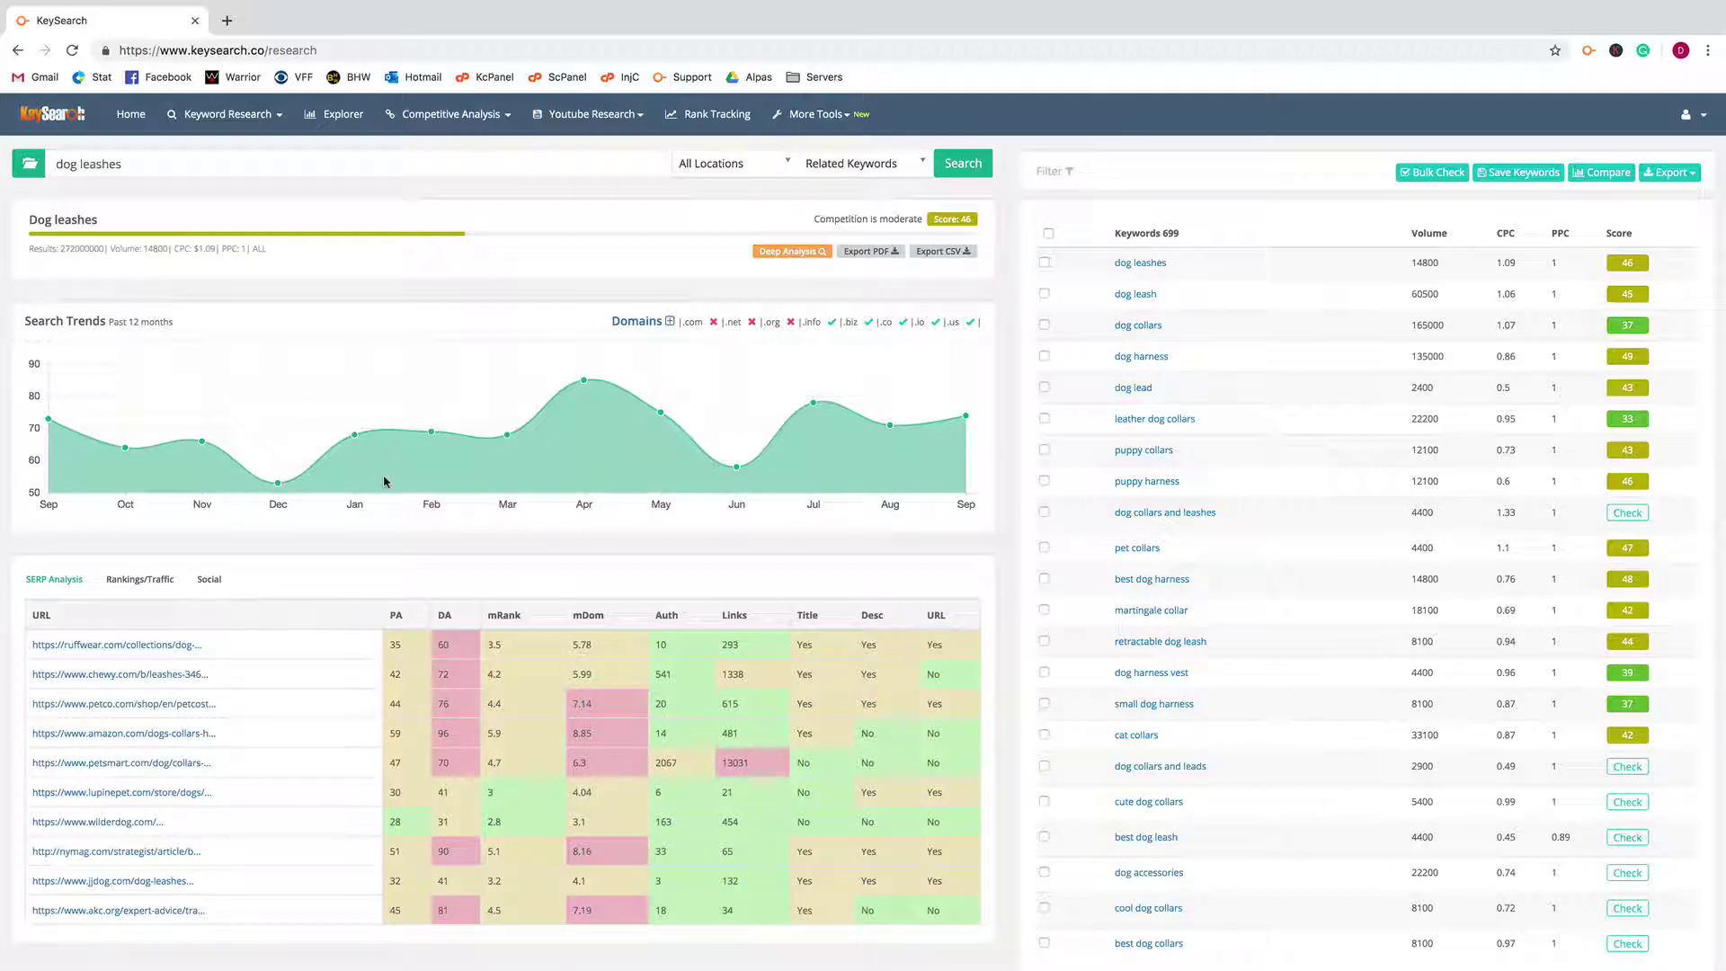
scroll(384, 481, down, 3)
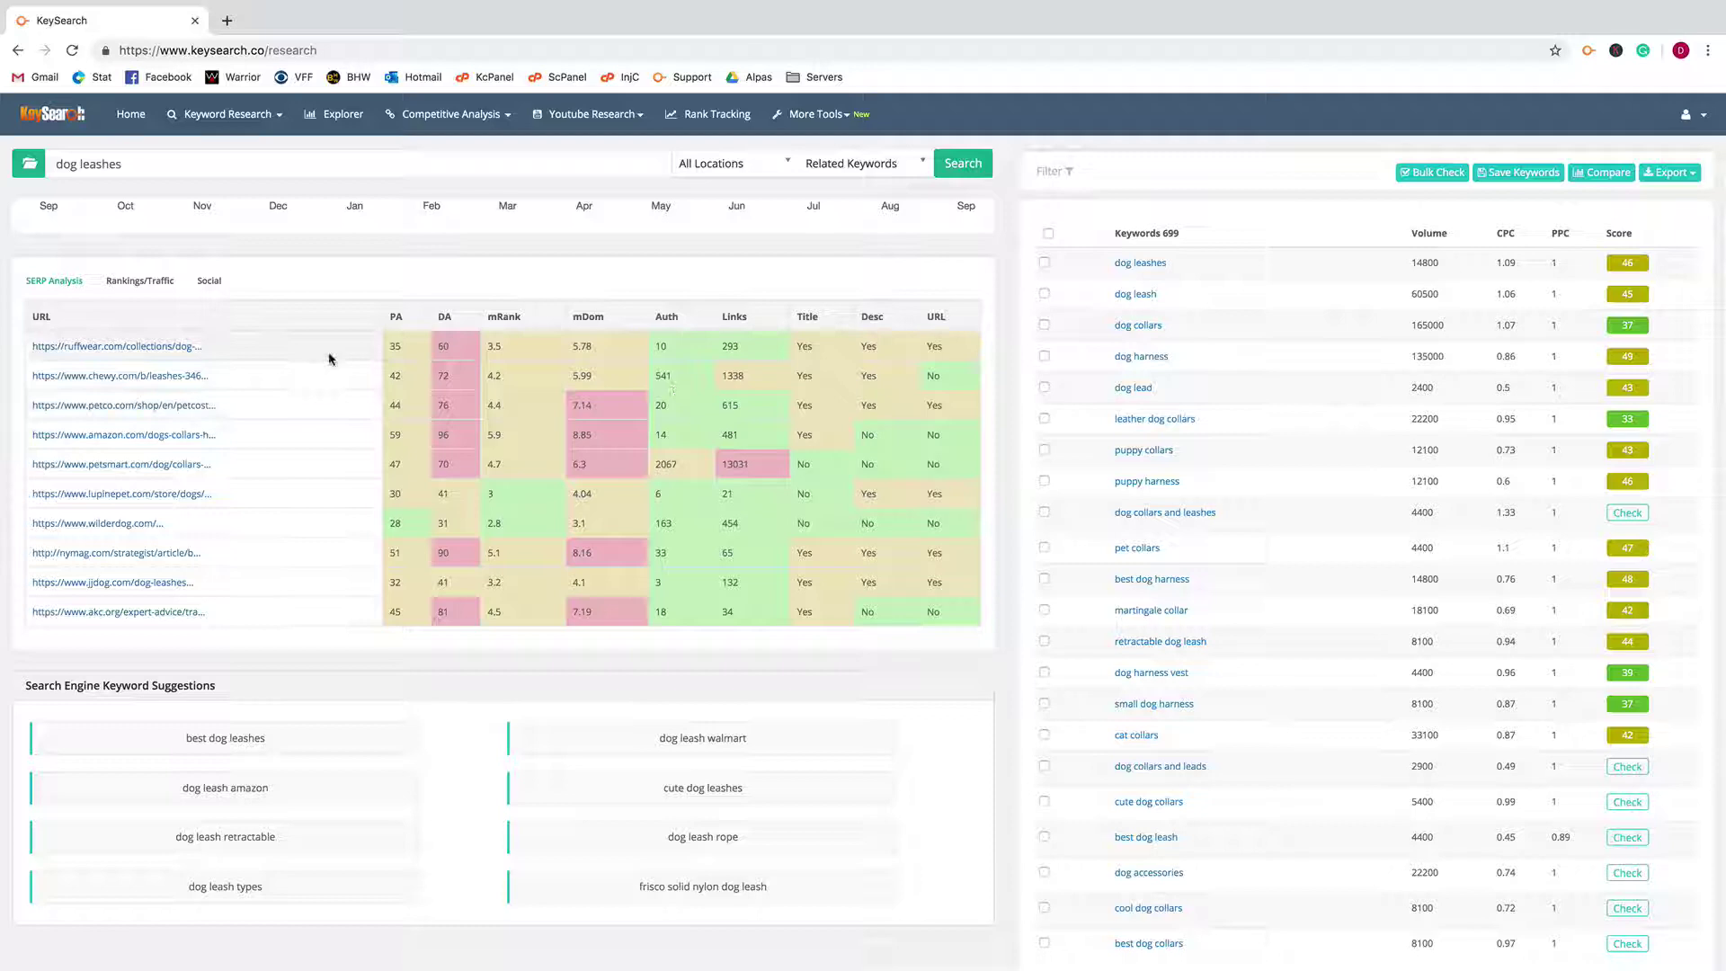
Step: Show the Rankings/Traffic view with URL and domain keywords and traffic for the ten ranking pages
scroll(268, 368, up, 1)
scroll(268, 368, up, 1)
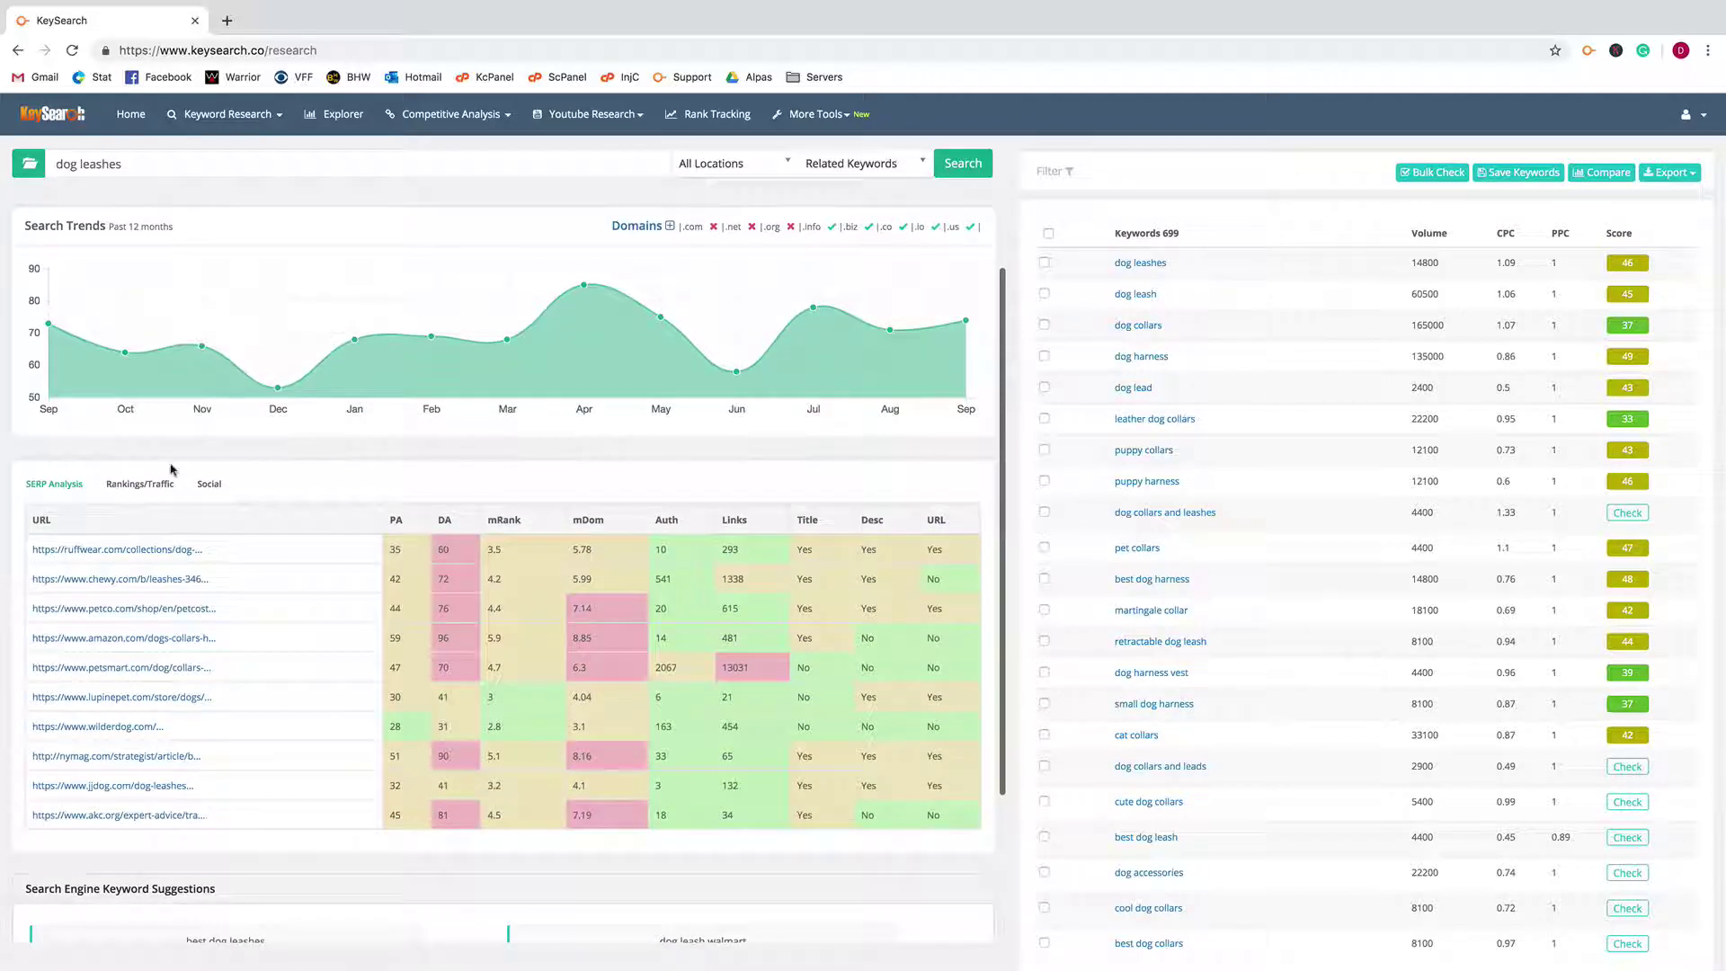
scroll(151, 501, up, 1)
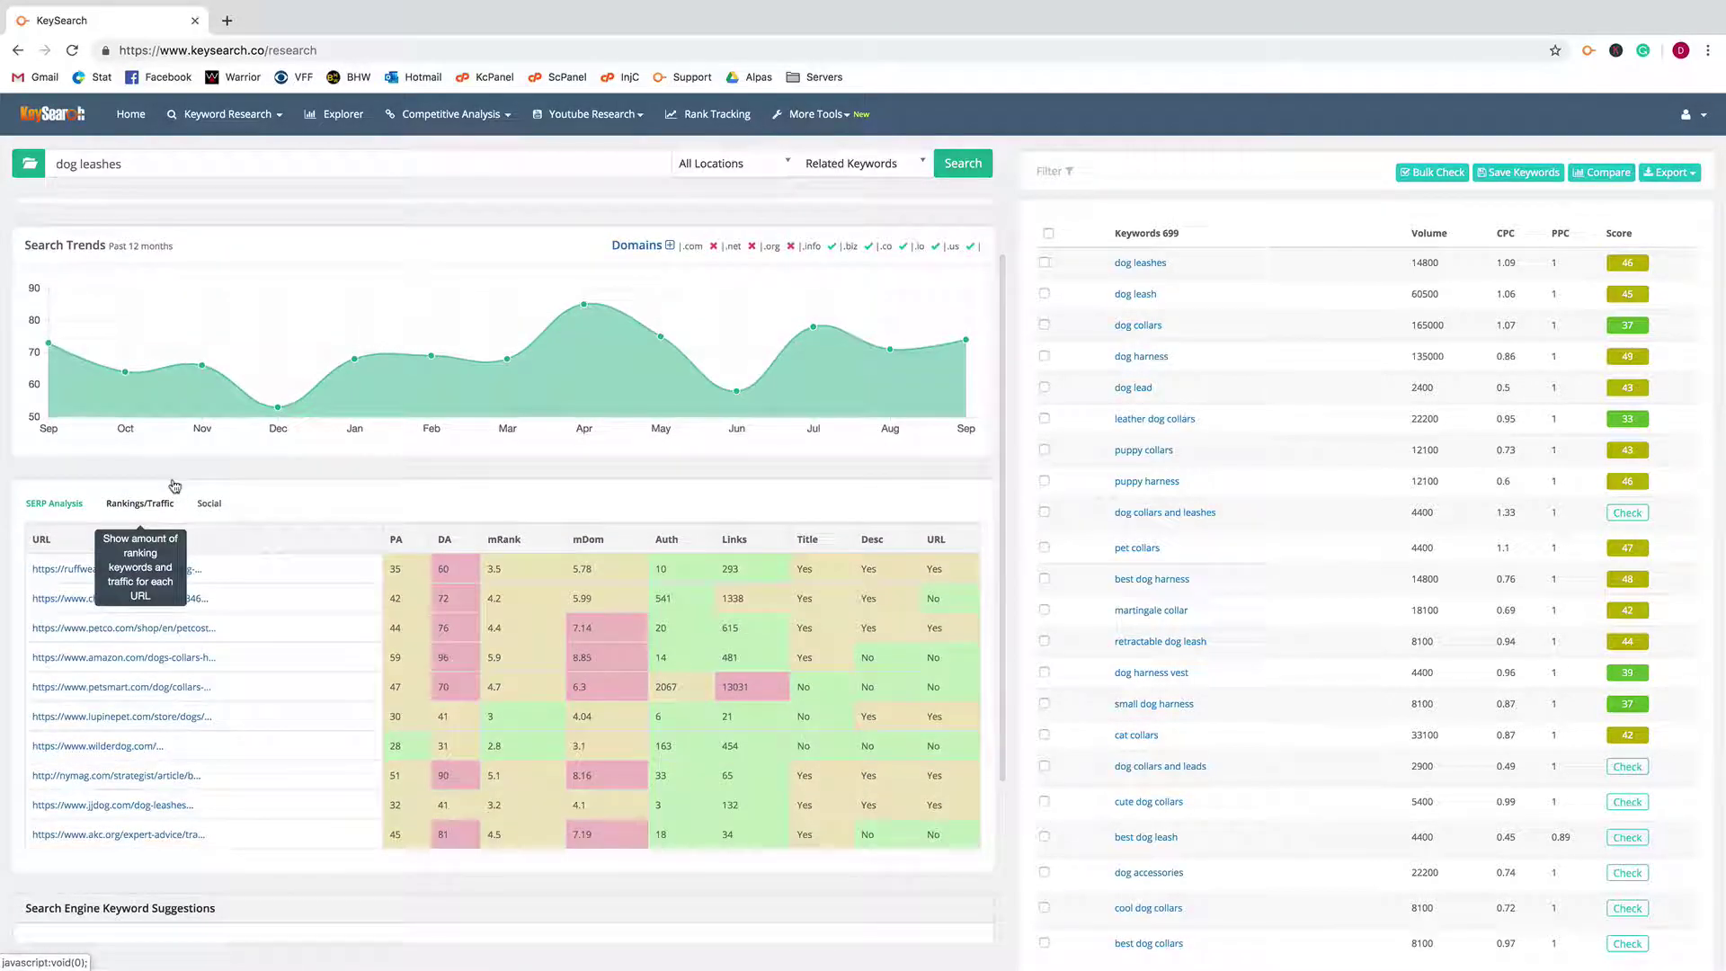
scroll(175, 486, up, 1)
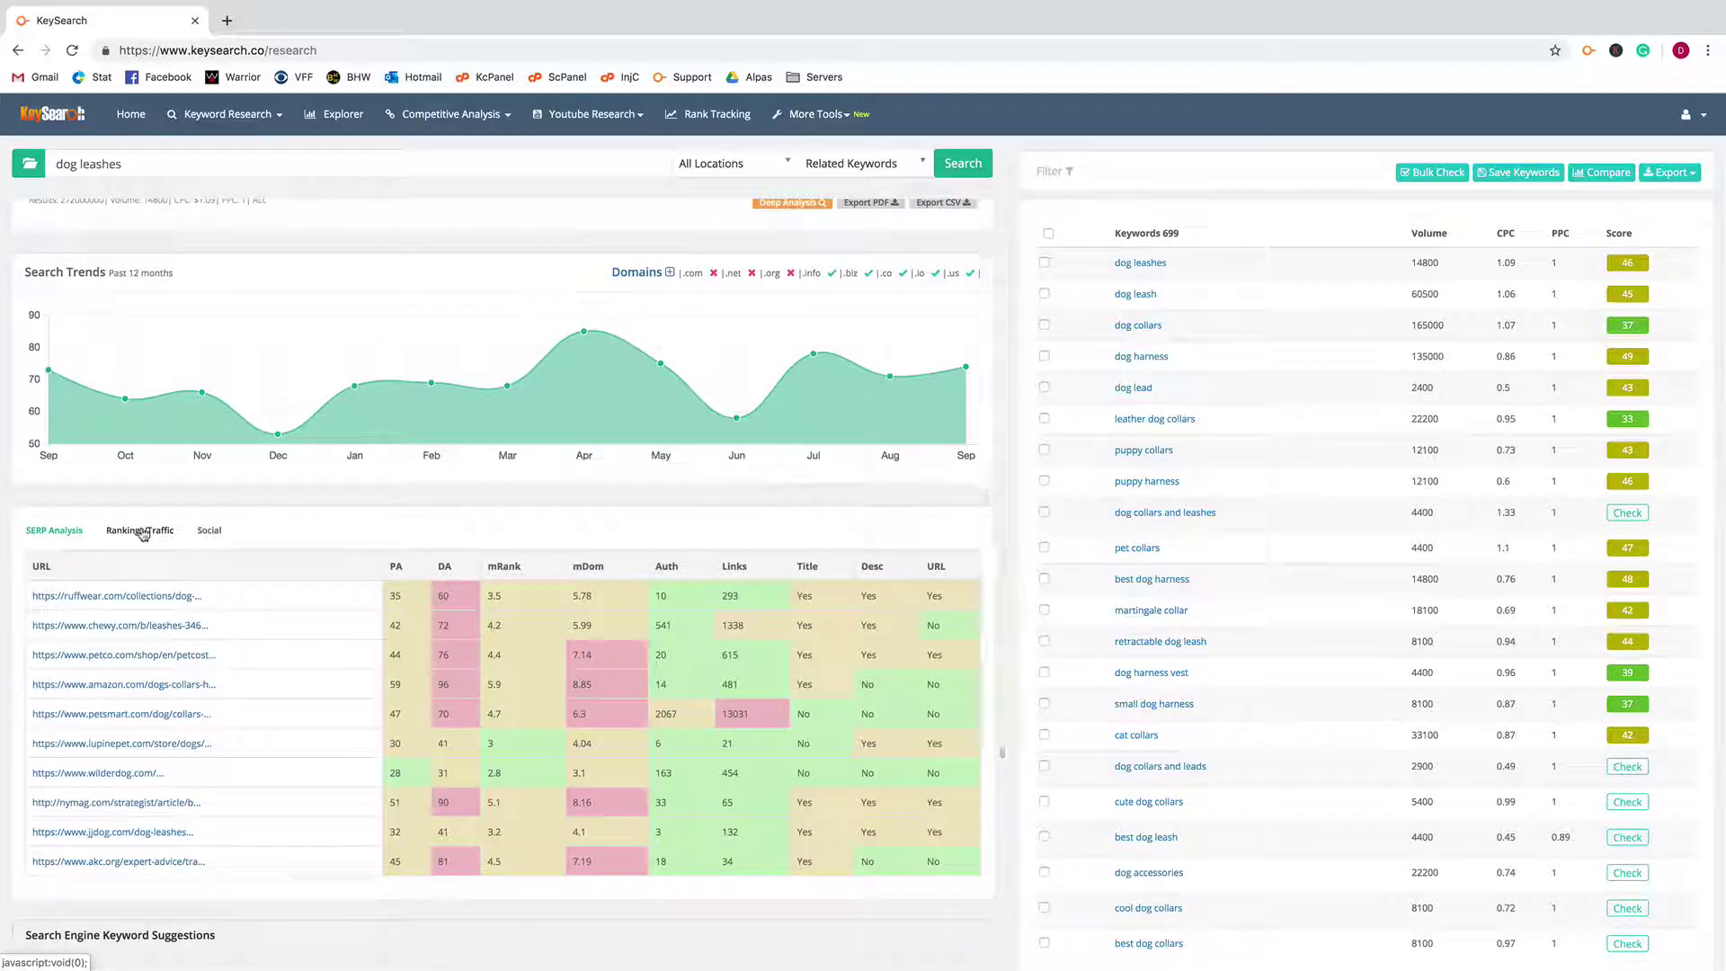
scroll(144, 574, up, 1)
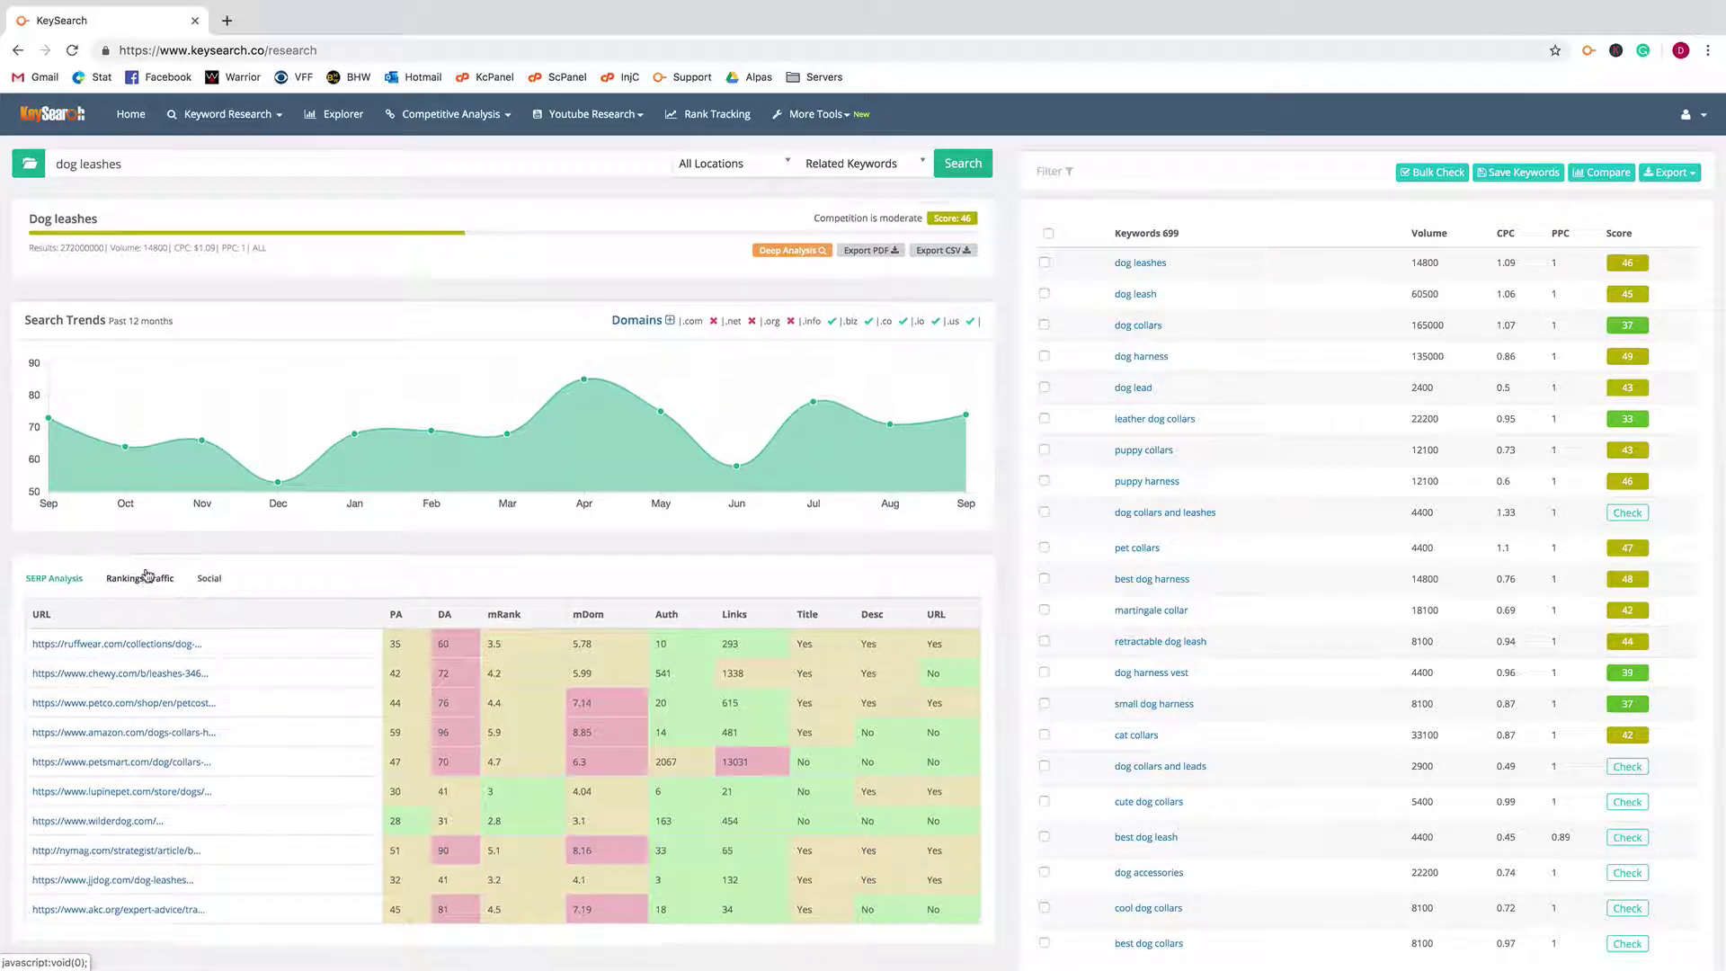
click(142, 579)
scroll(413, 567, down, 3)
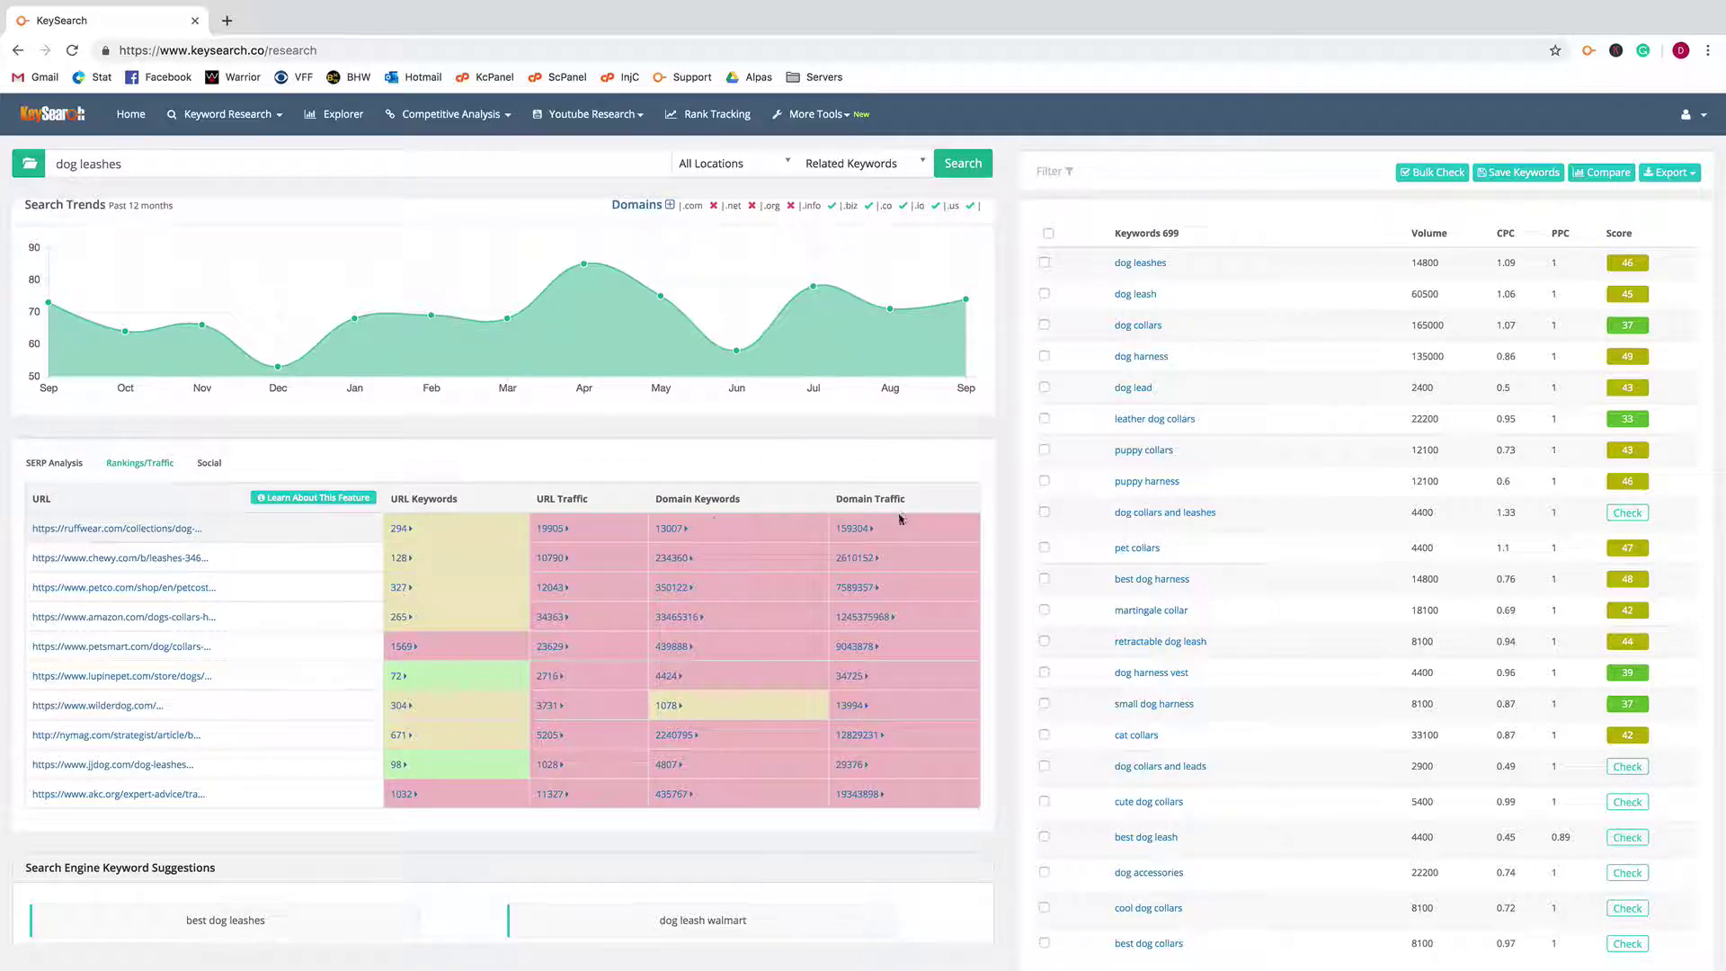
click(401, 531)
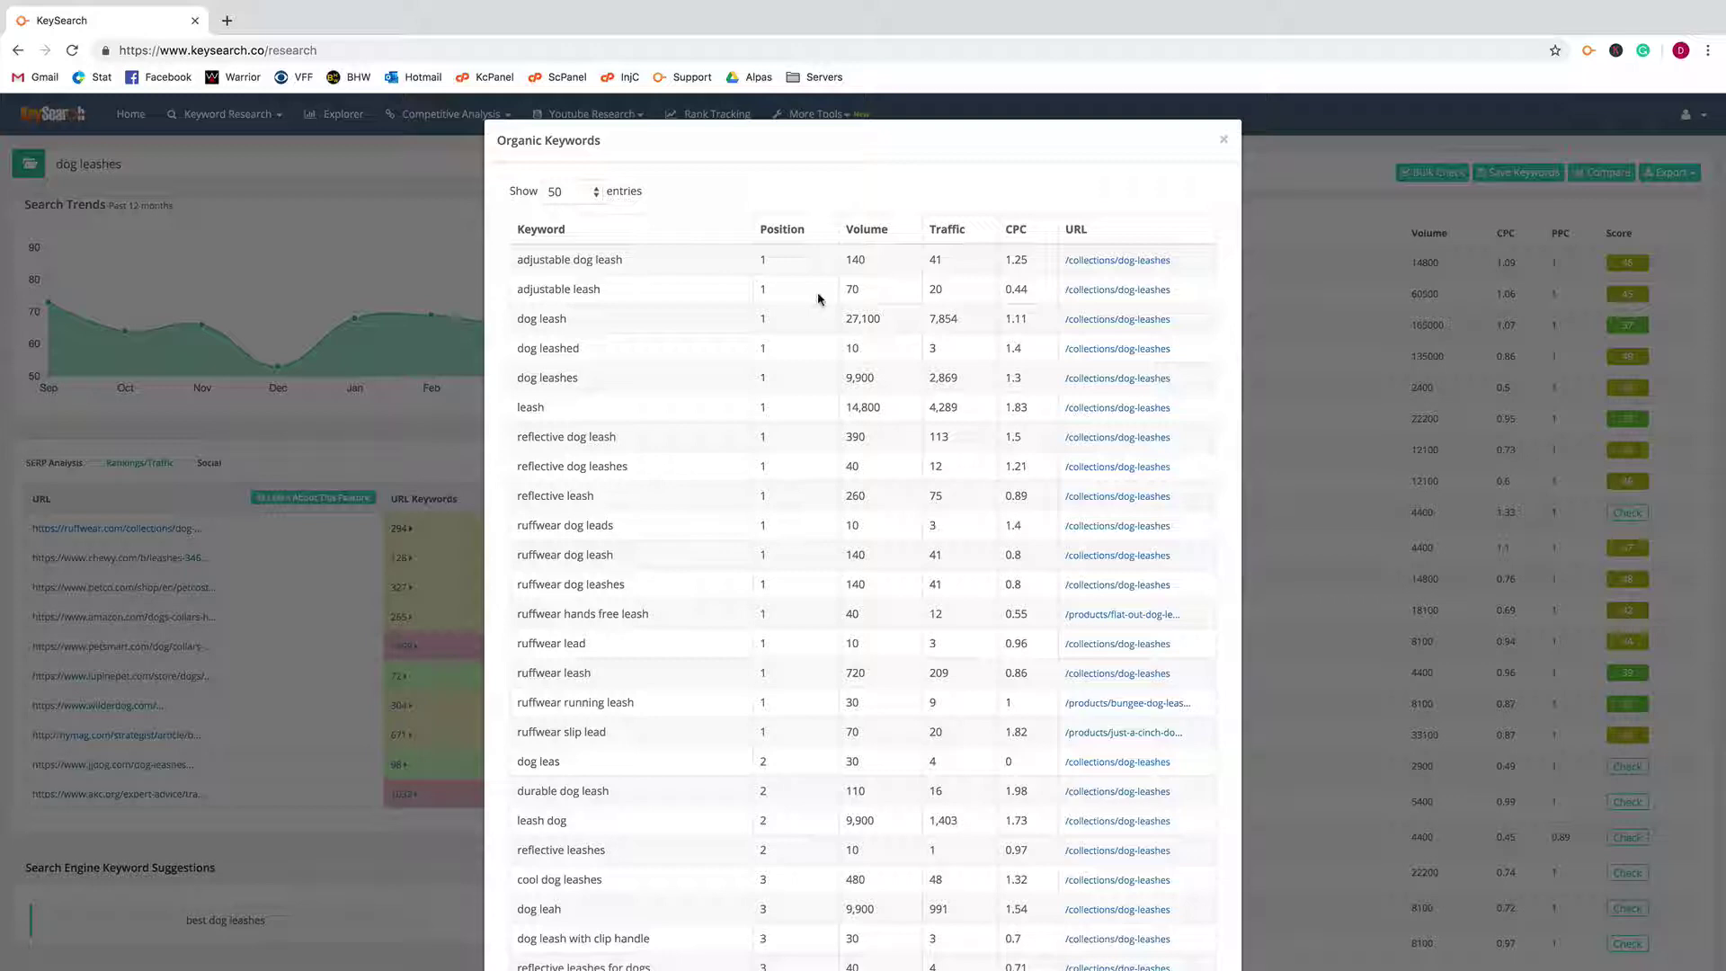
scroll(819, 298, down, 10)
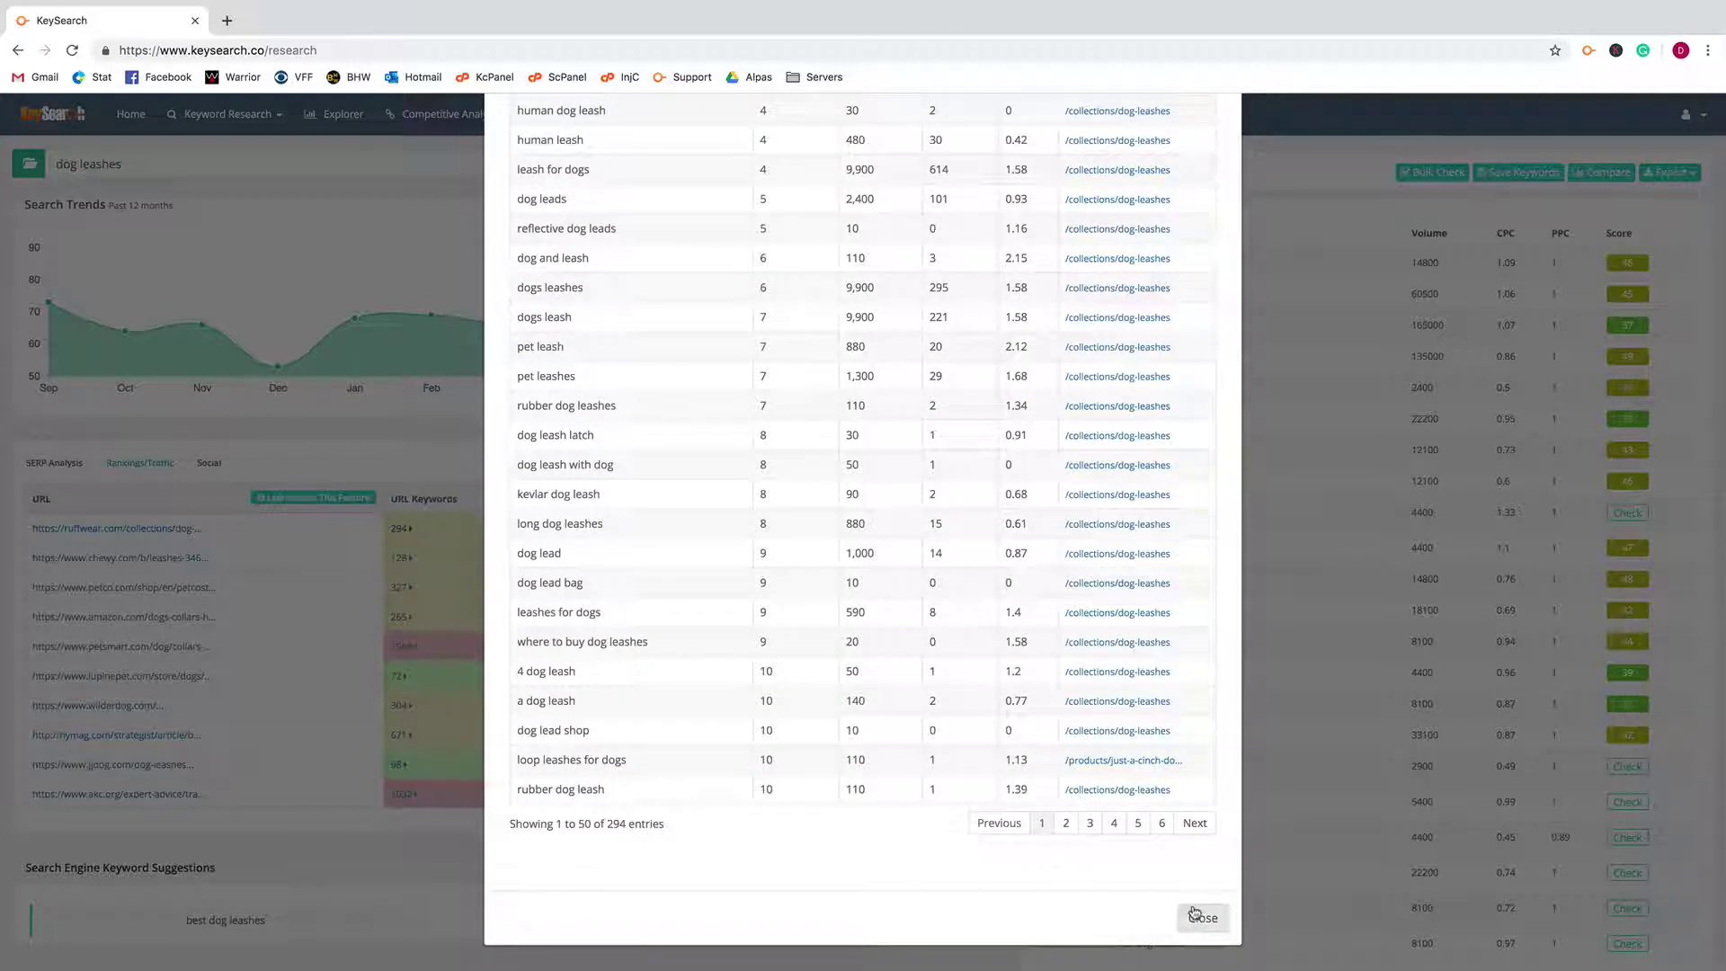
click(1195, 914)
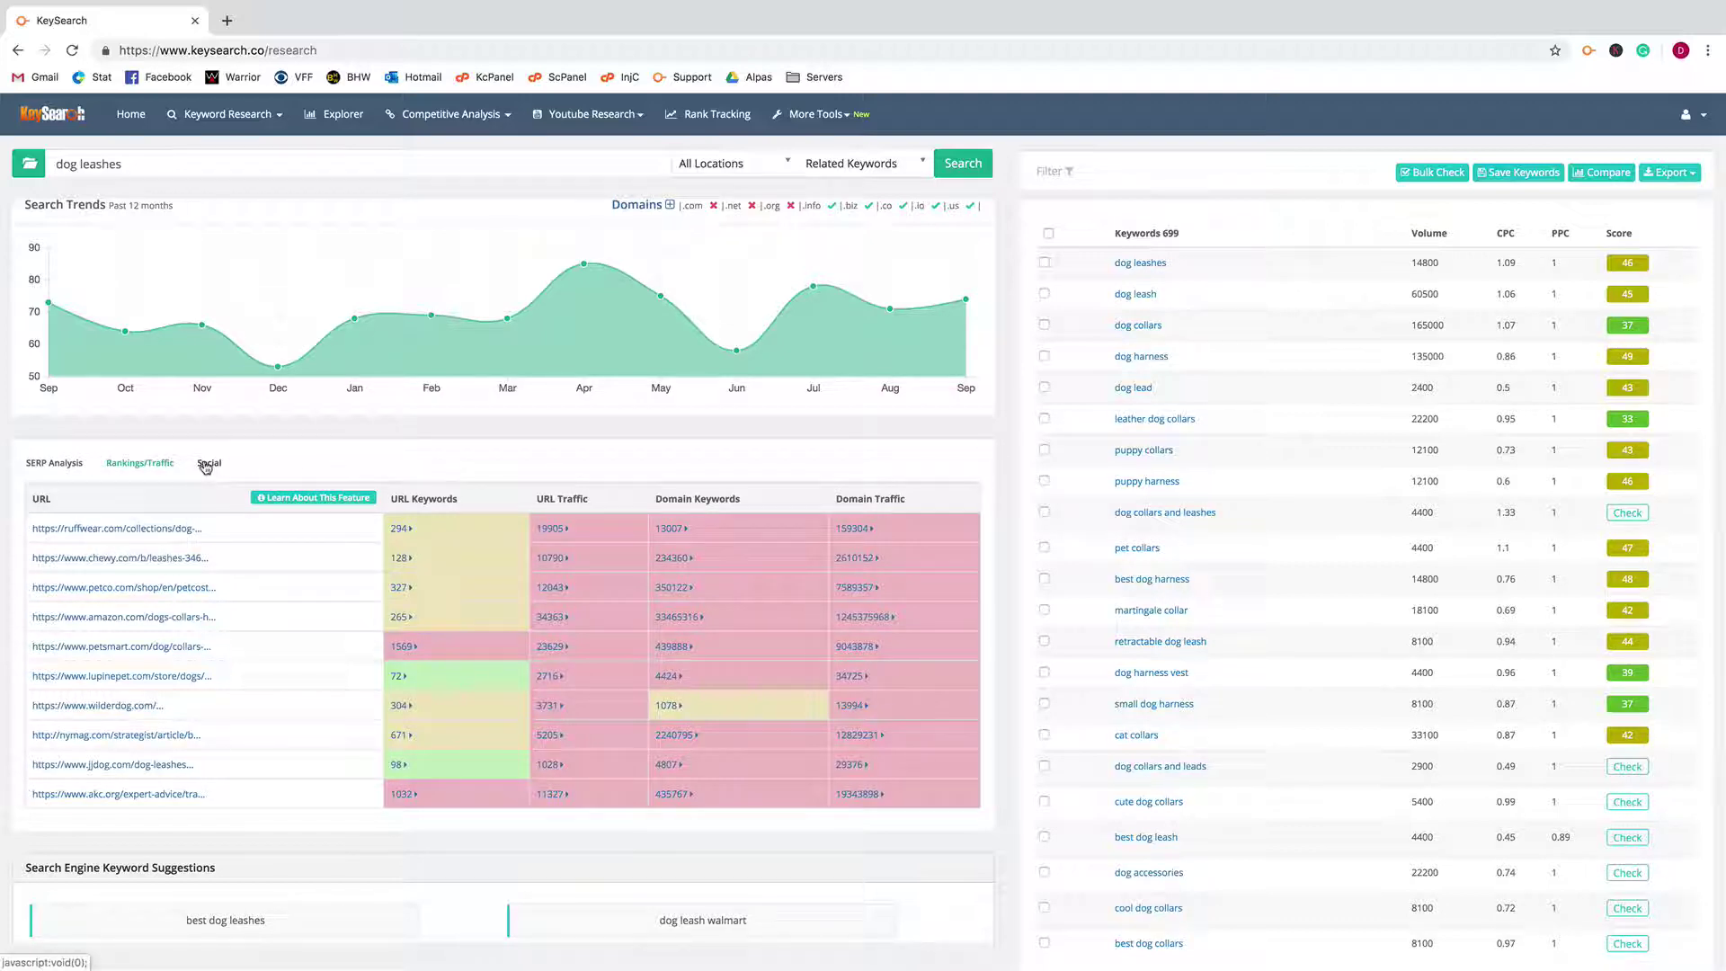
Step: Show the Social view with Facebook and Pinterest counts for the ten ranking pages
click(207, 464)
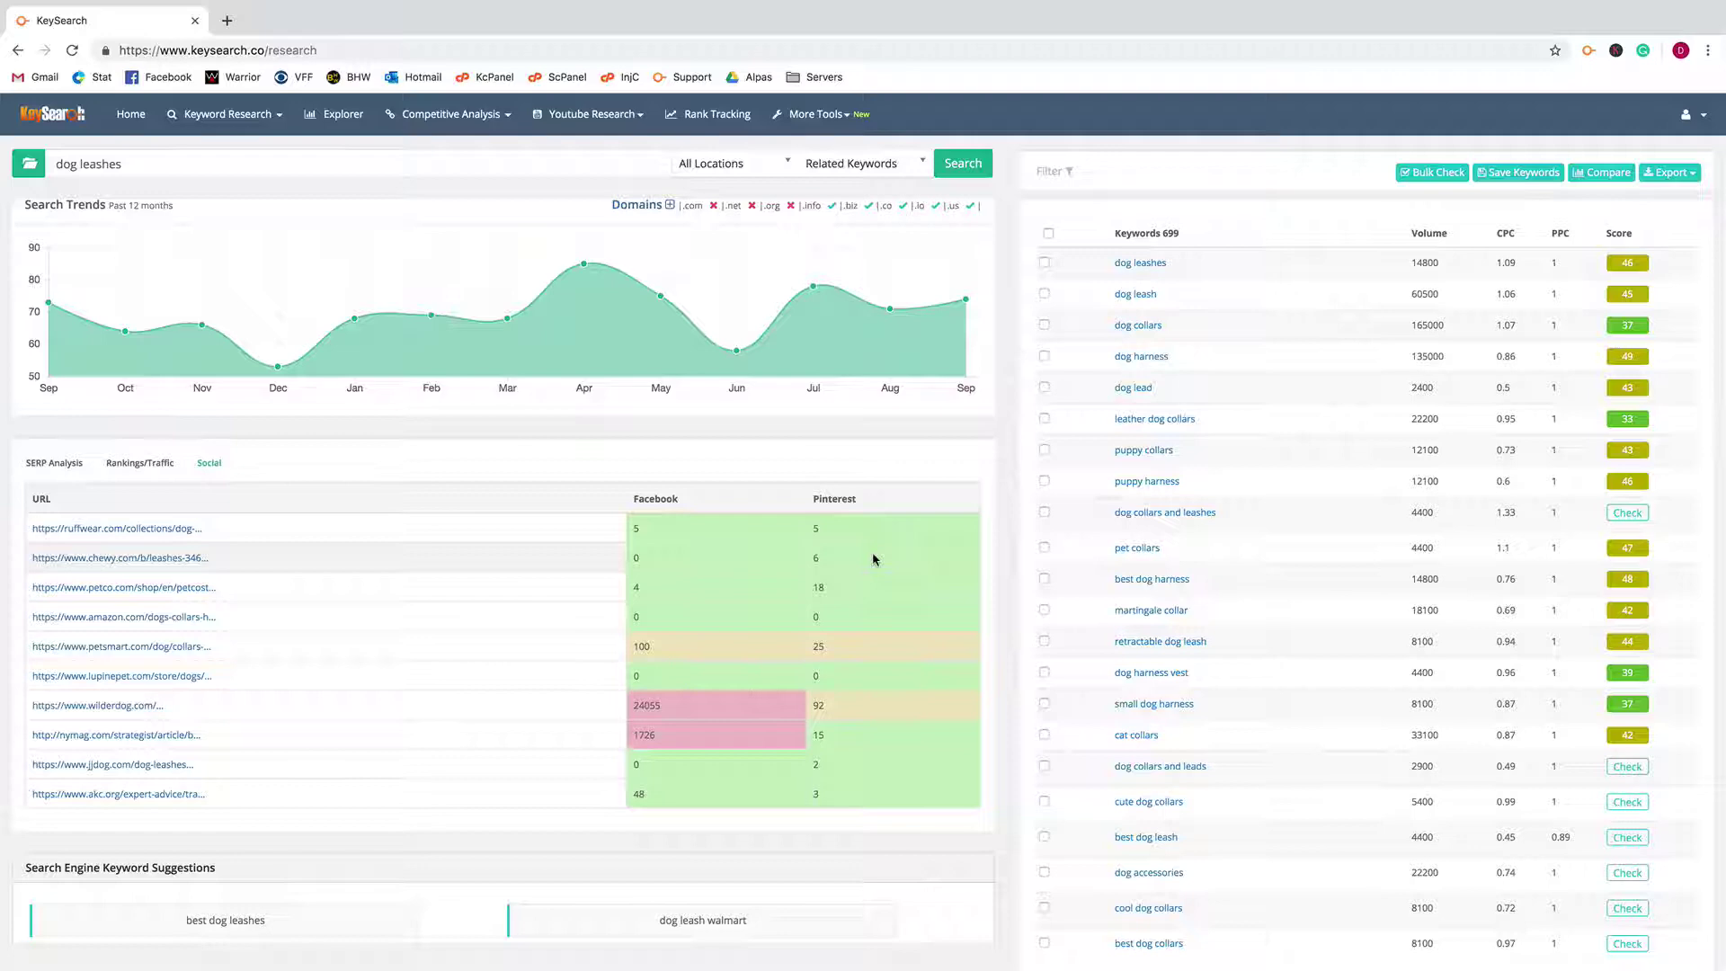
scroll(725, 578, down, 2)
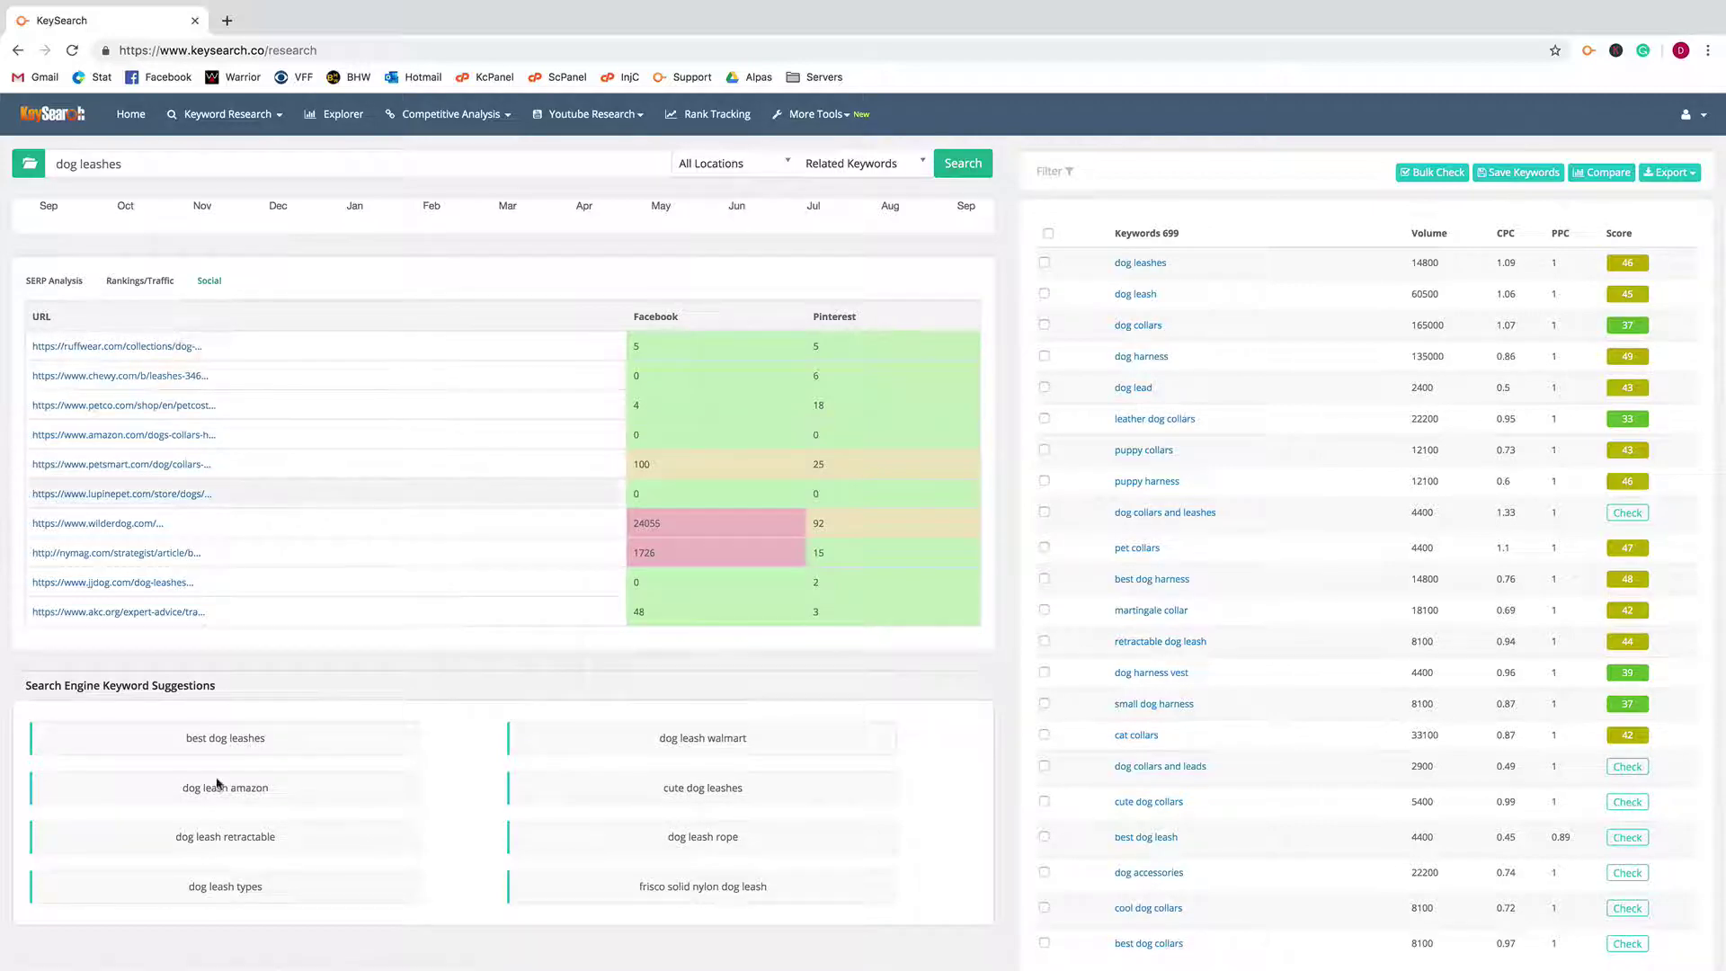
Step: Cancel the search for 'best dog leashes' and return the table to SERP Analysis metrics
click(269, 736)
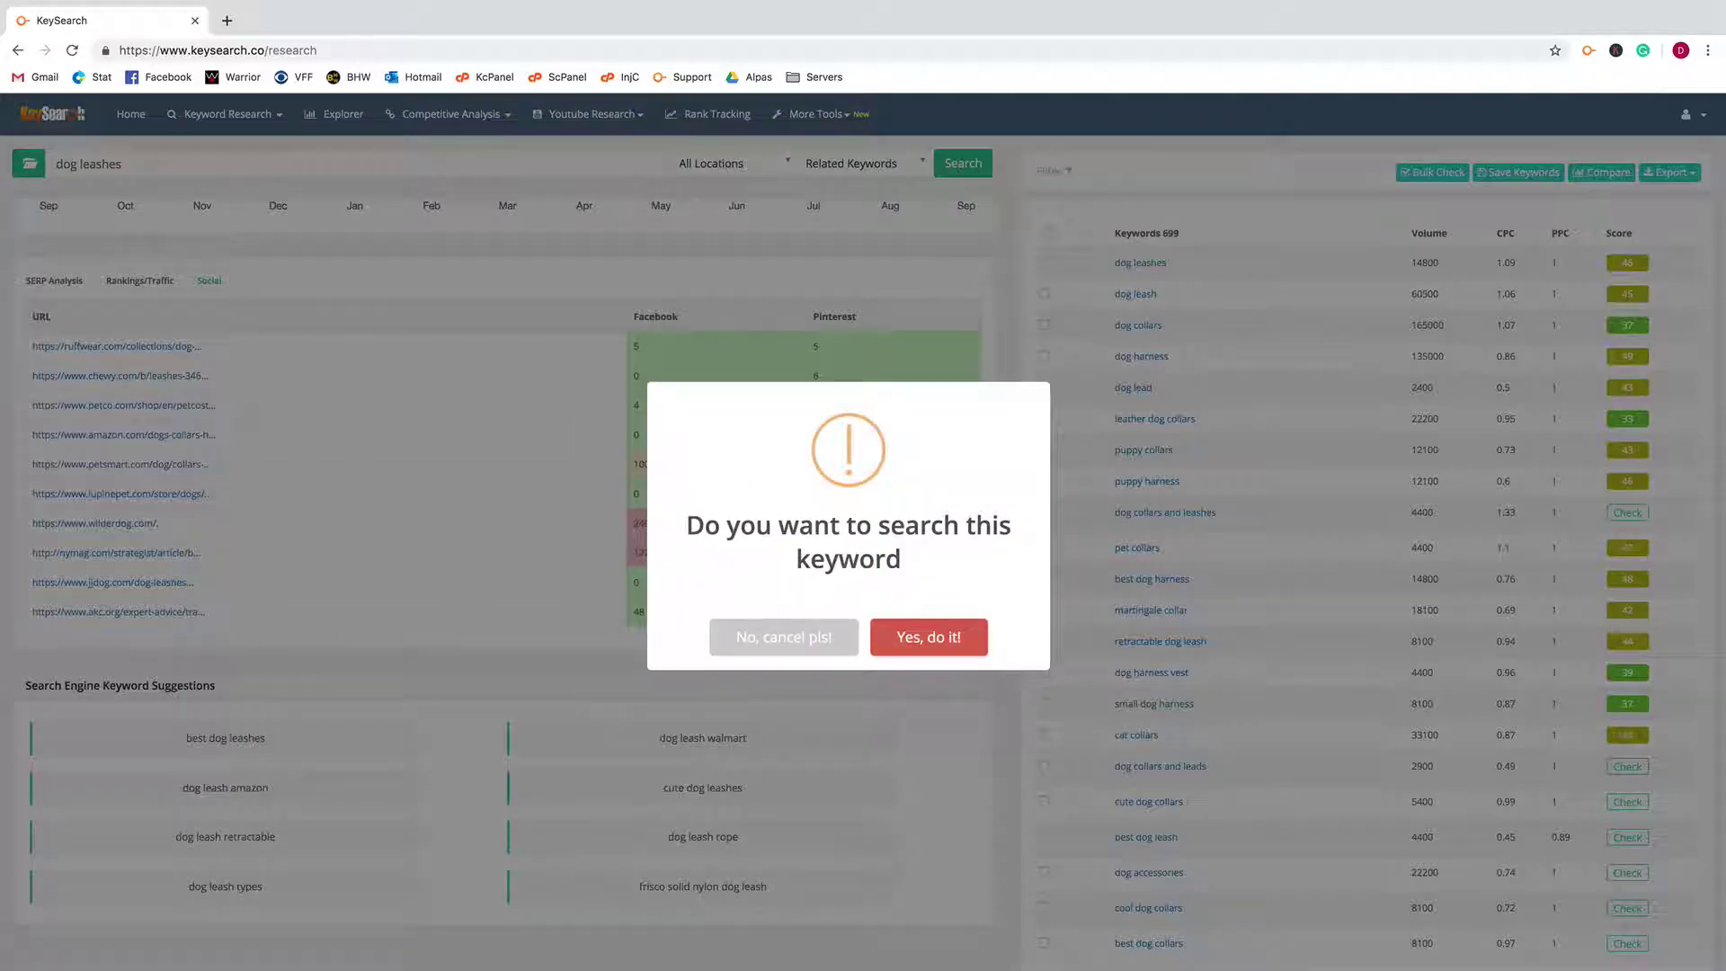
click(787, 637)
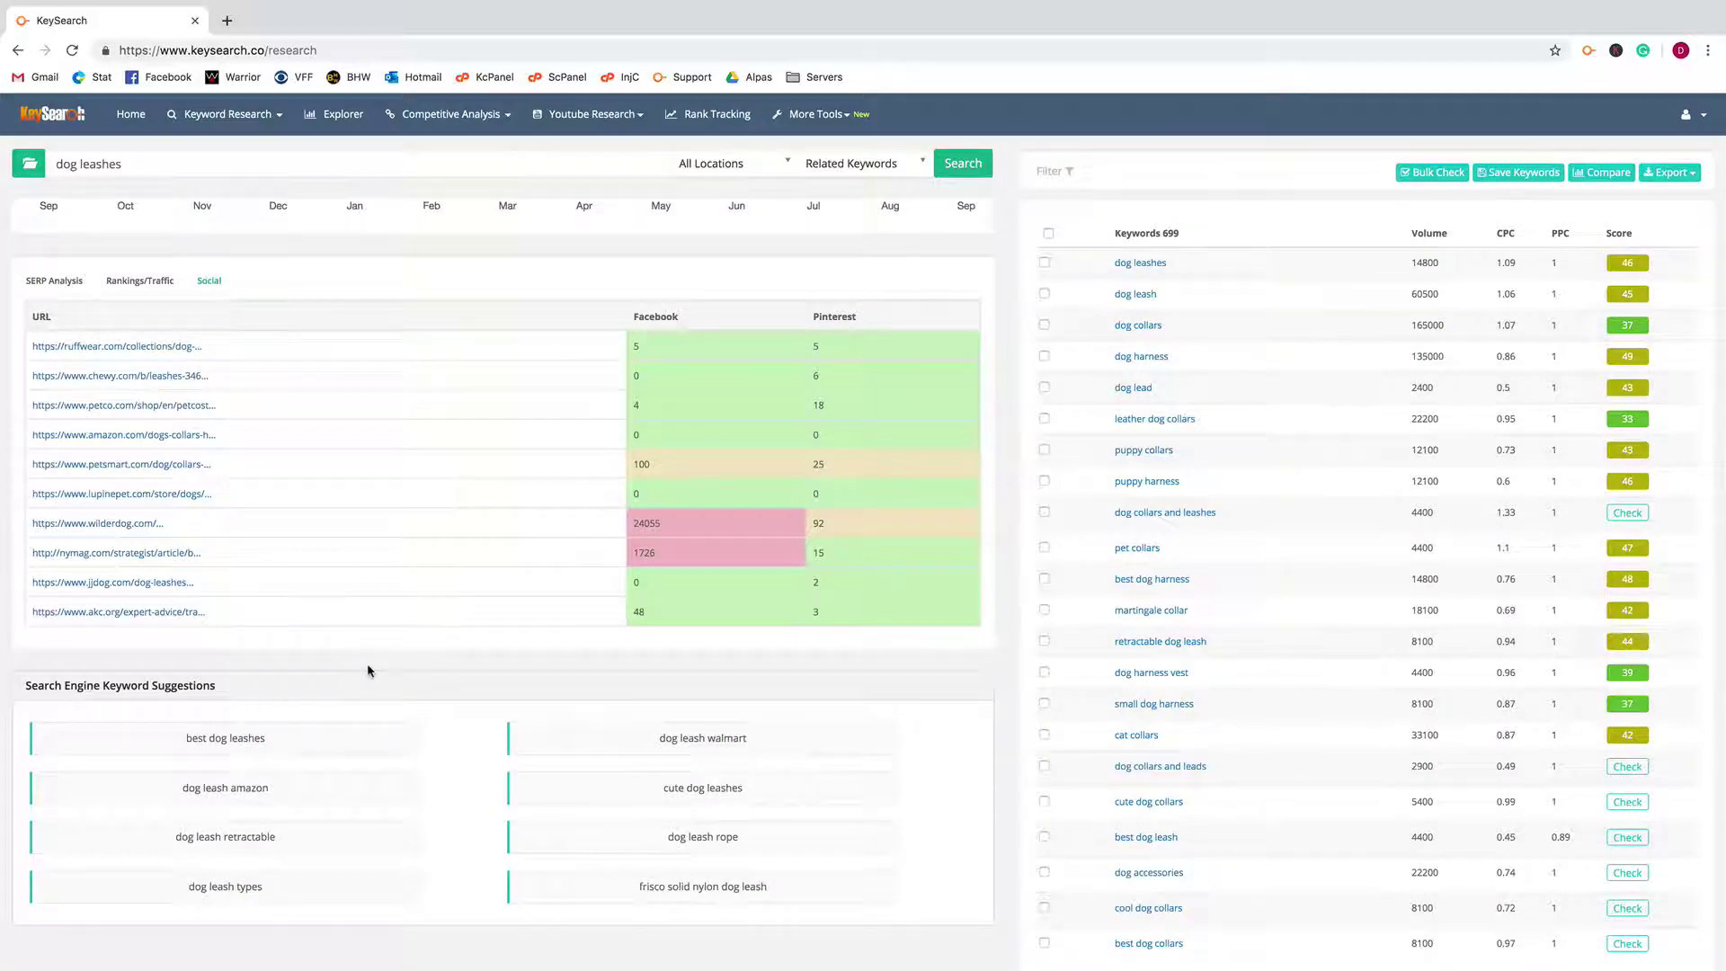
scroll(559, 693, up, 2)
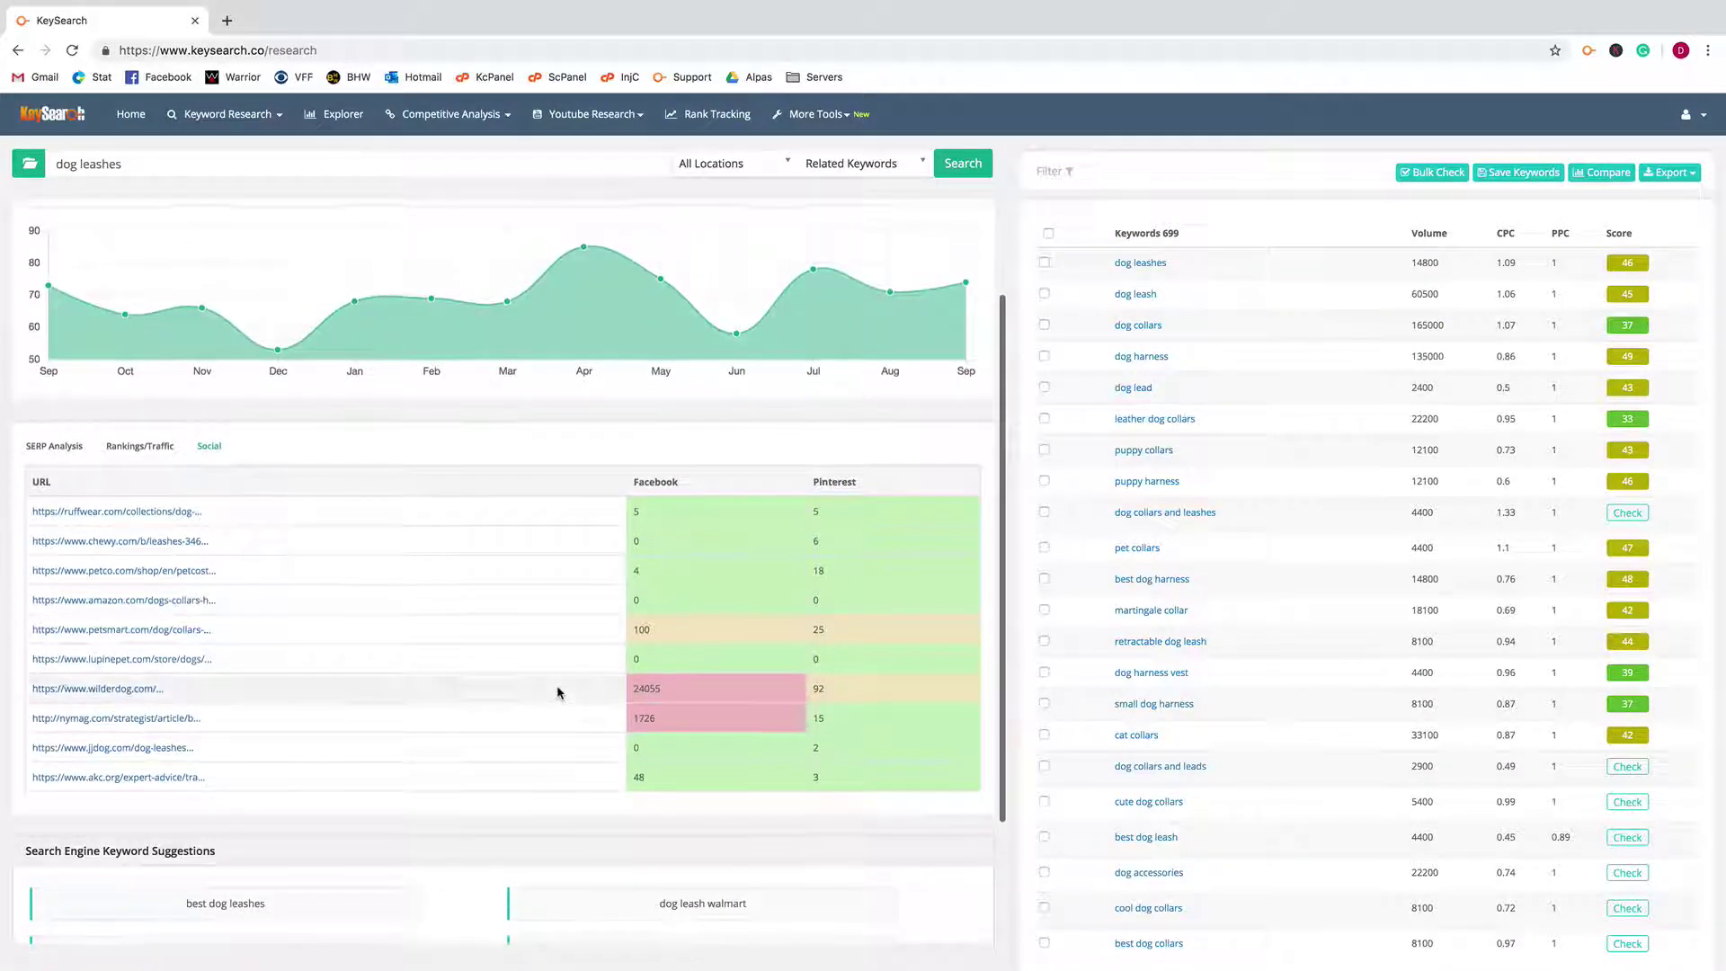
scroll(366, 775, down, 2)
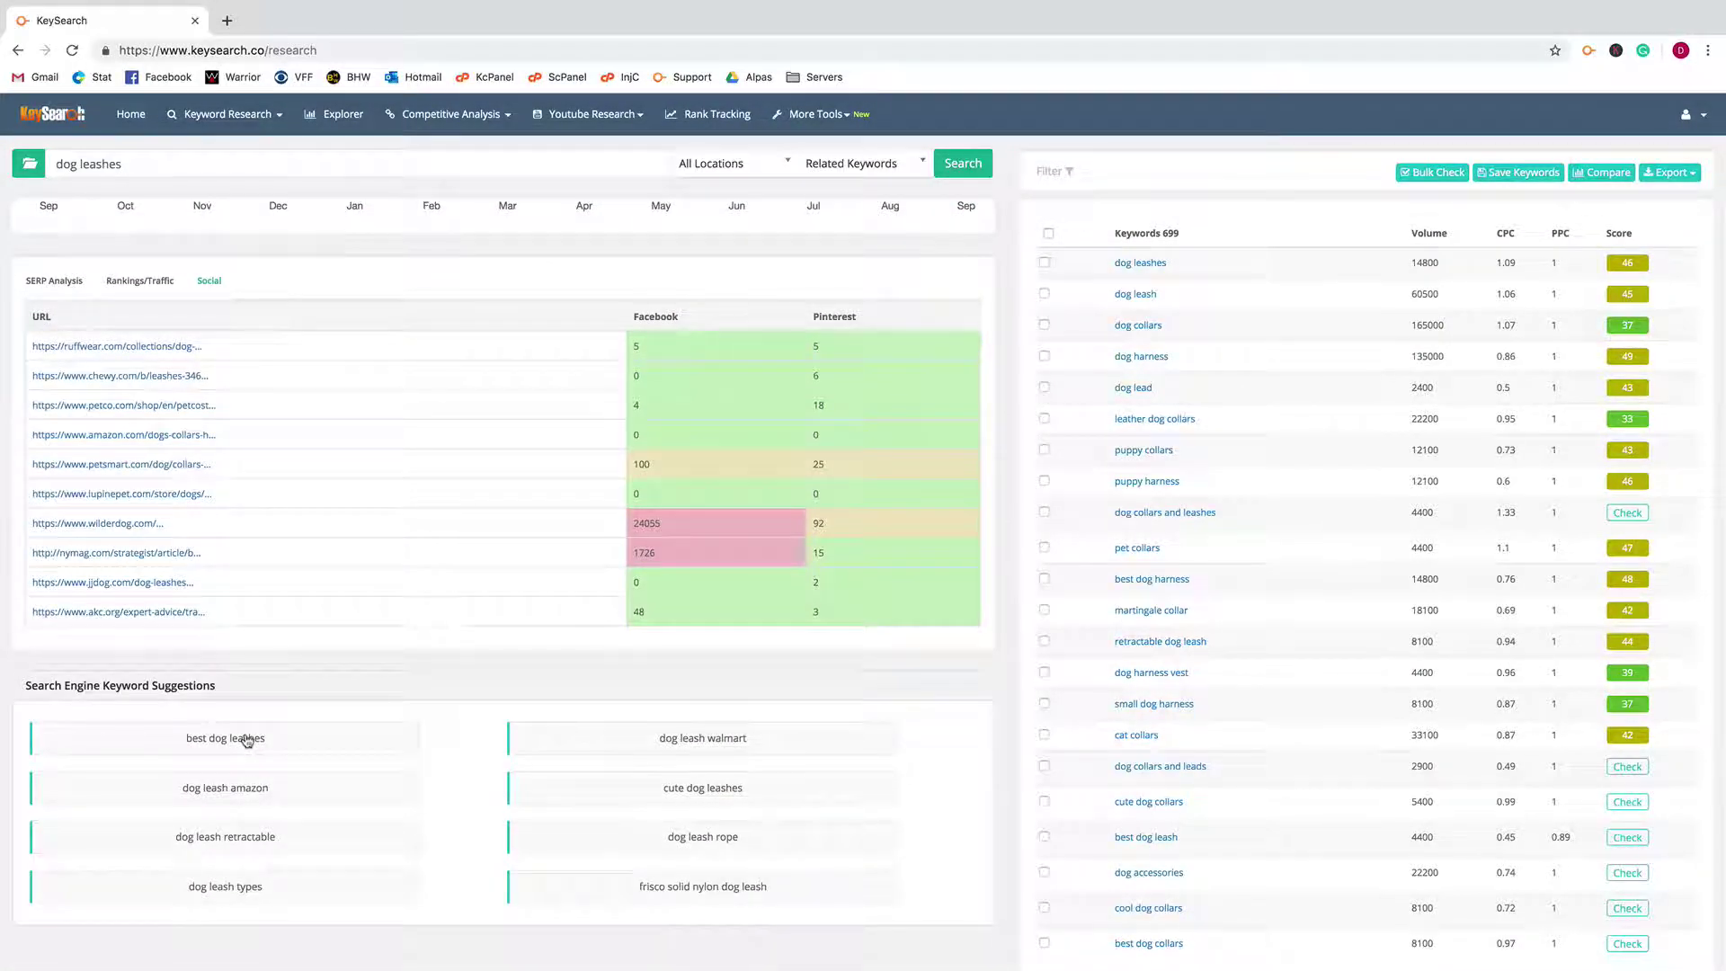
scroll(247, 740, up, 3)
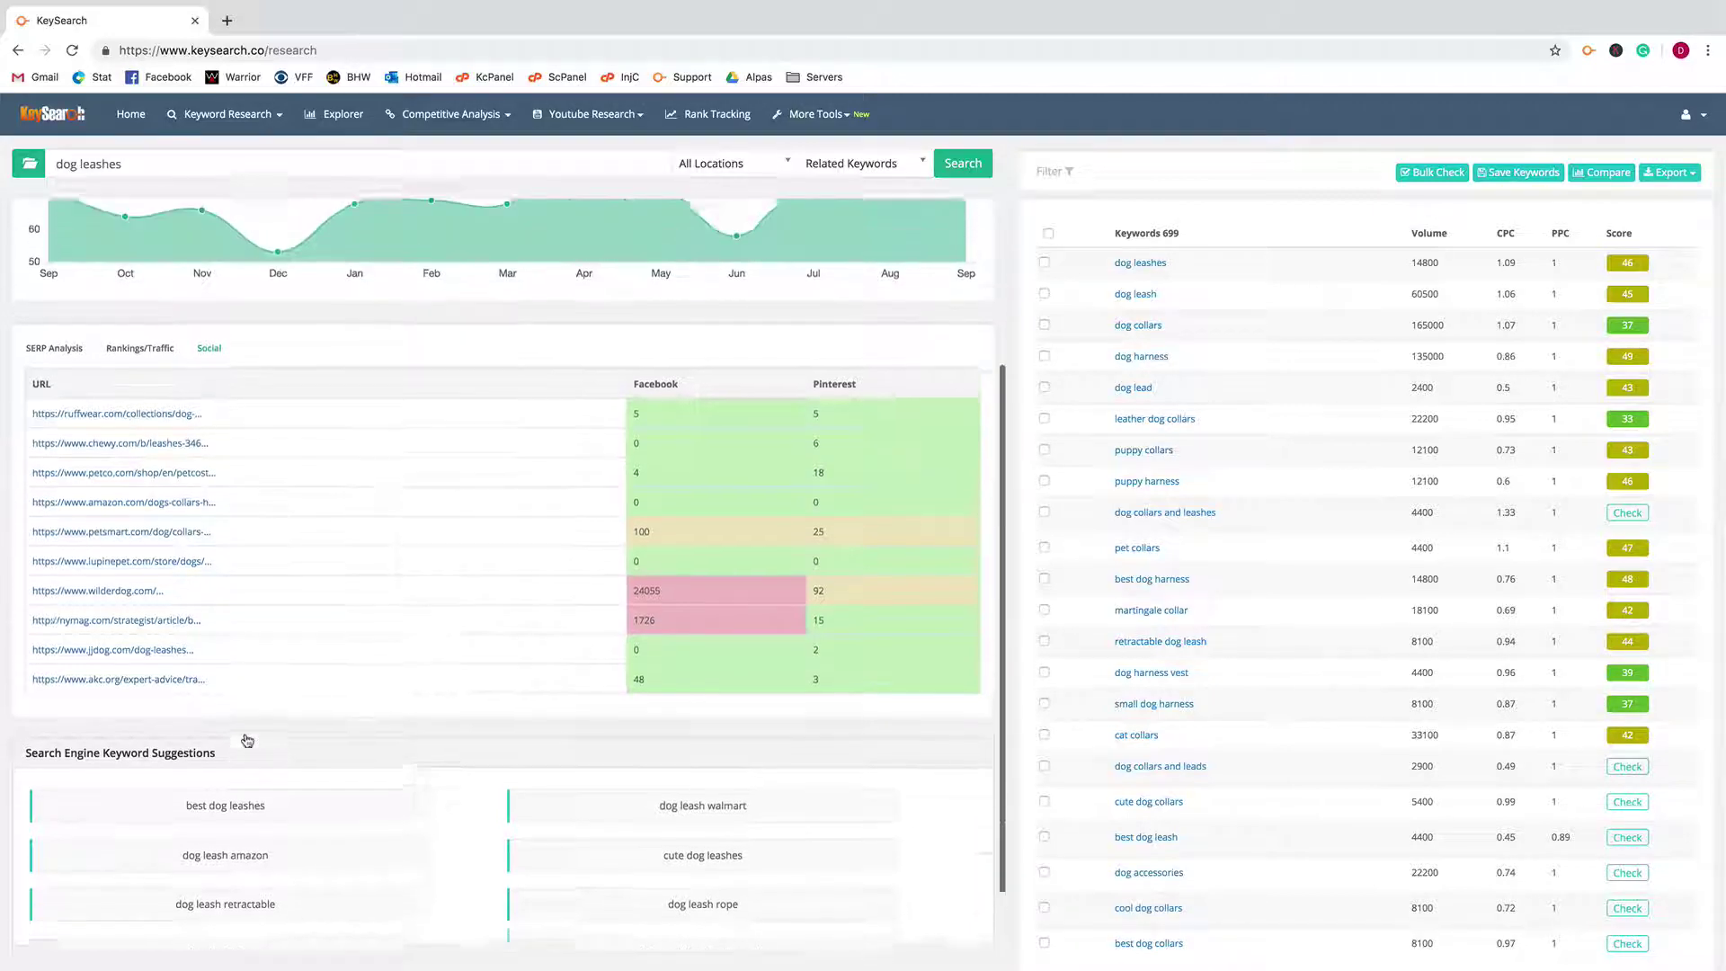
click(54, 579)
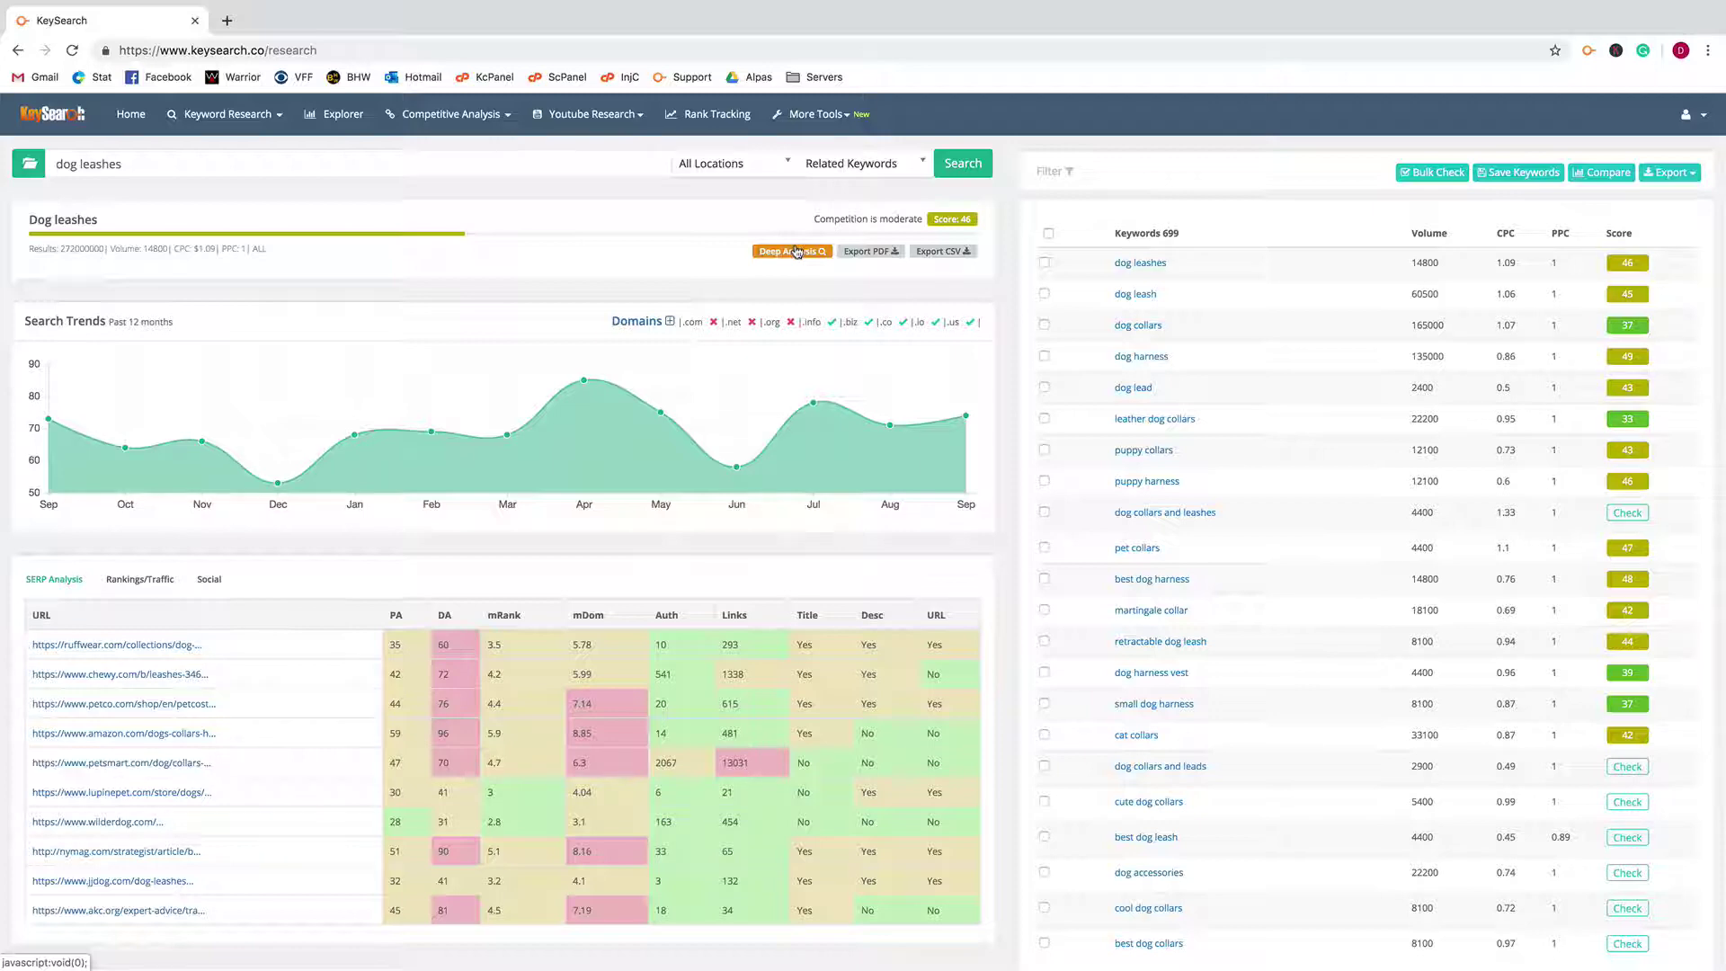
Step: Open the Deep Analysis report for 'dog leashes' and scroll down to its LSI Keywords
click(797, 252)
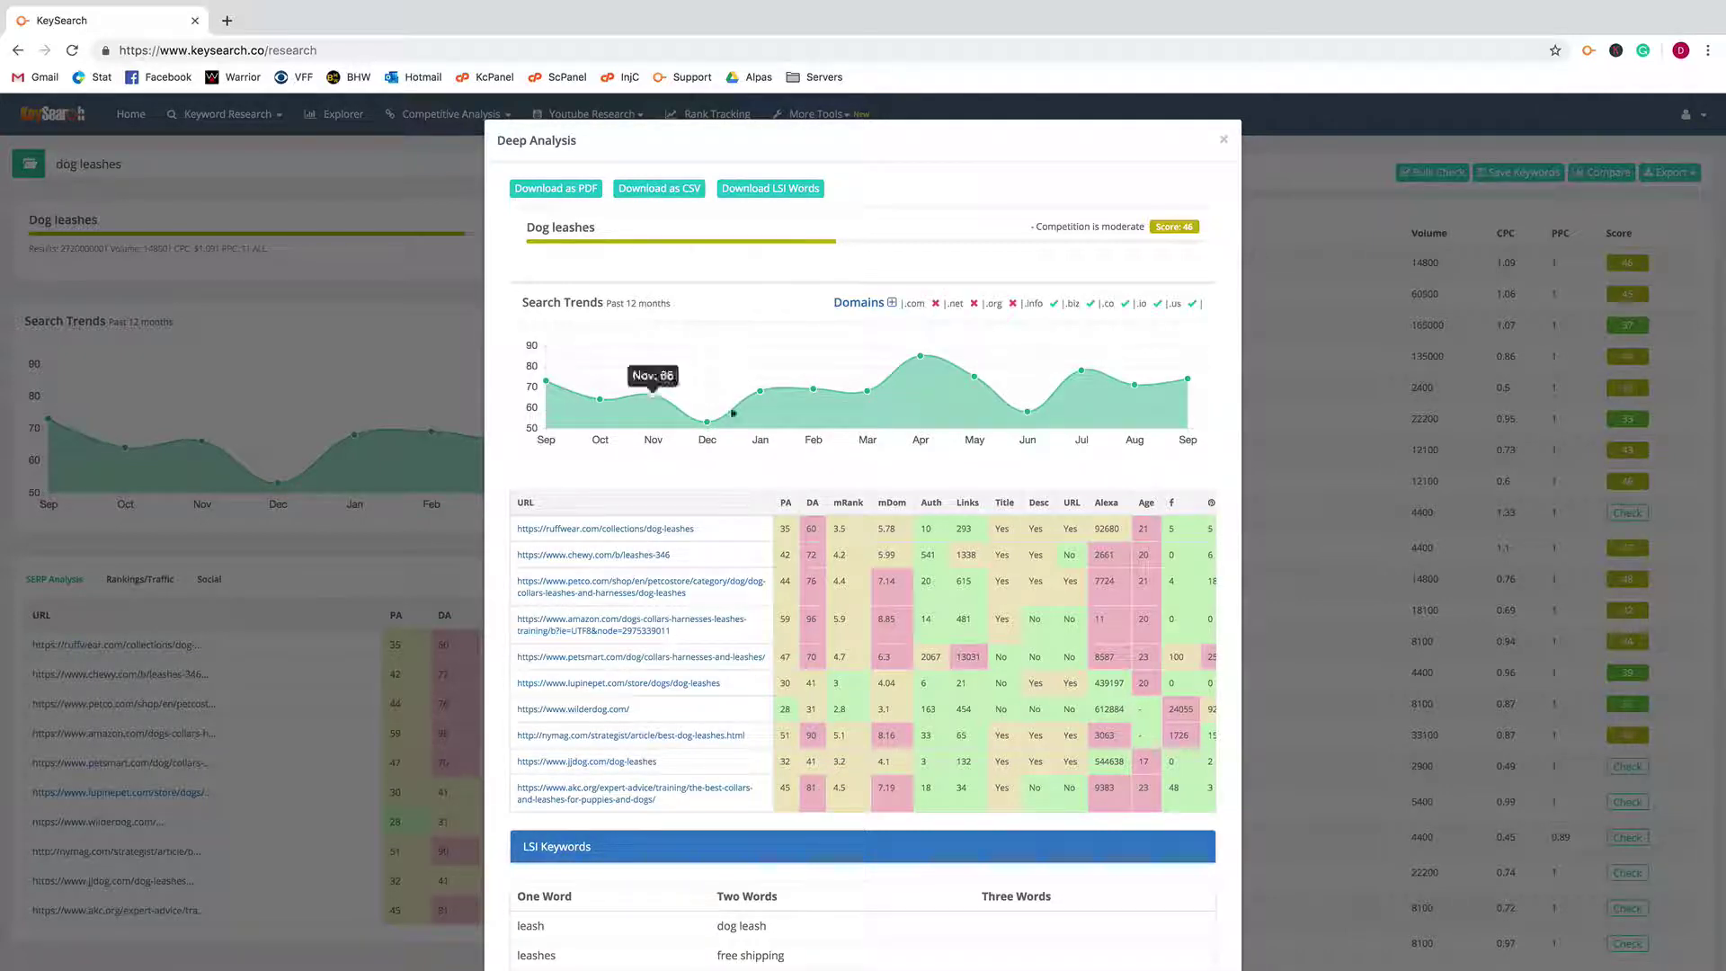
scroll(731, 544, down, 1)
scroll(979, 543, down, 1)
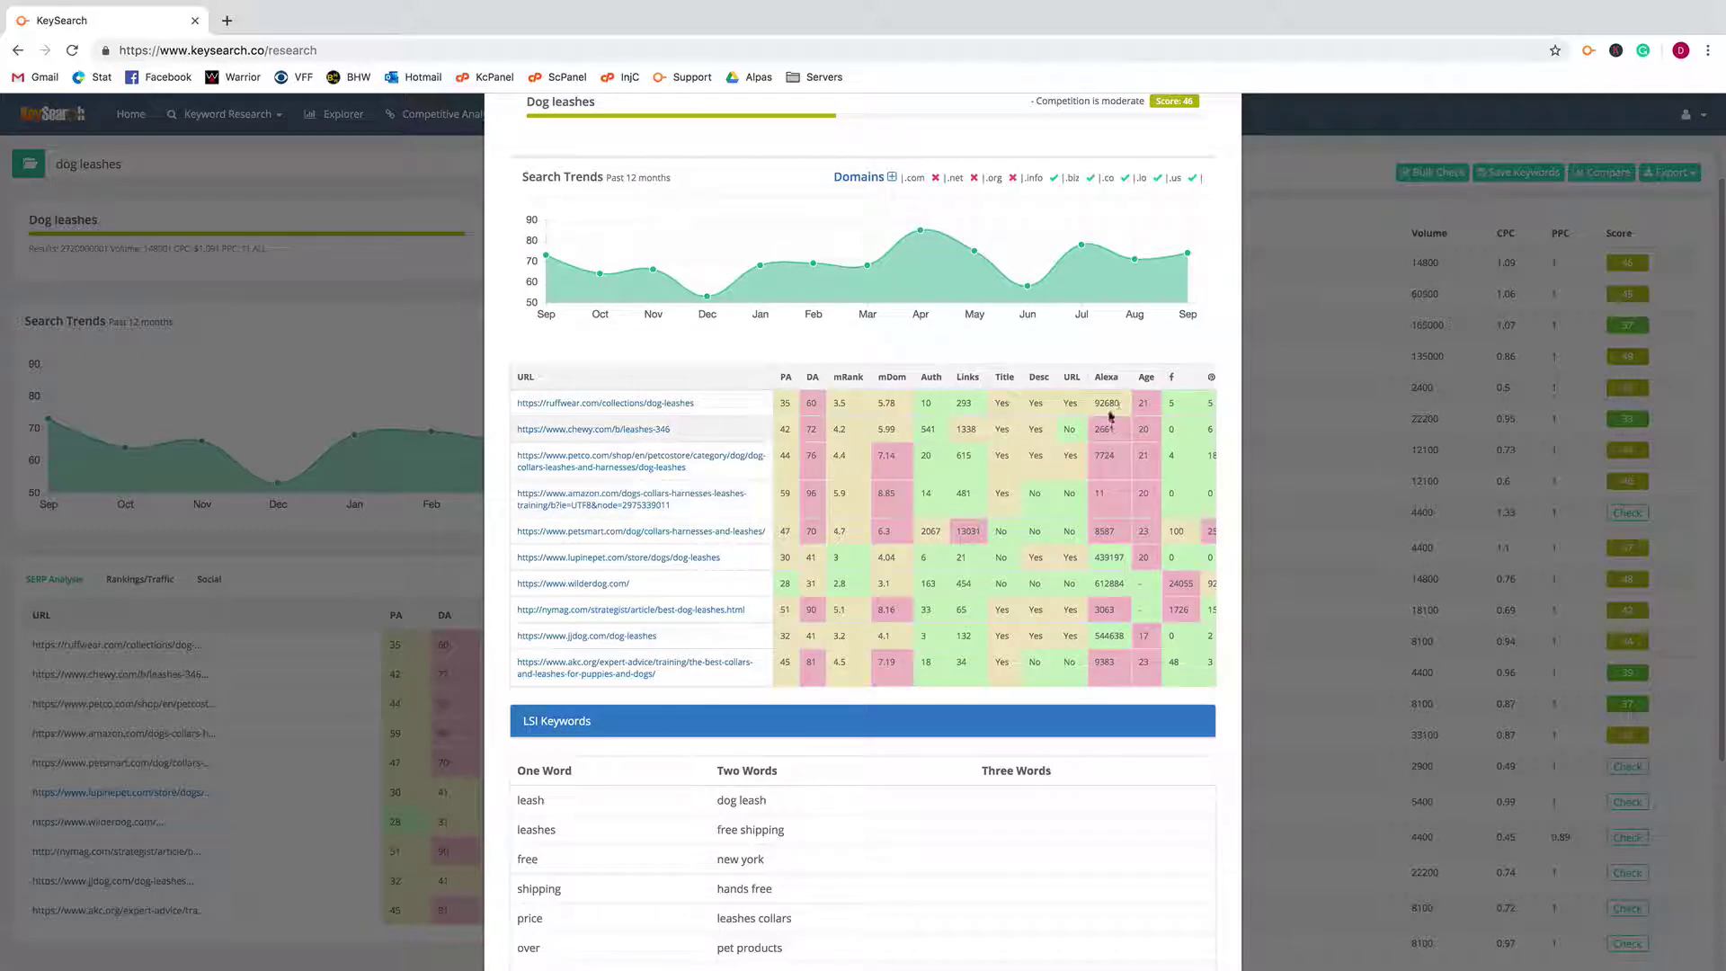
scroll(1108, 403, right, 1)
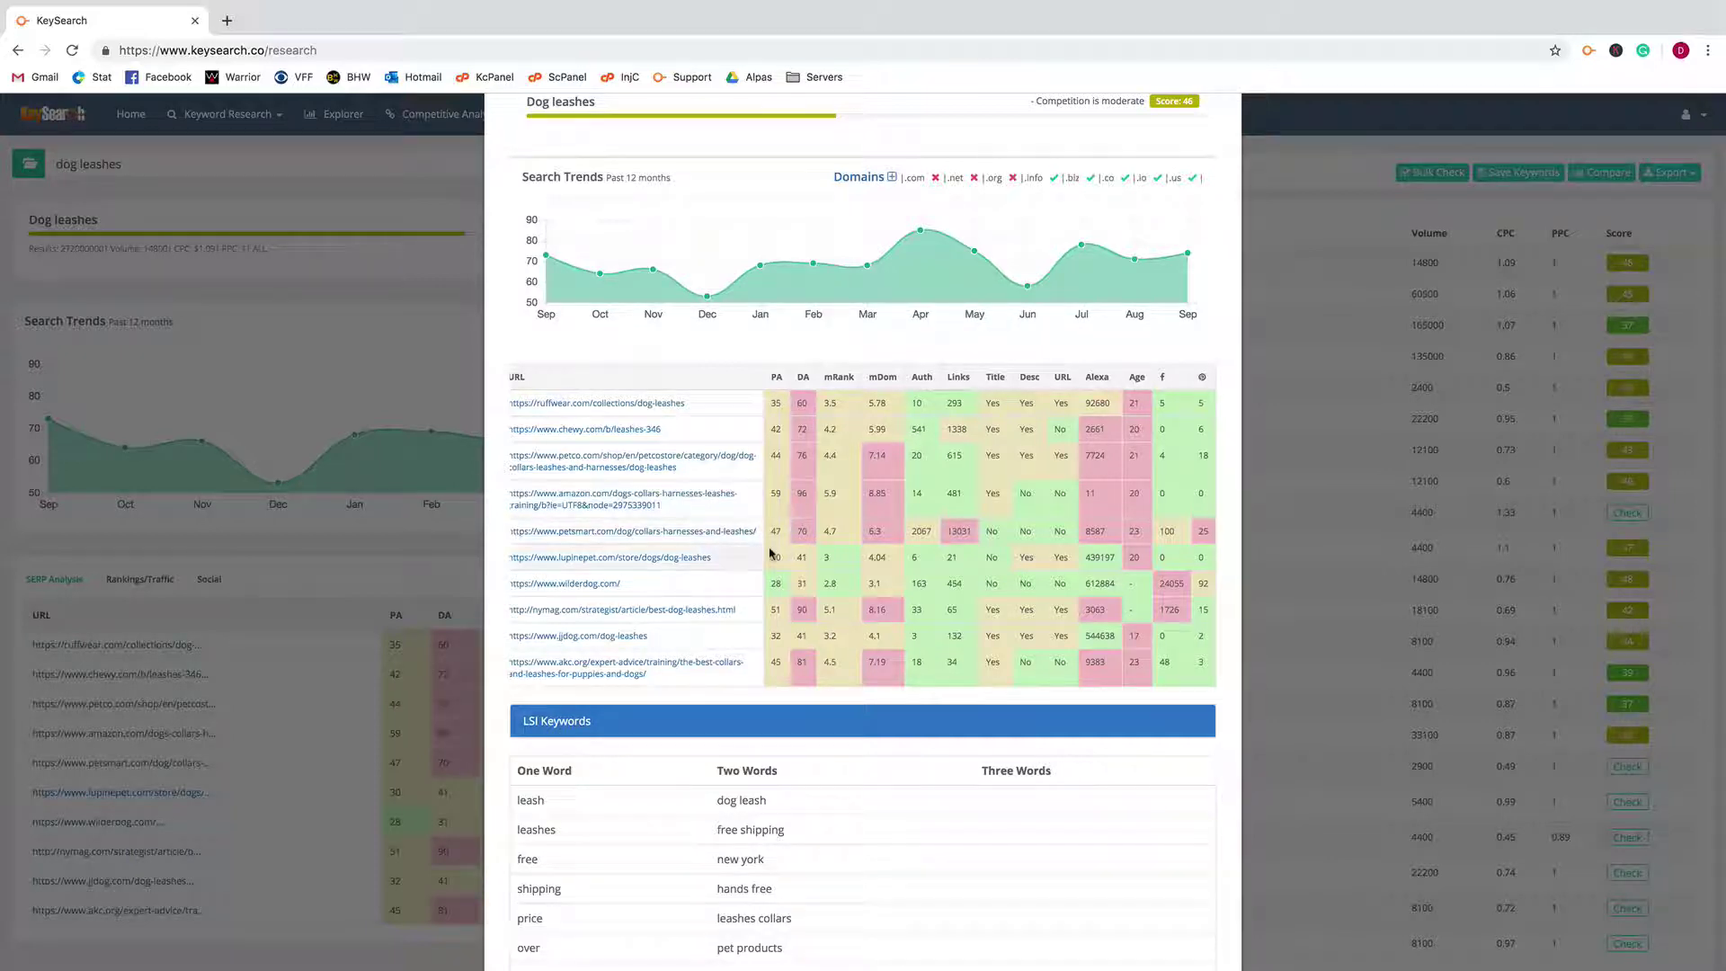
scroll(771, 549, down, 4)
scroll(771, 539, up, 1)
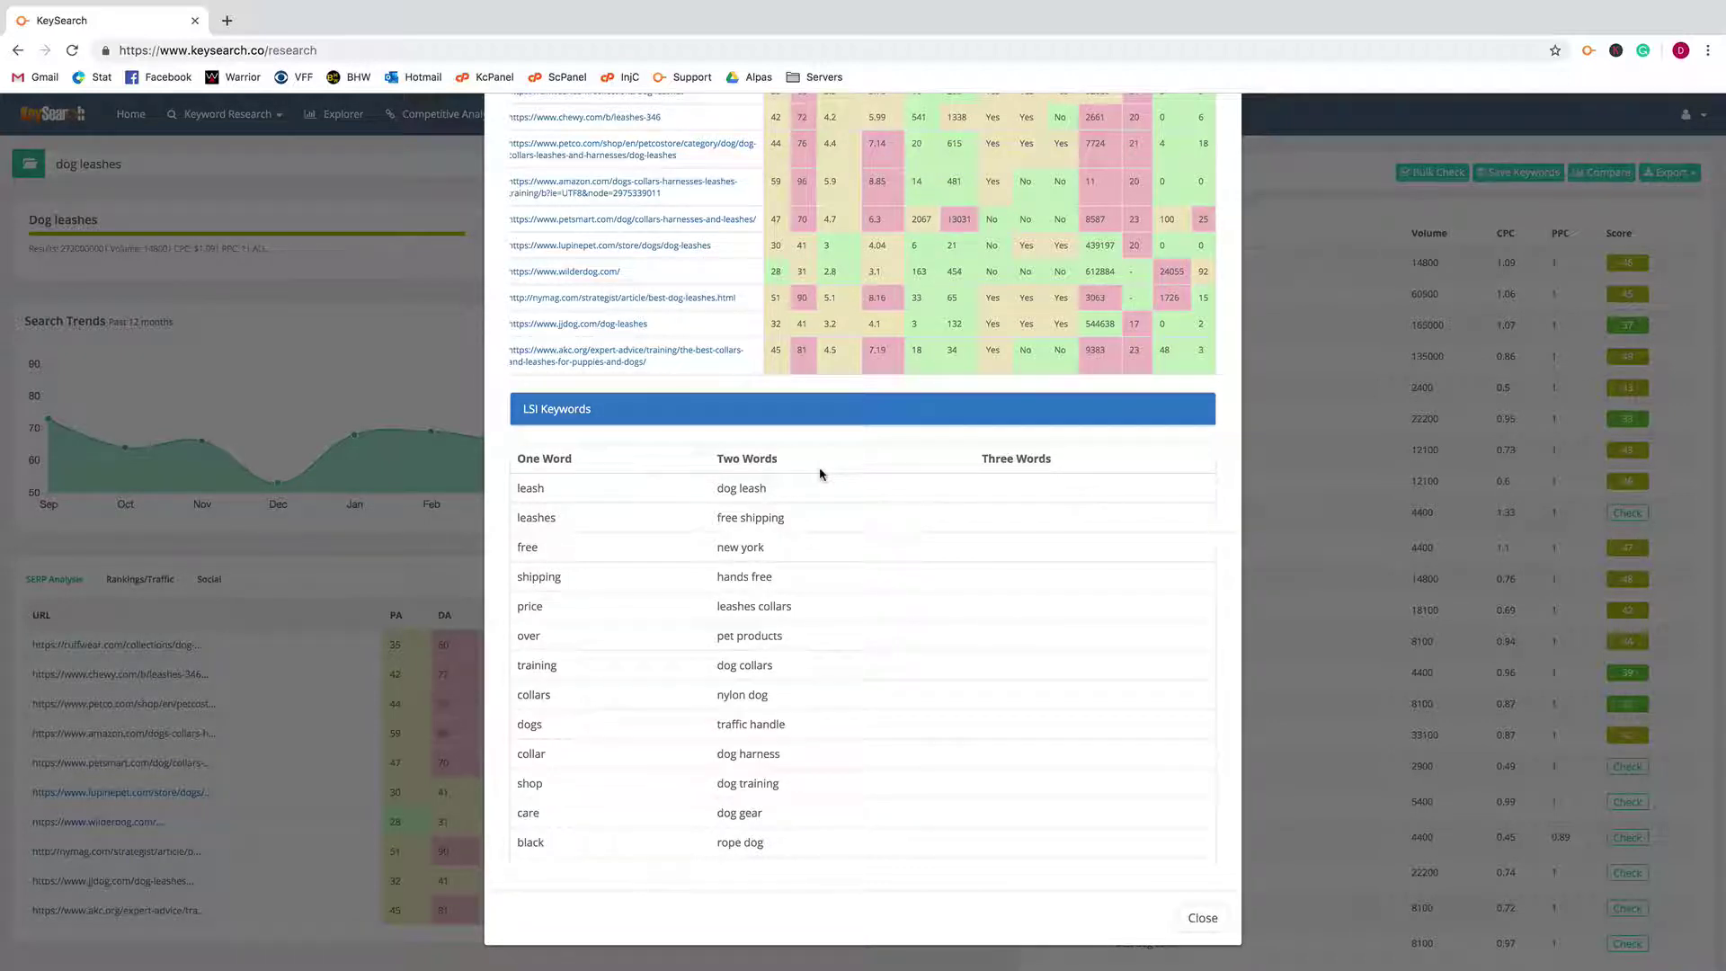
scroll(820, 474, down, 2)
scroll(820, 474, up, 2)
Step: Close the report and preview the analyses for dog leash, dog collars and dog lead
click(1205, 924)
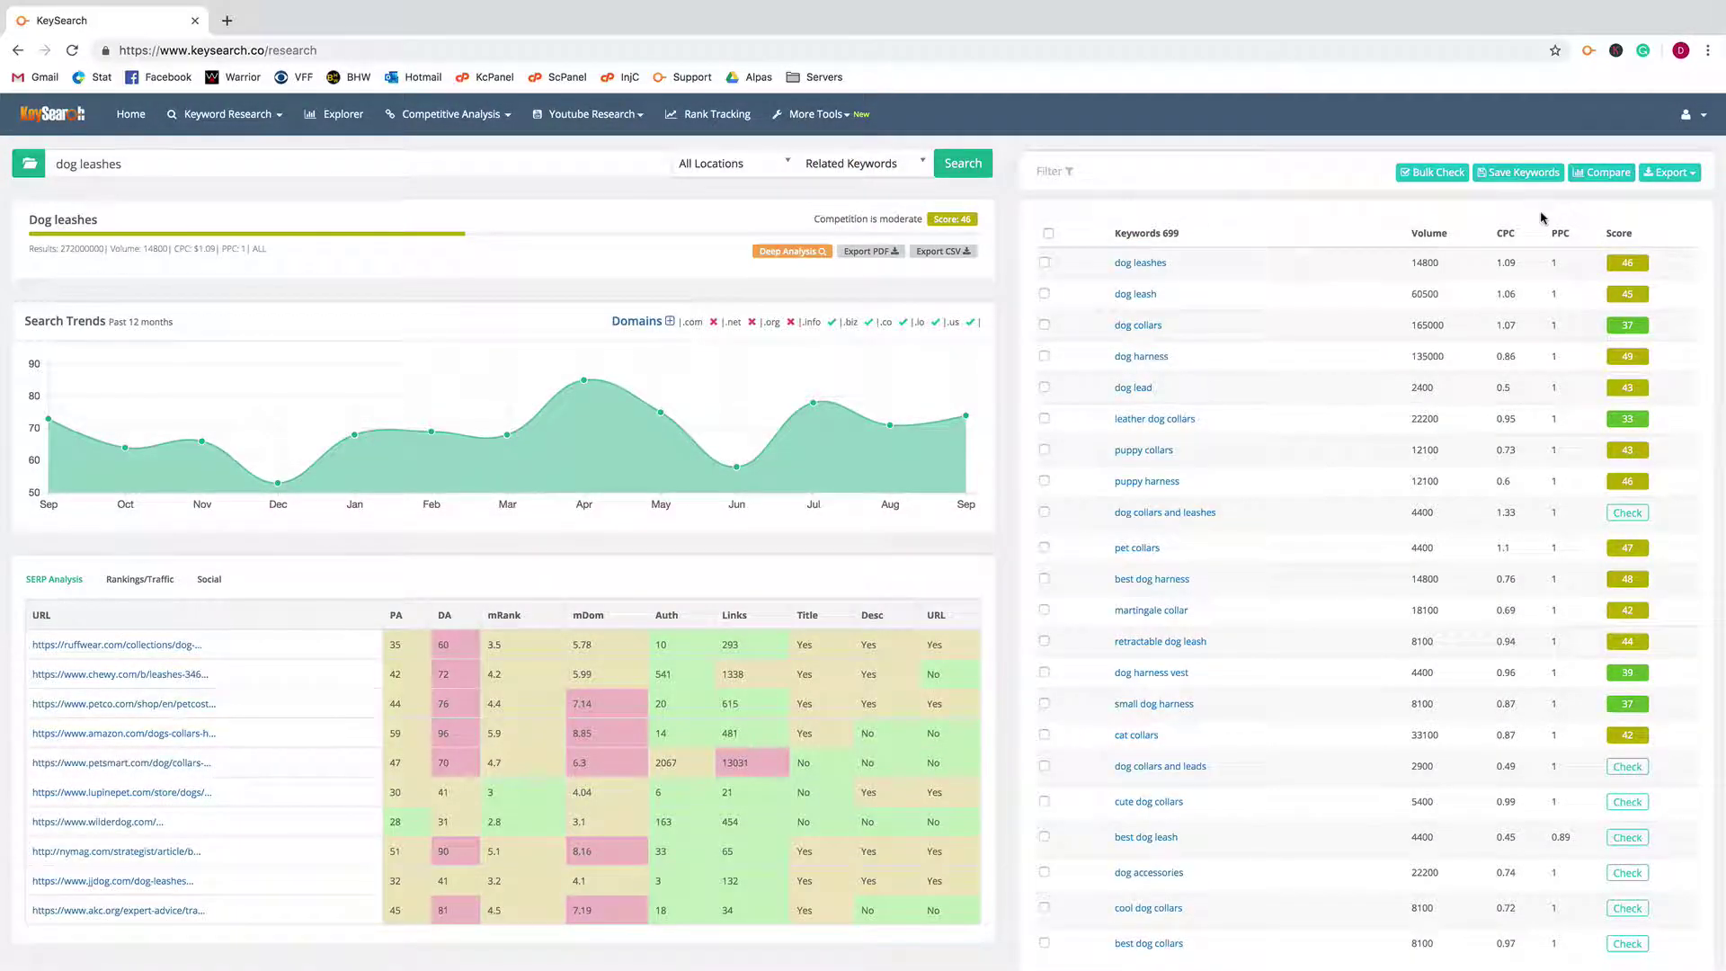
click(1647, 264)
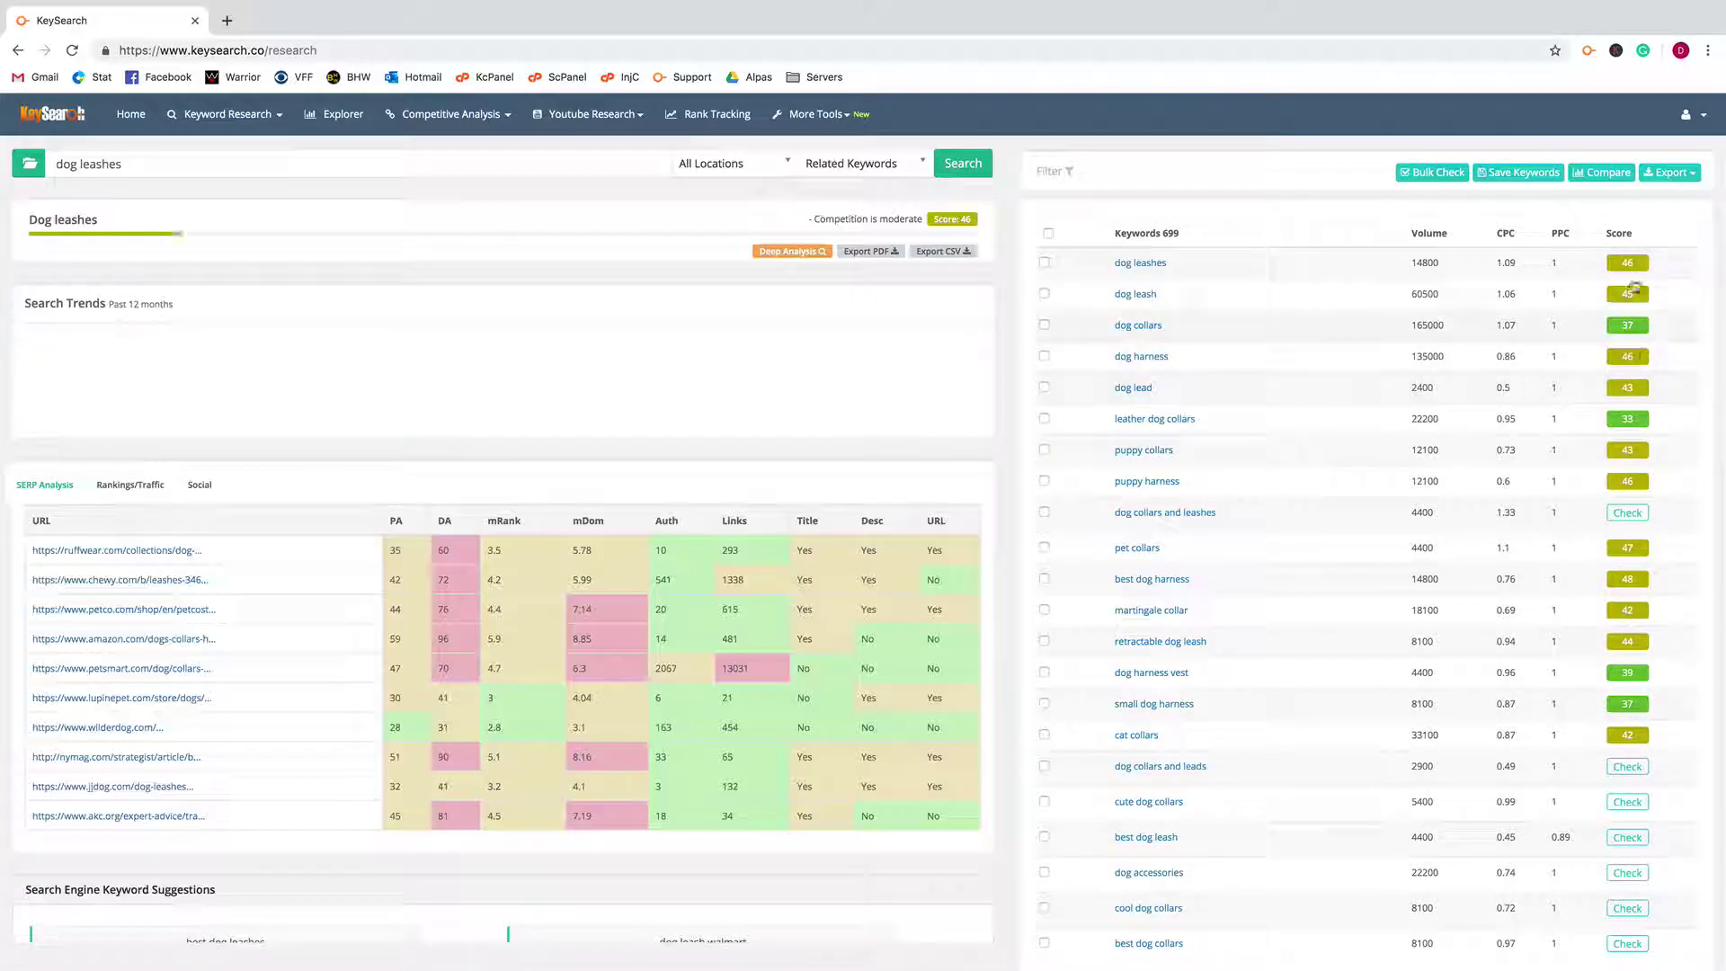
click(1632, 293)
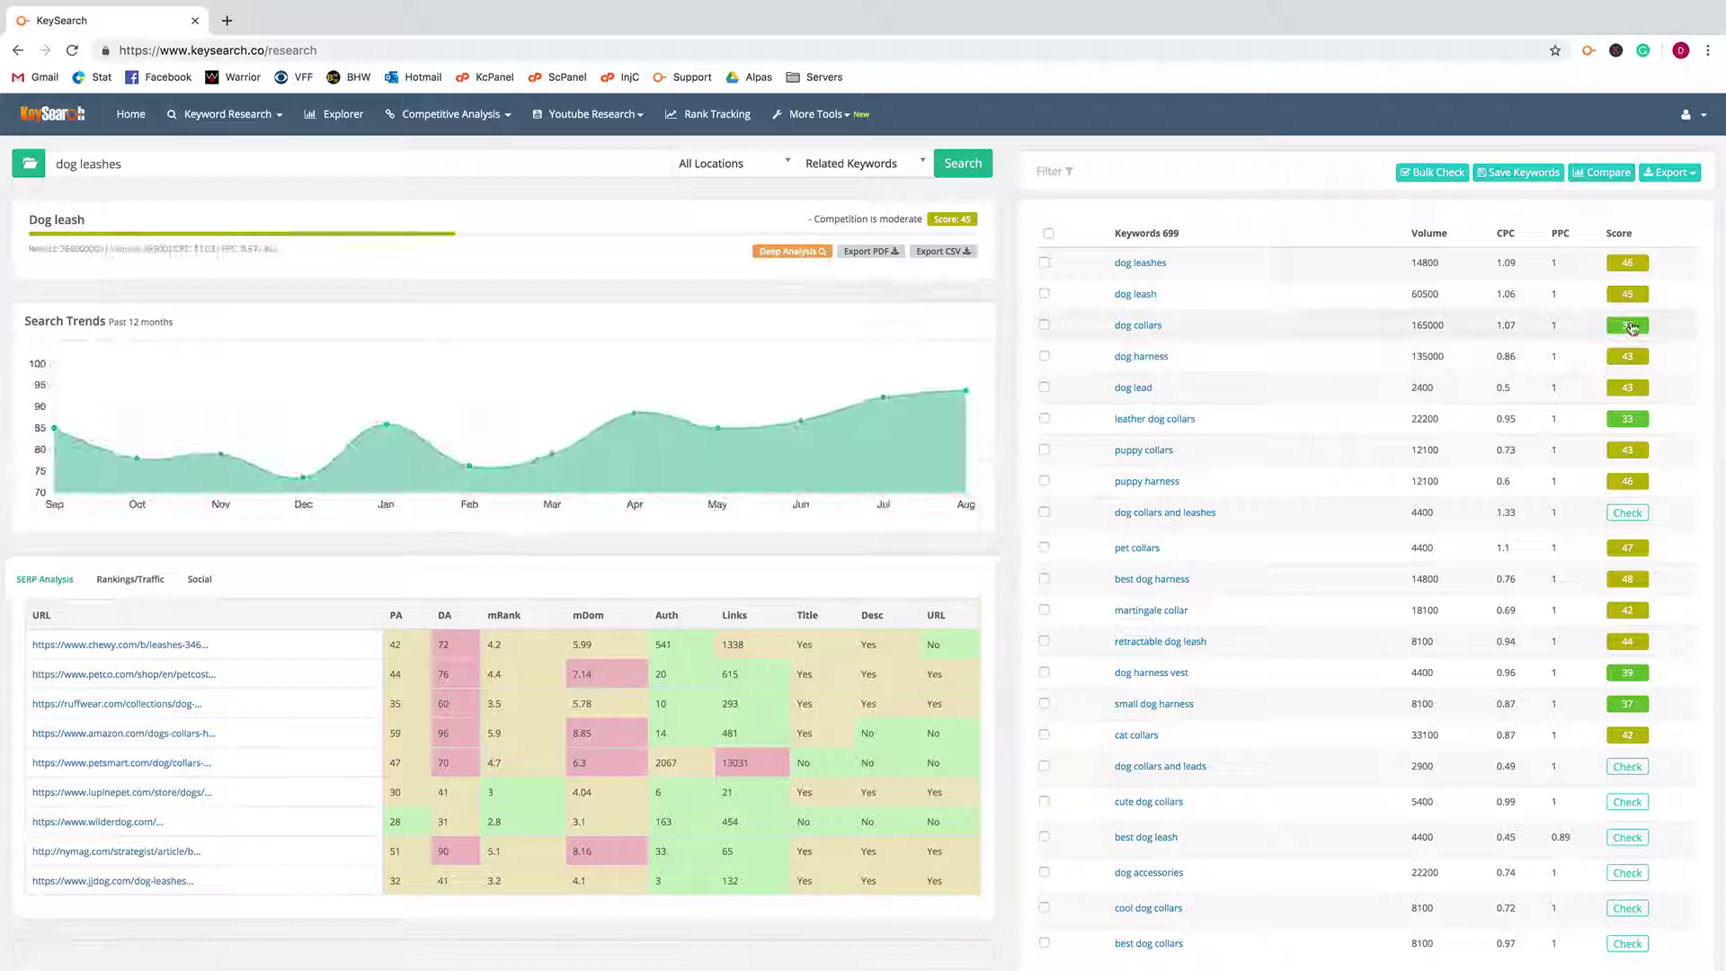
click(1629, 324)
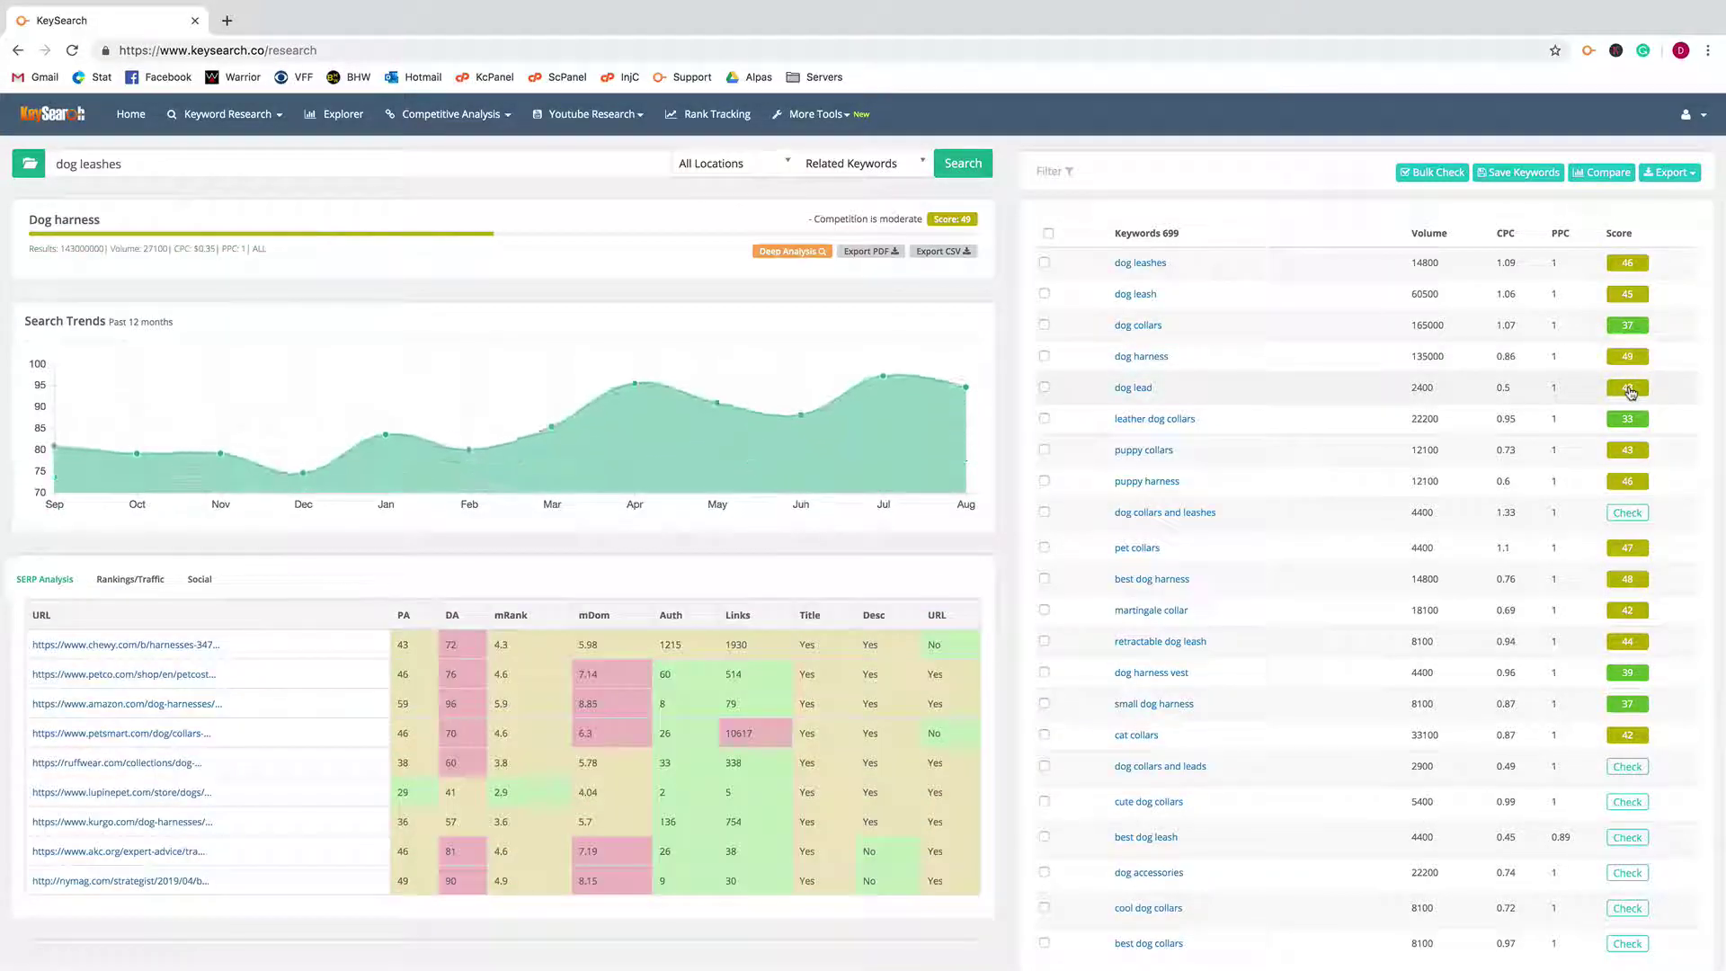
click(1629, 389)
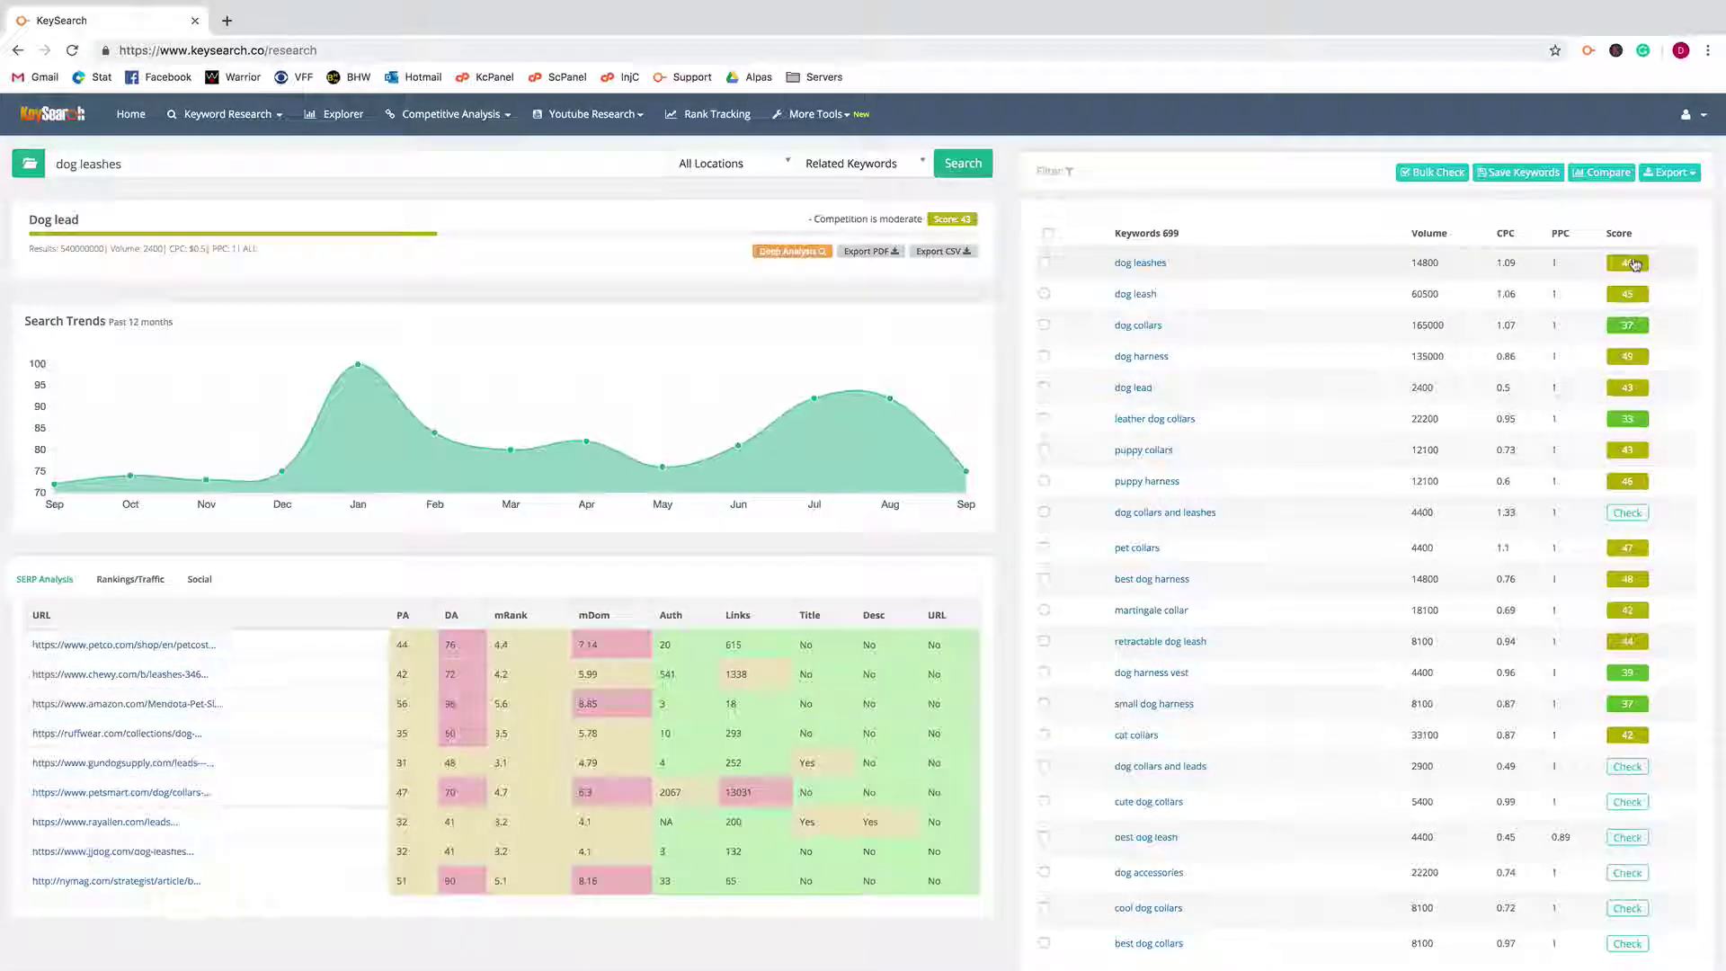
click(1629, 263)
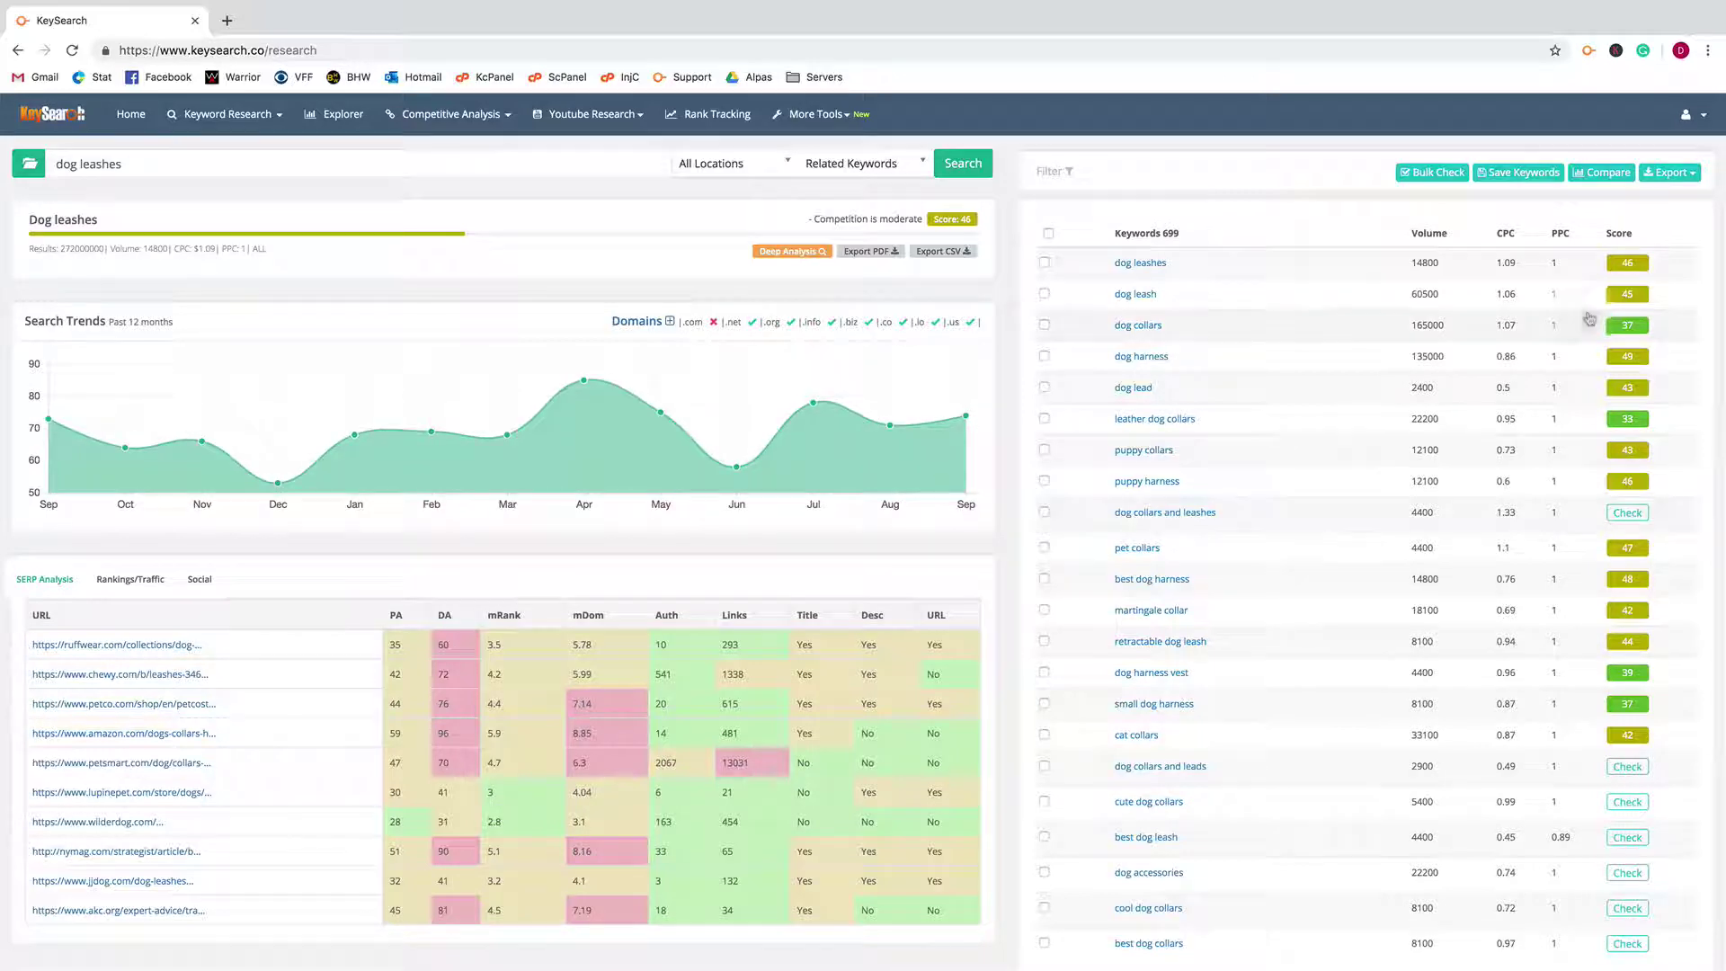
Step: Get scores for dog collars and leashes, dog collars and leads, and cute dog collars
click(1627, 513)
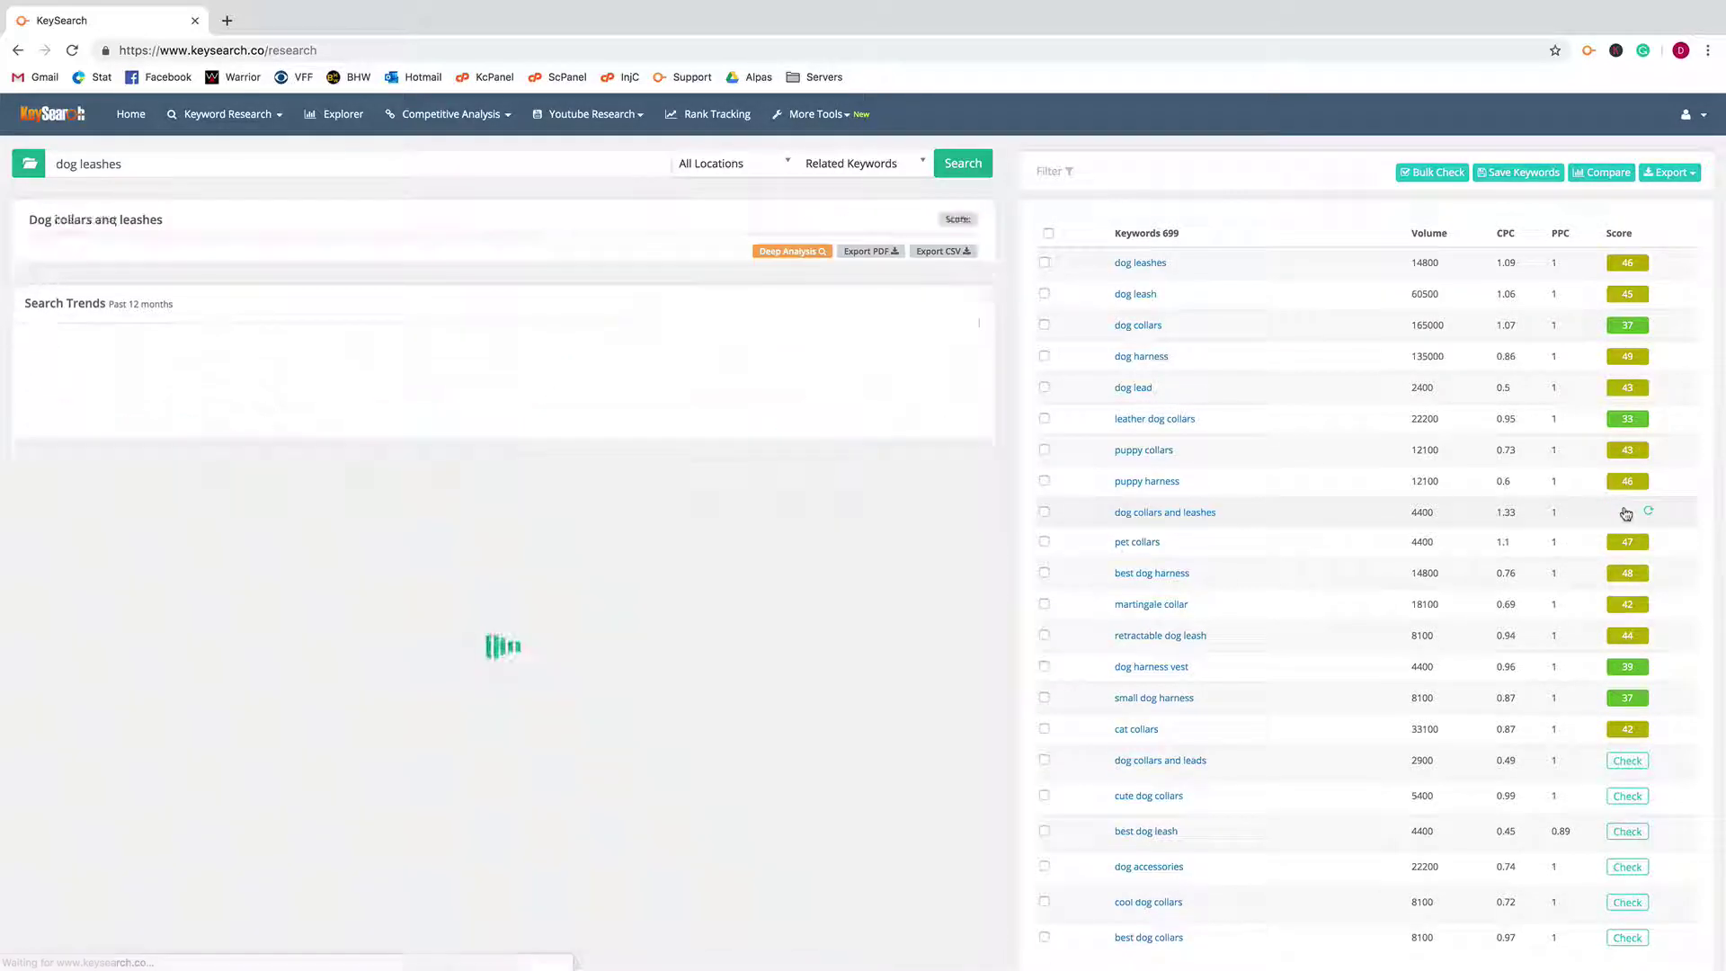
click(1628, 765)
click(1630, 799)
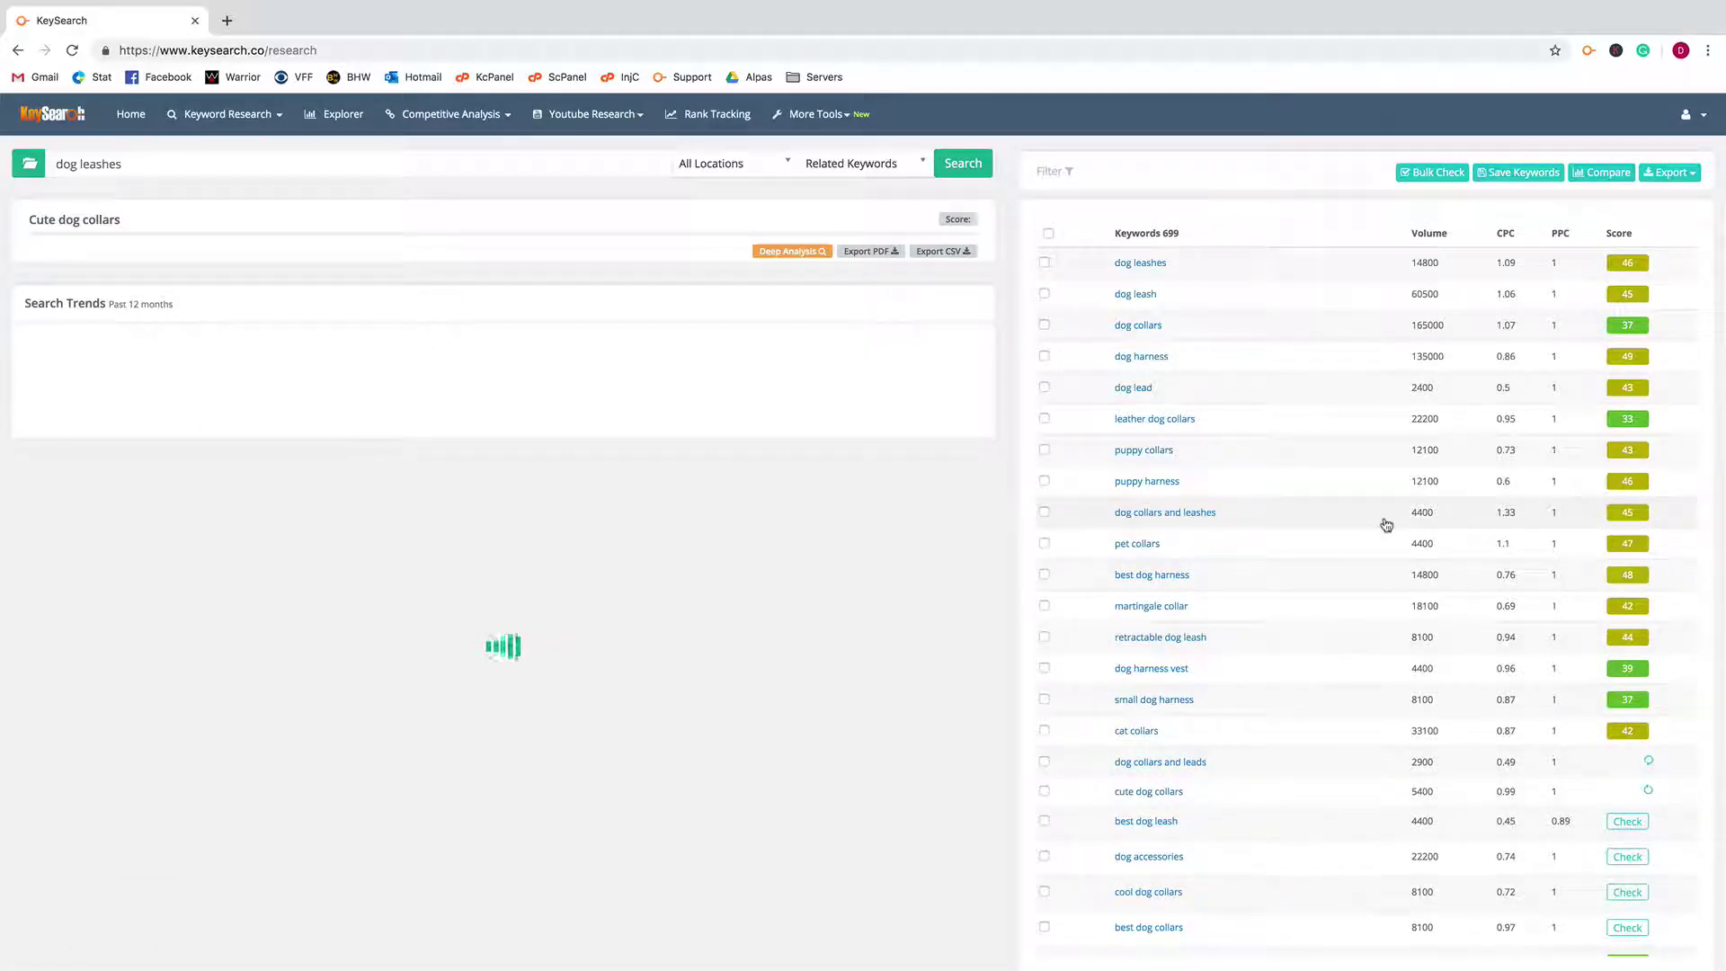
Step: Bulk-check best dog leash, dog accessories and cool dog collars, then untick them
scroll(1331, 589, down, 1)
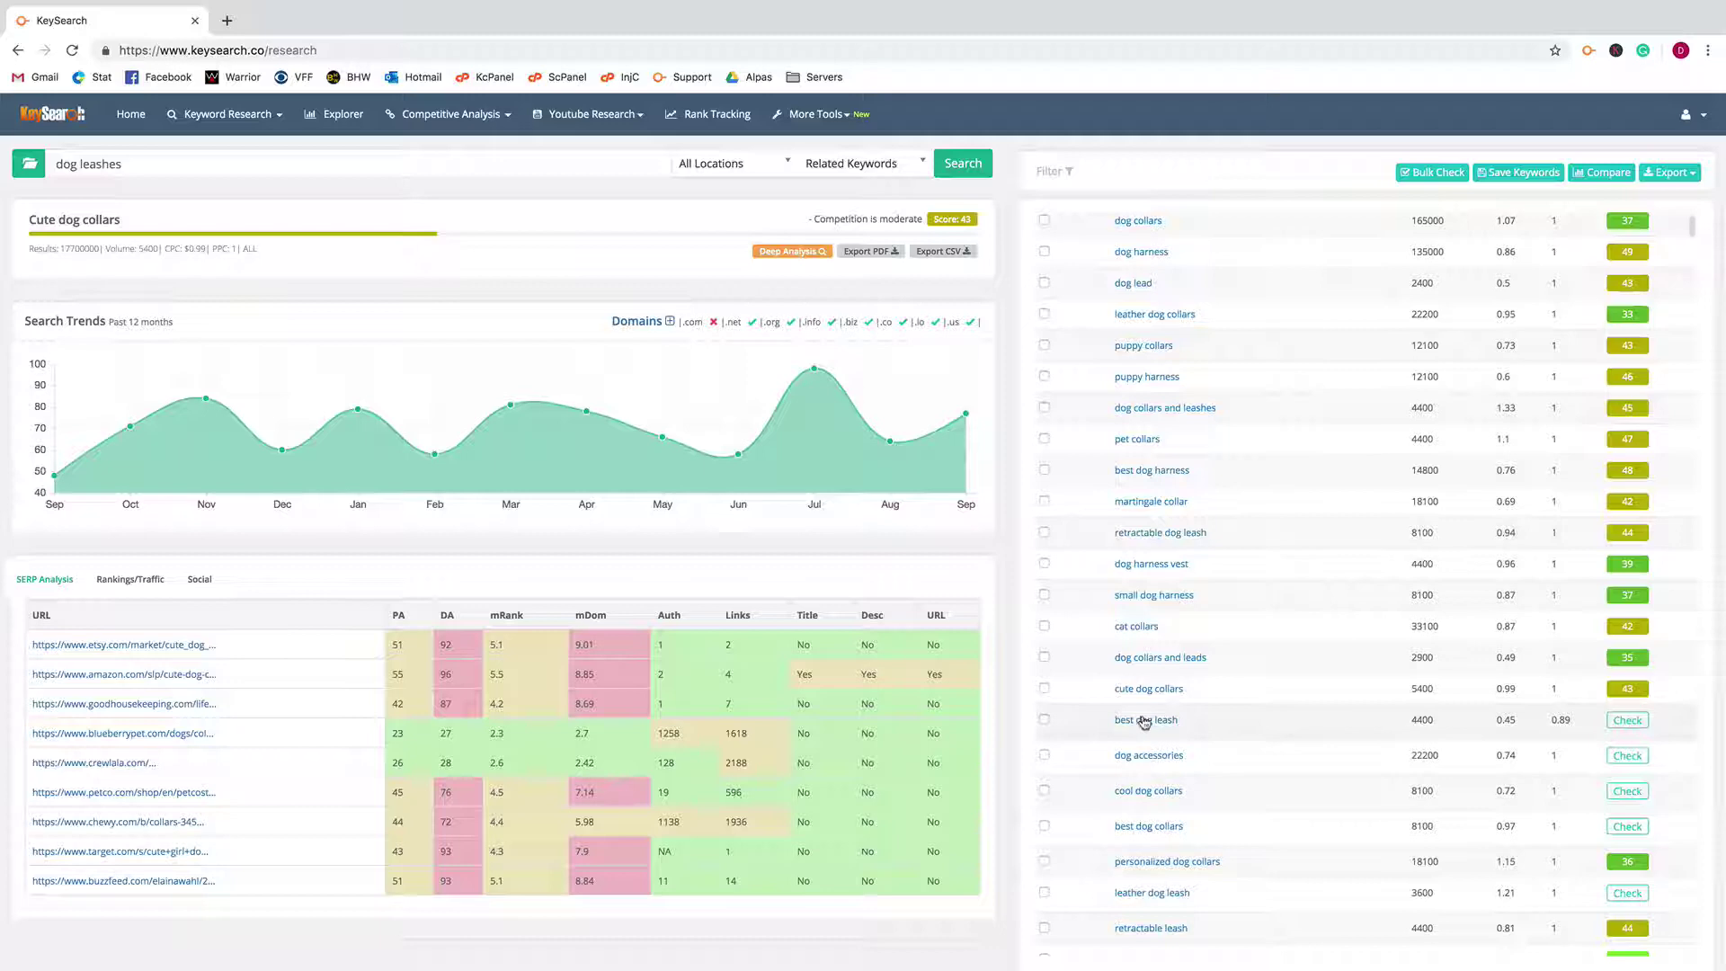
click(1044, 720)
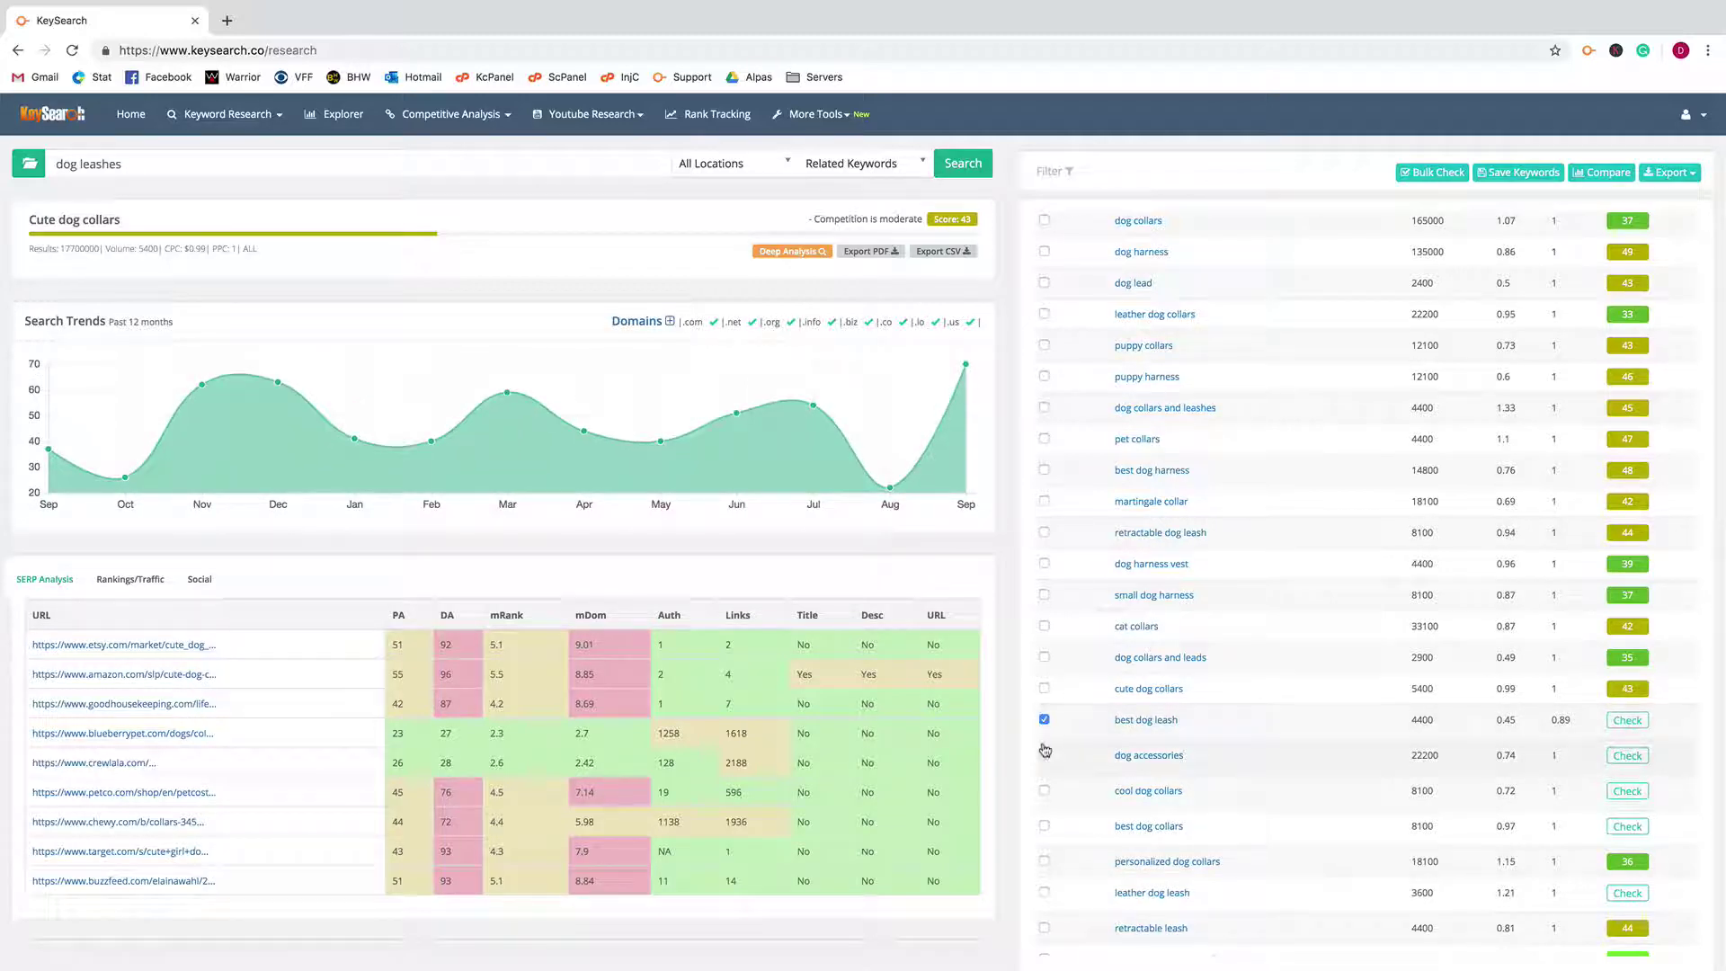
click(1044, 755)
click(1044, 791)
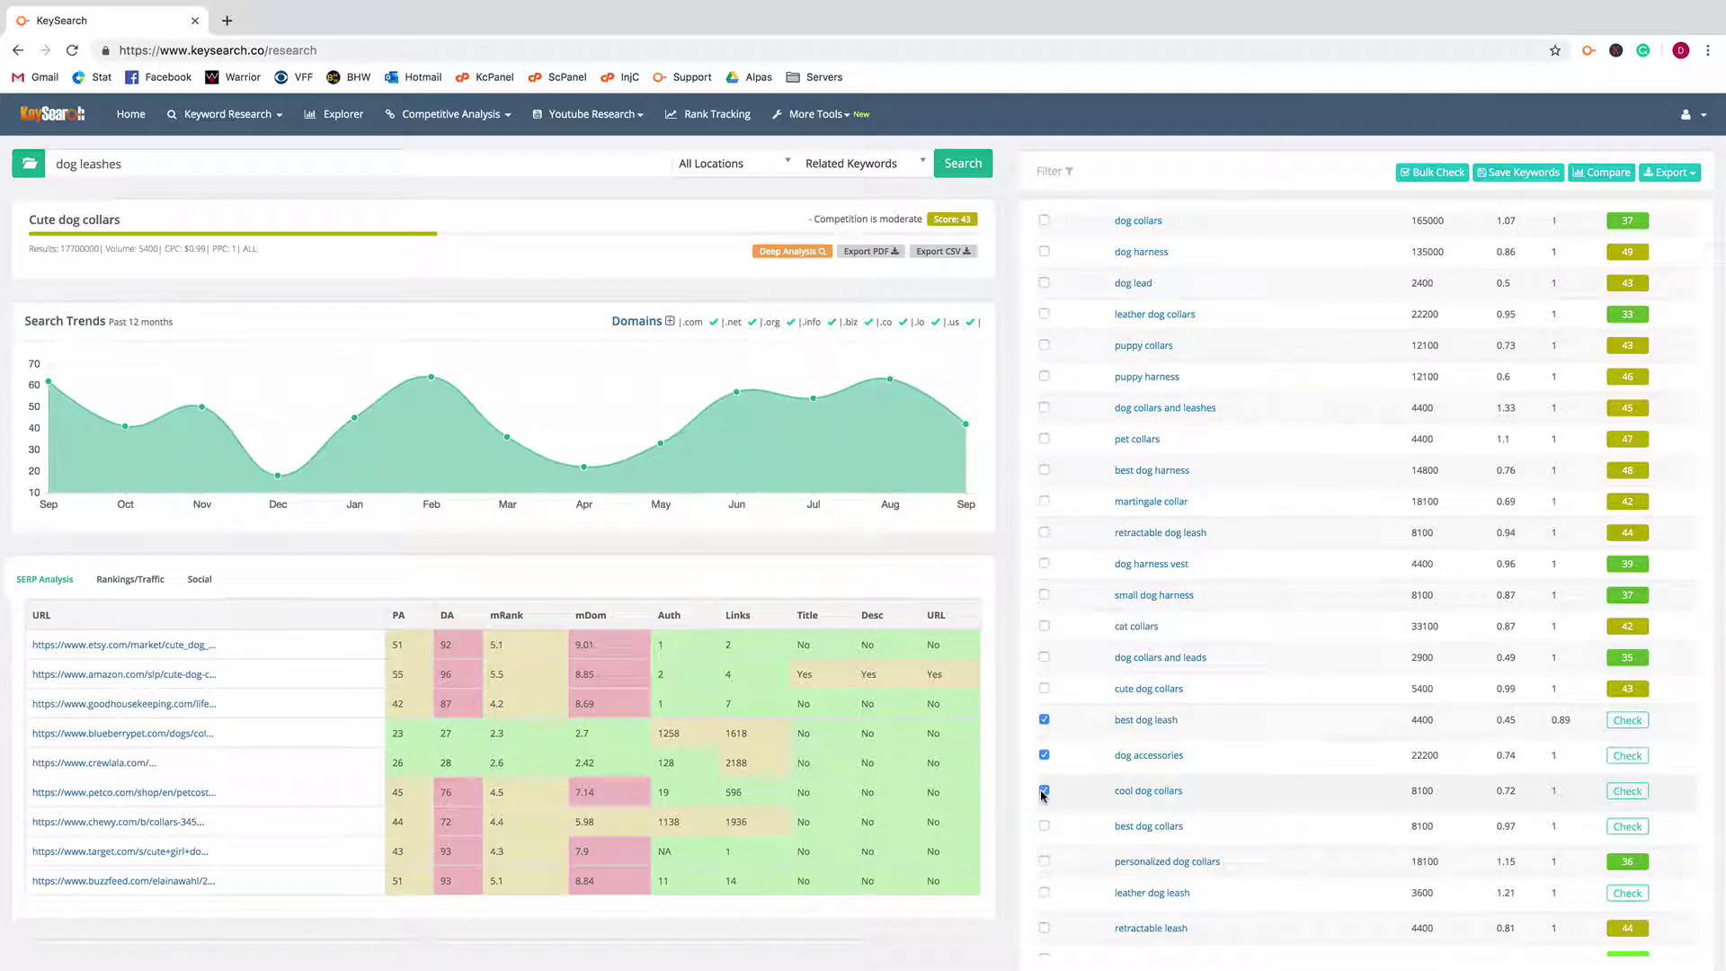
scroll(1259, 539, up, 2)
click(1432, 173)
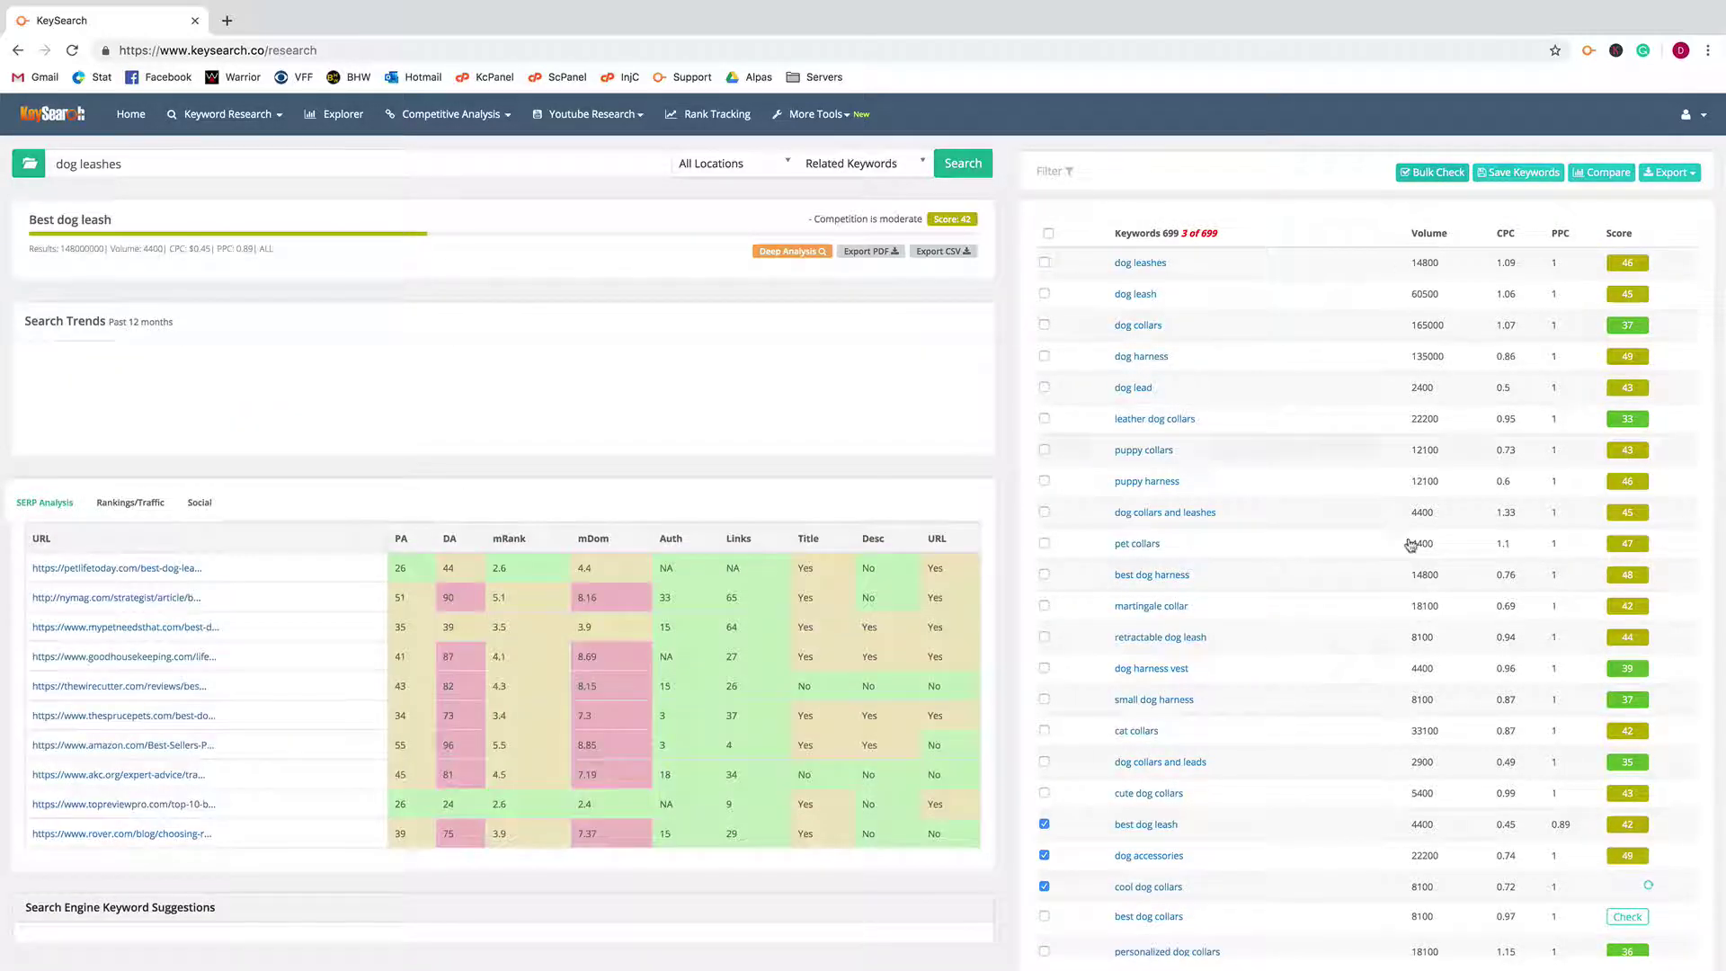
click(1045, 886)
click(1044, 855)
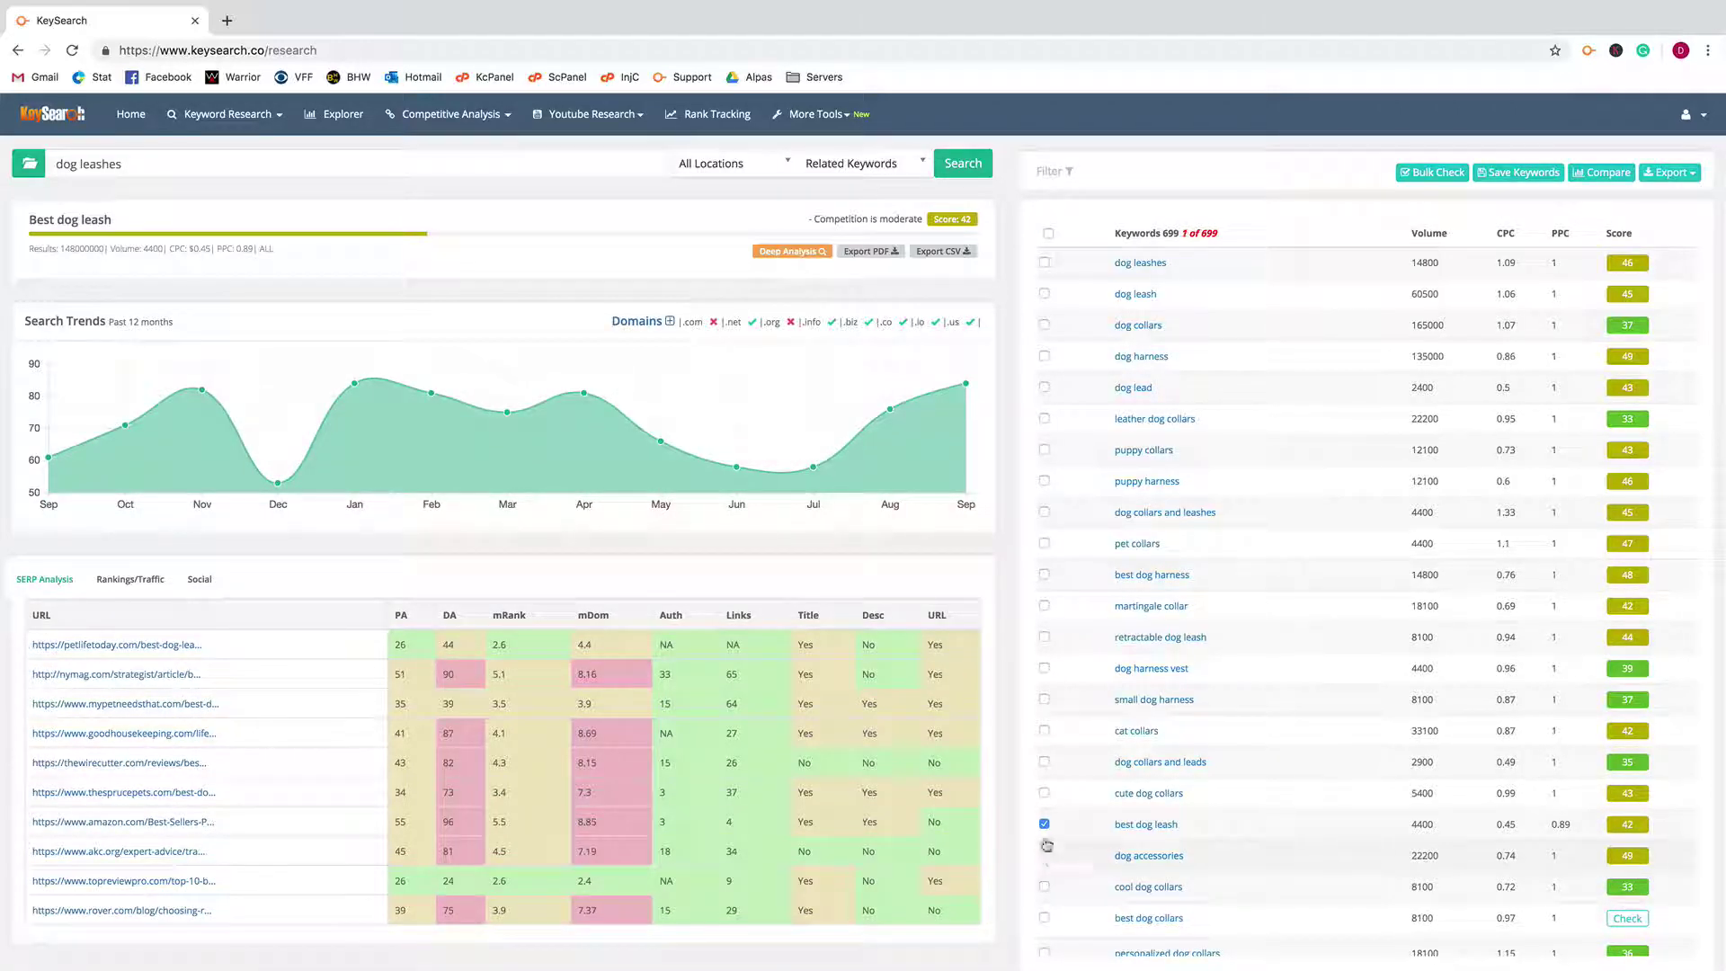
click(1043, 824)
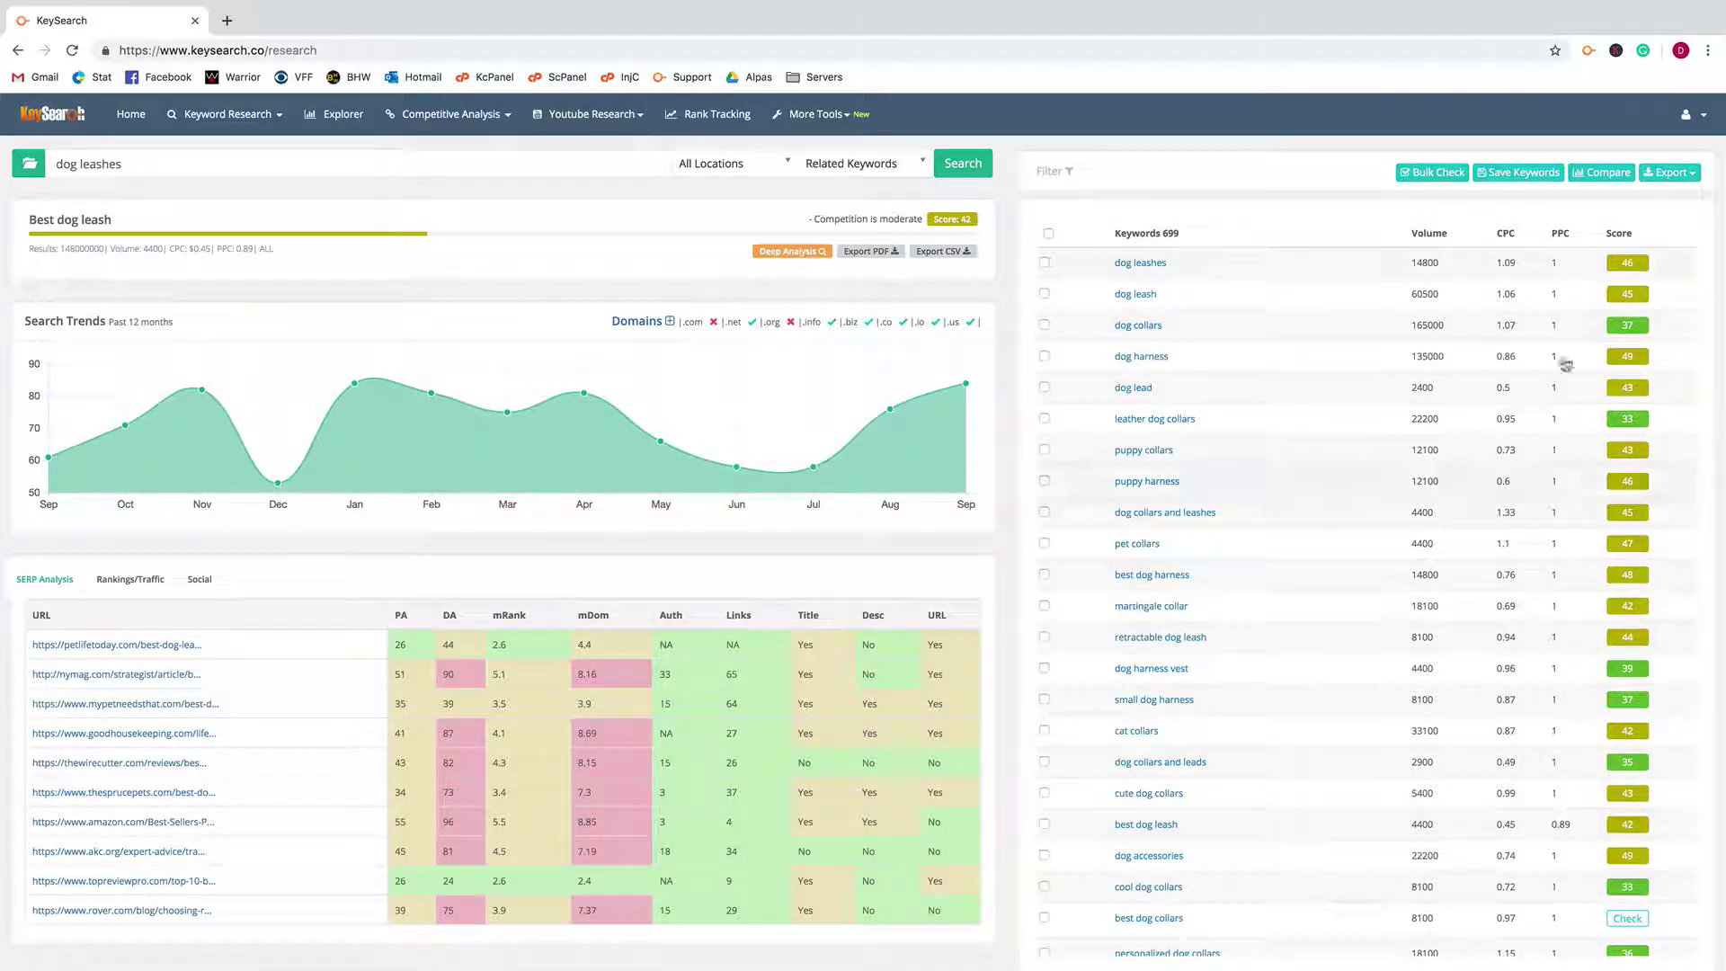
Step: Tick 'dog leashes' and 'dog leash' for comparison
click(1629, 264)
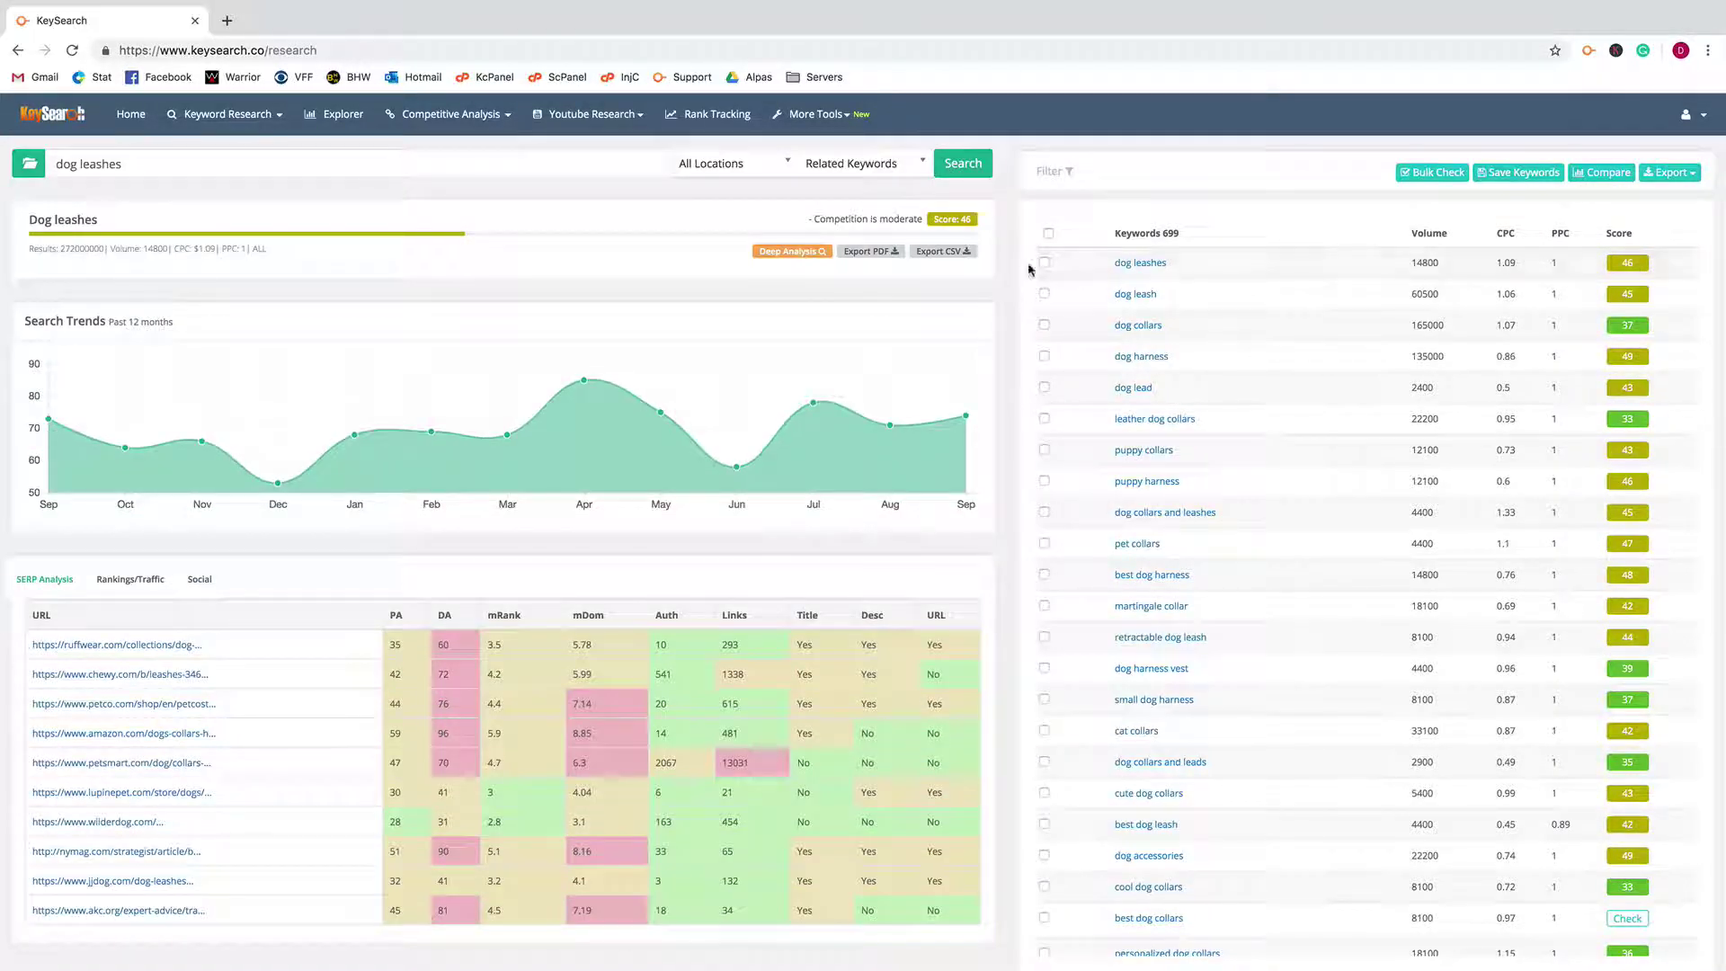
click(1044, 262)
click(1044, 293)
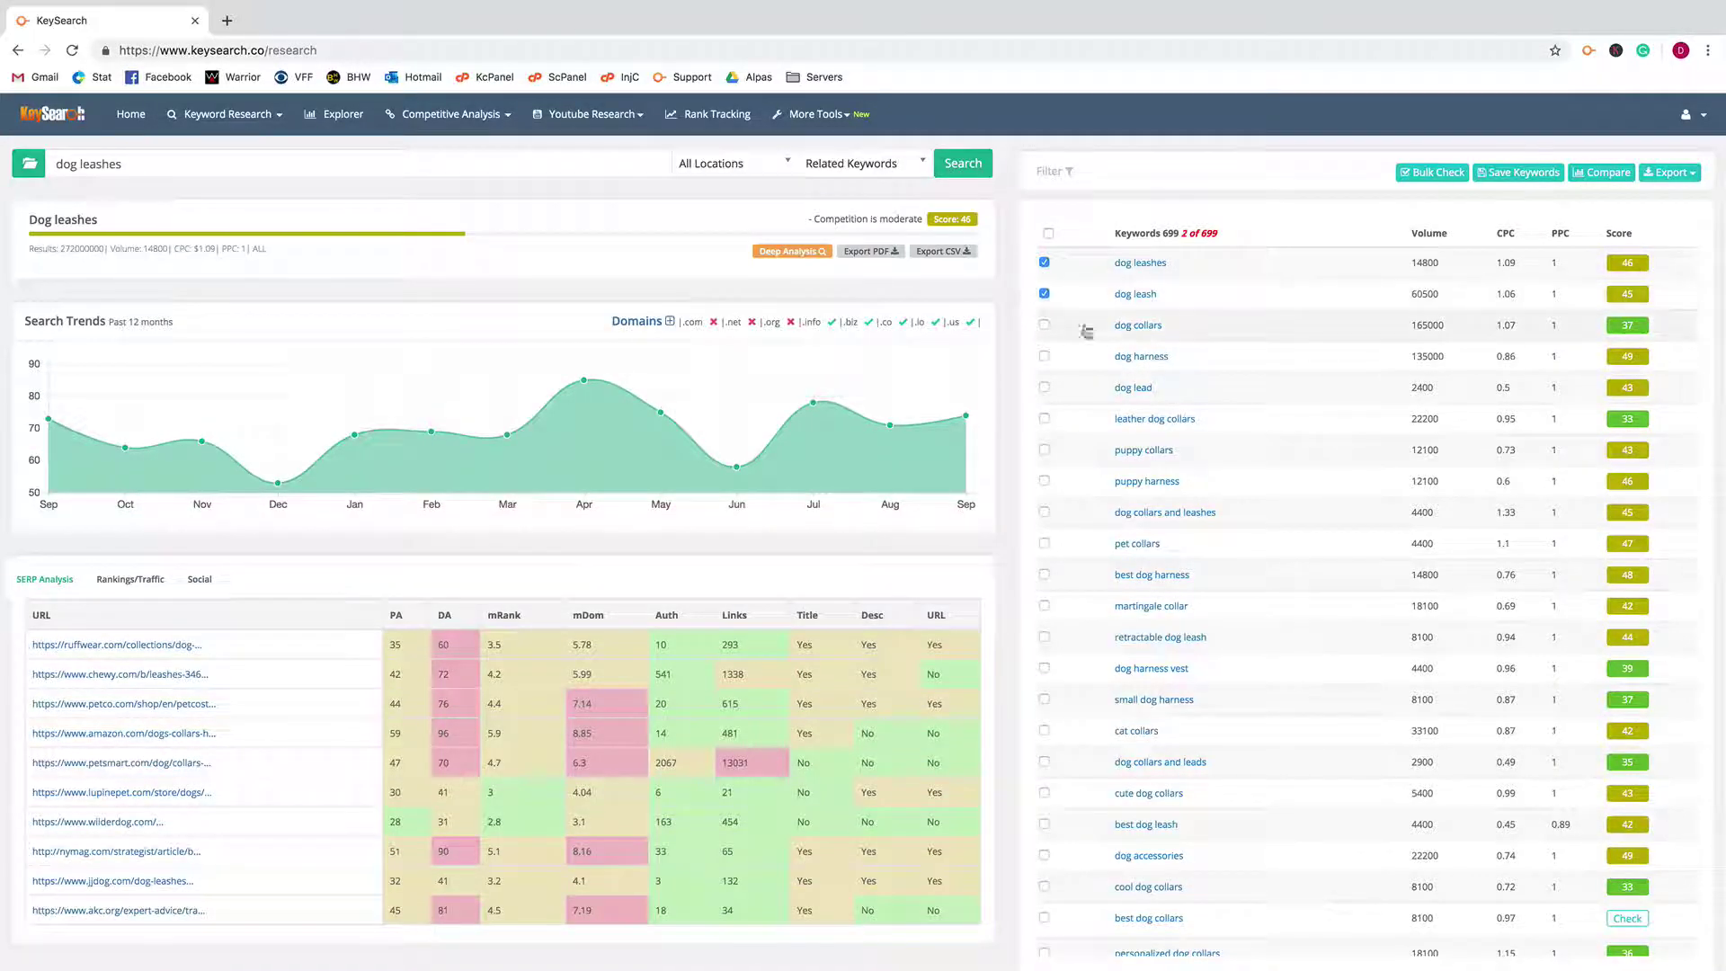
Step: Compare dog leashes (score 46) with dog leash (score 45), then close the comparison
click(1608, 173)
scroll(844, 294, down, 6)
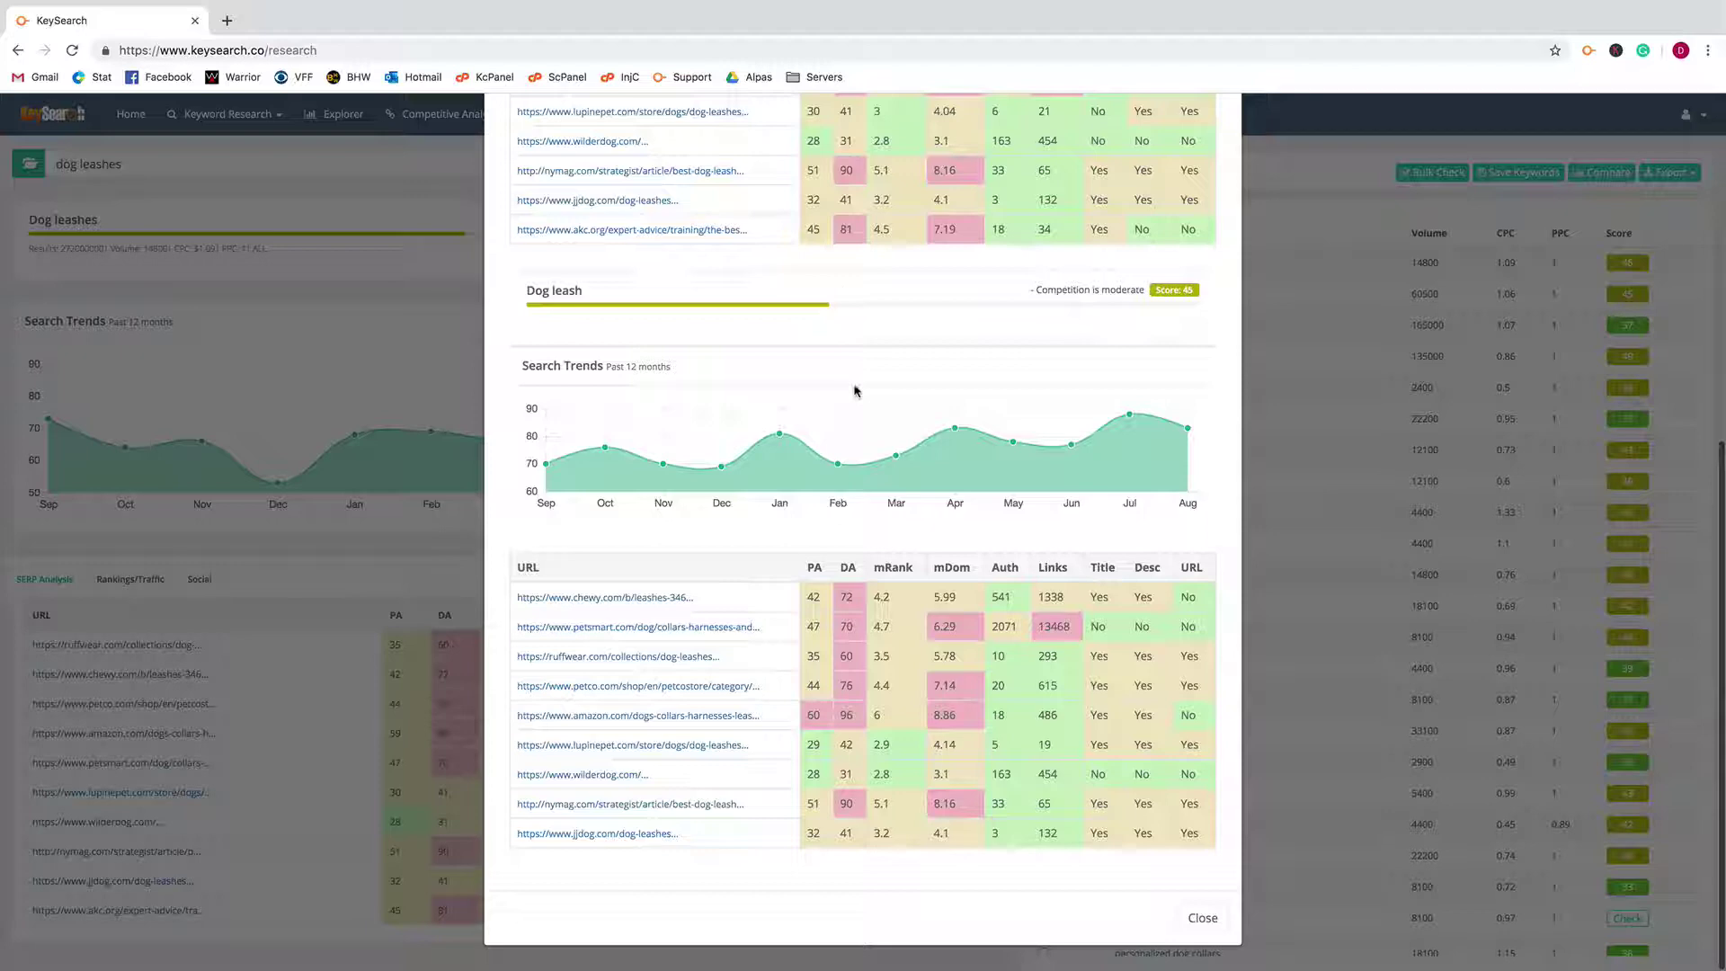
scroll(855, 388, up, 6)
scroll(855, 389, down, 6)
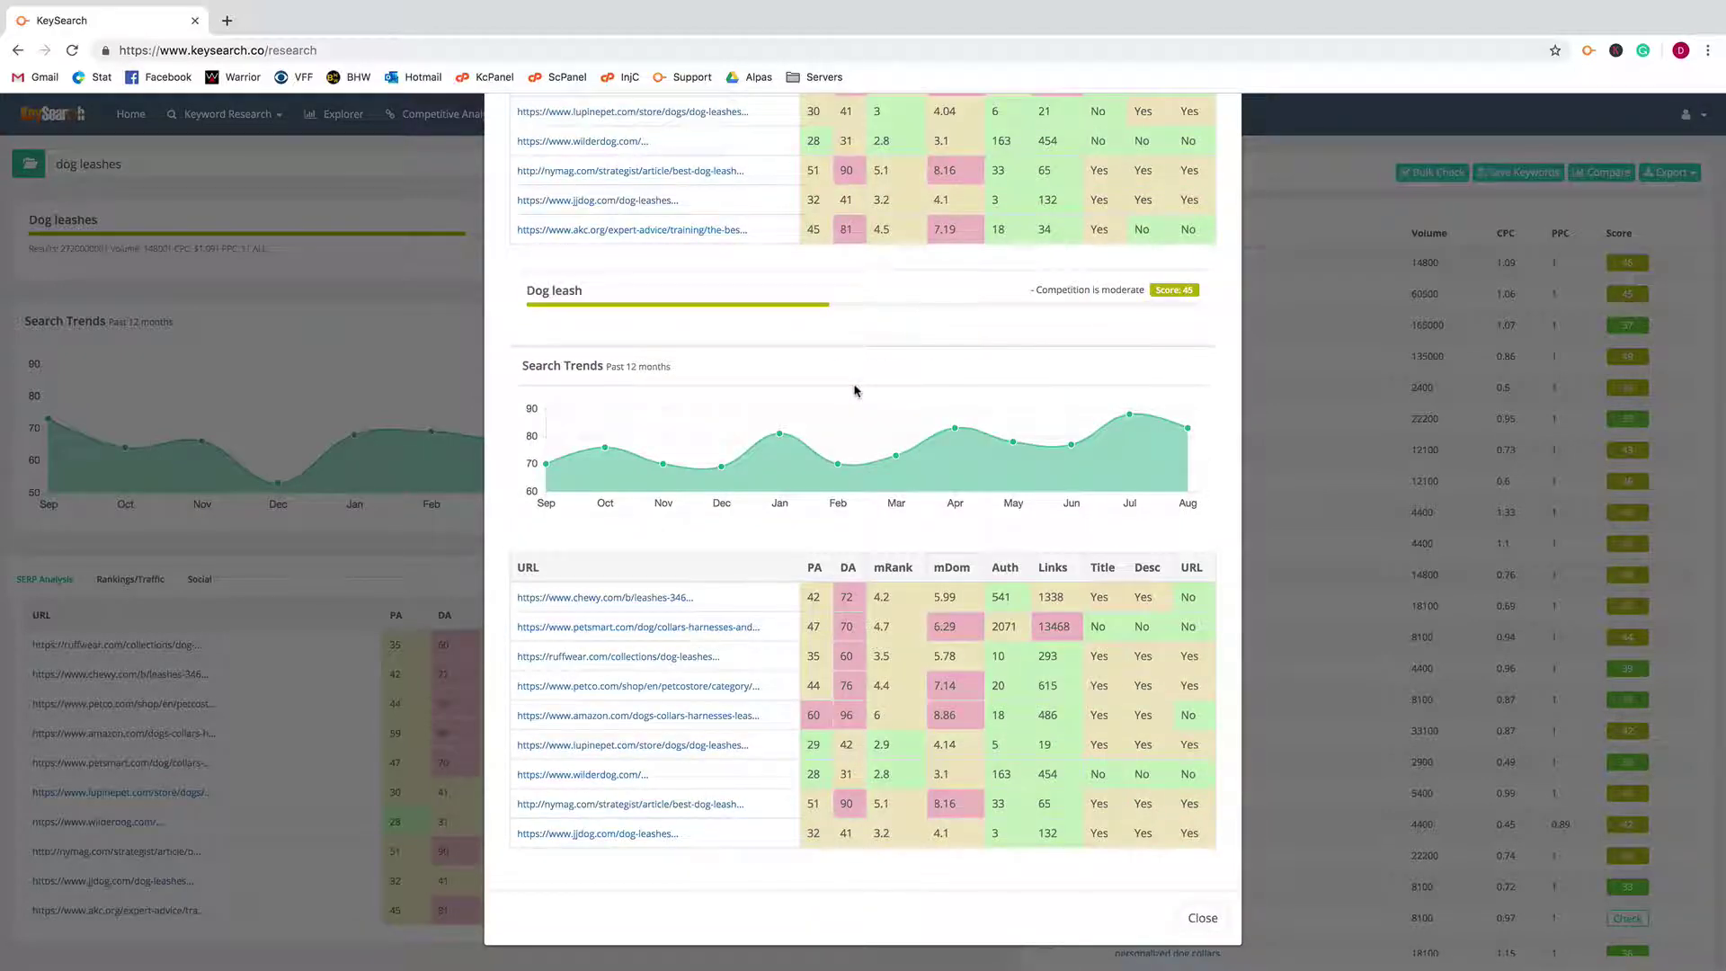
scroll(892, 444, up, 2)
scroll(891, 444, up, 5)
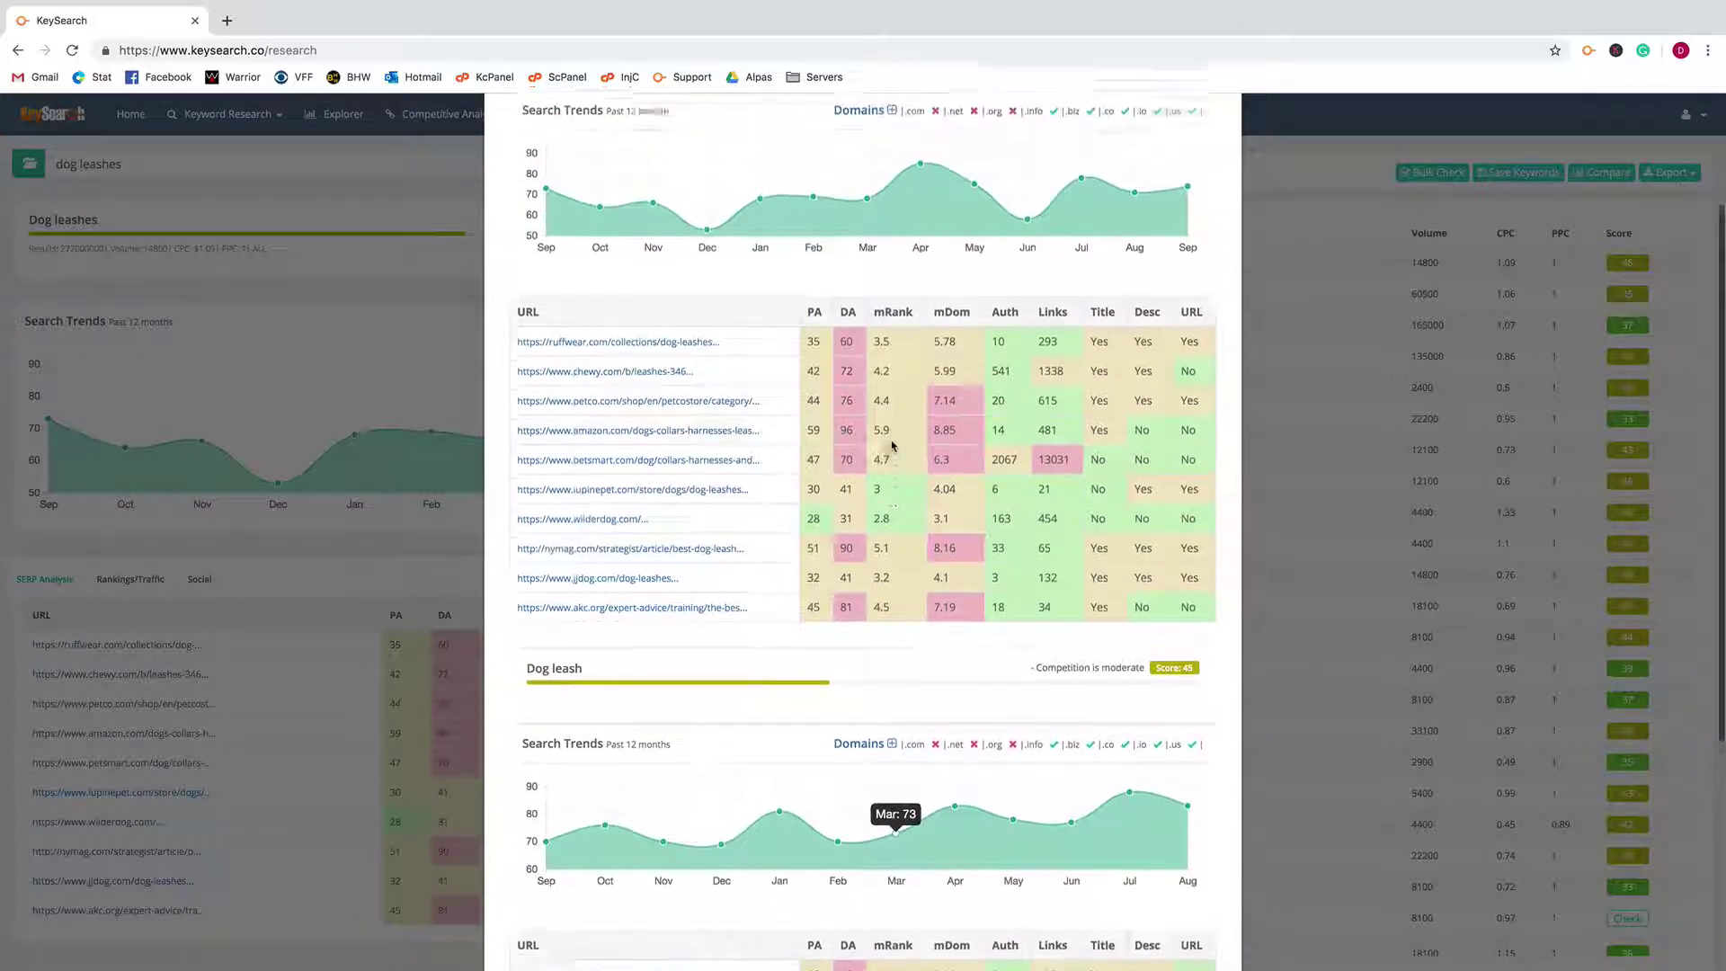
scroll(892, 444, down, 3)
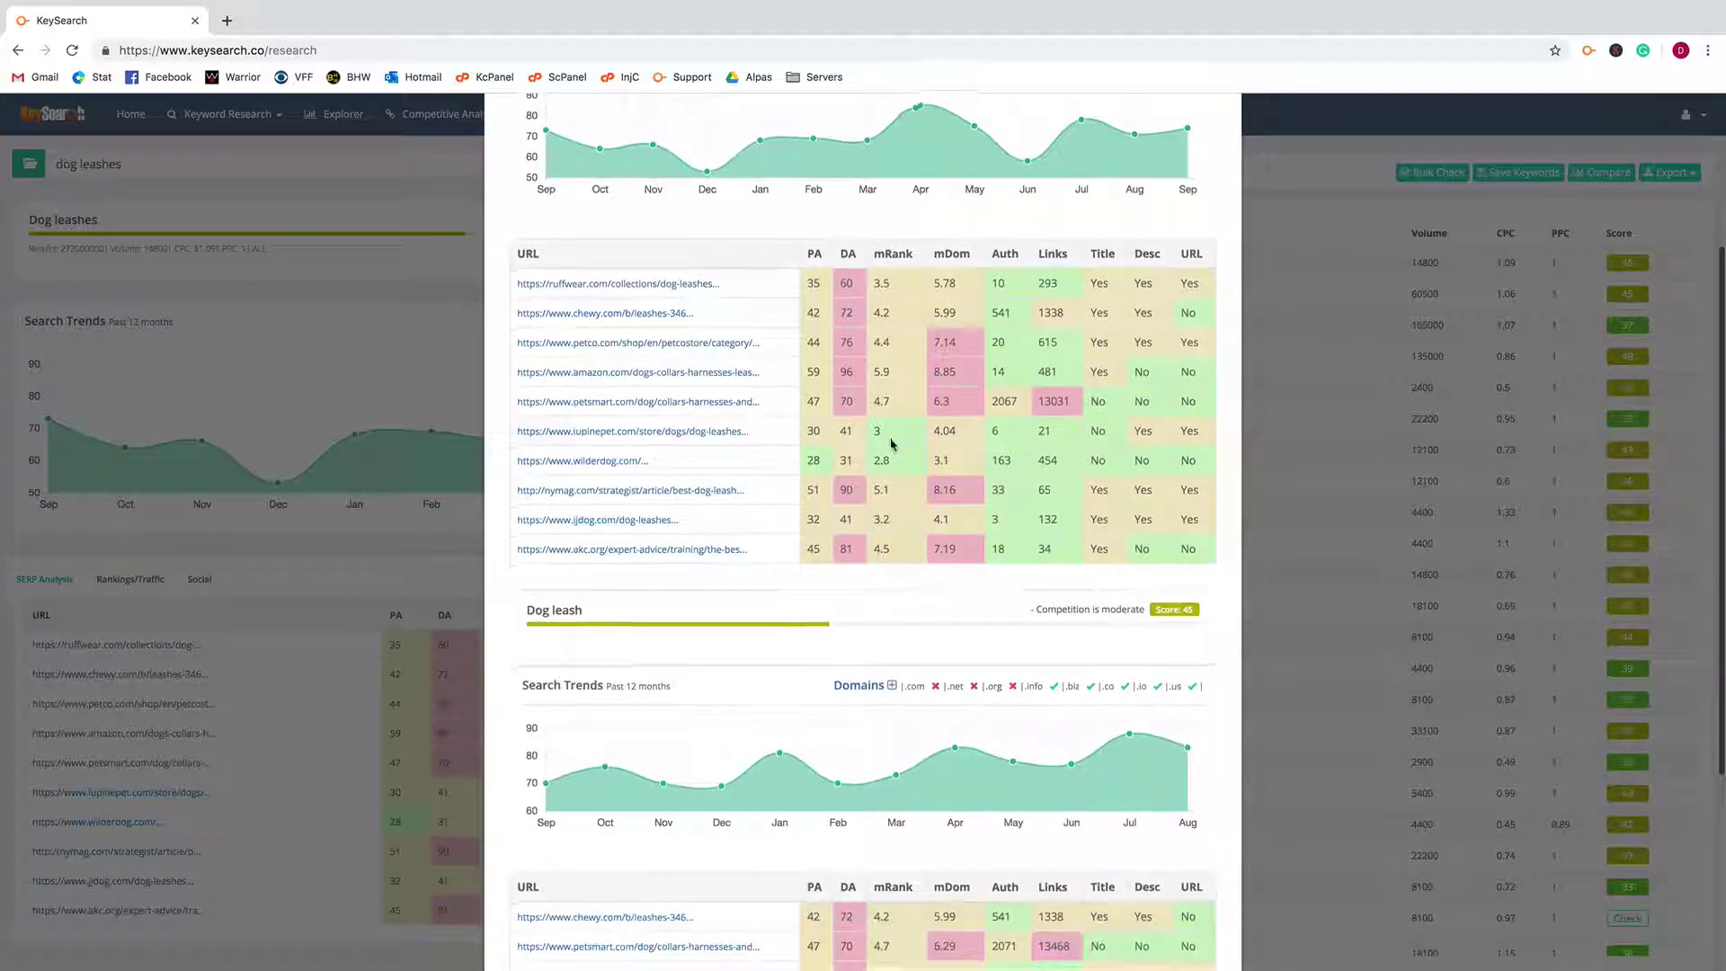
scroll(892, 444, up, 2)
scroll(892, 444, up, 2)
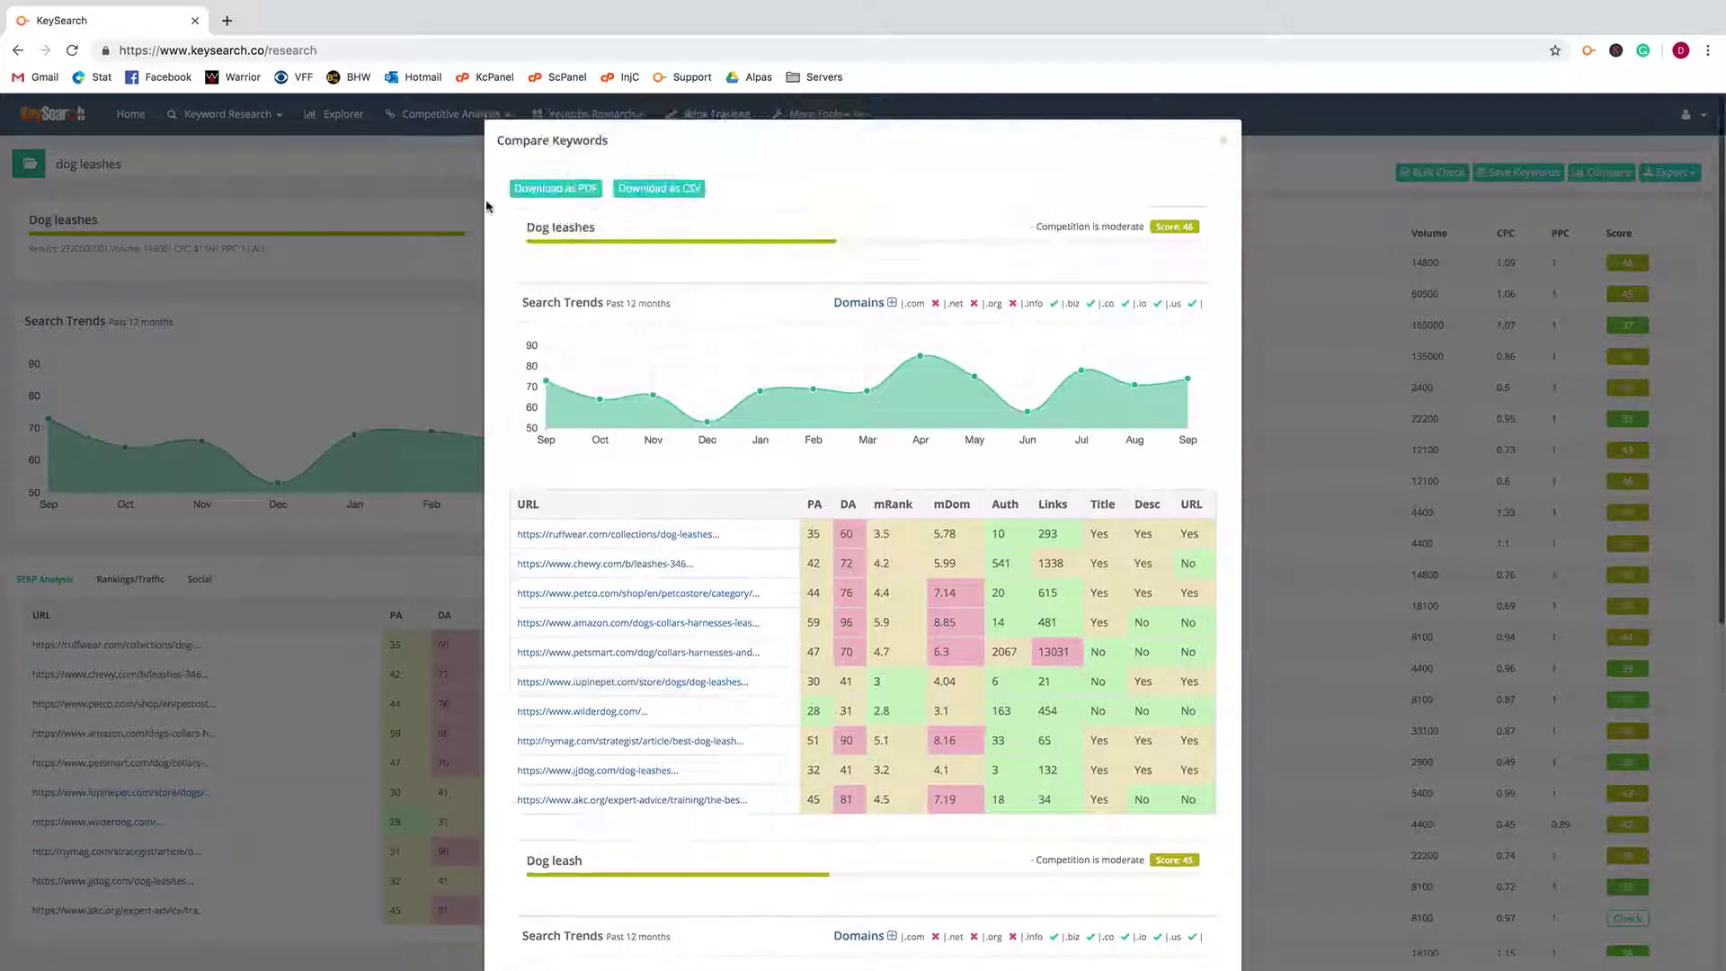
click(1221, 137)
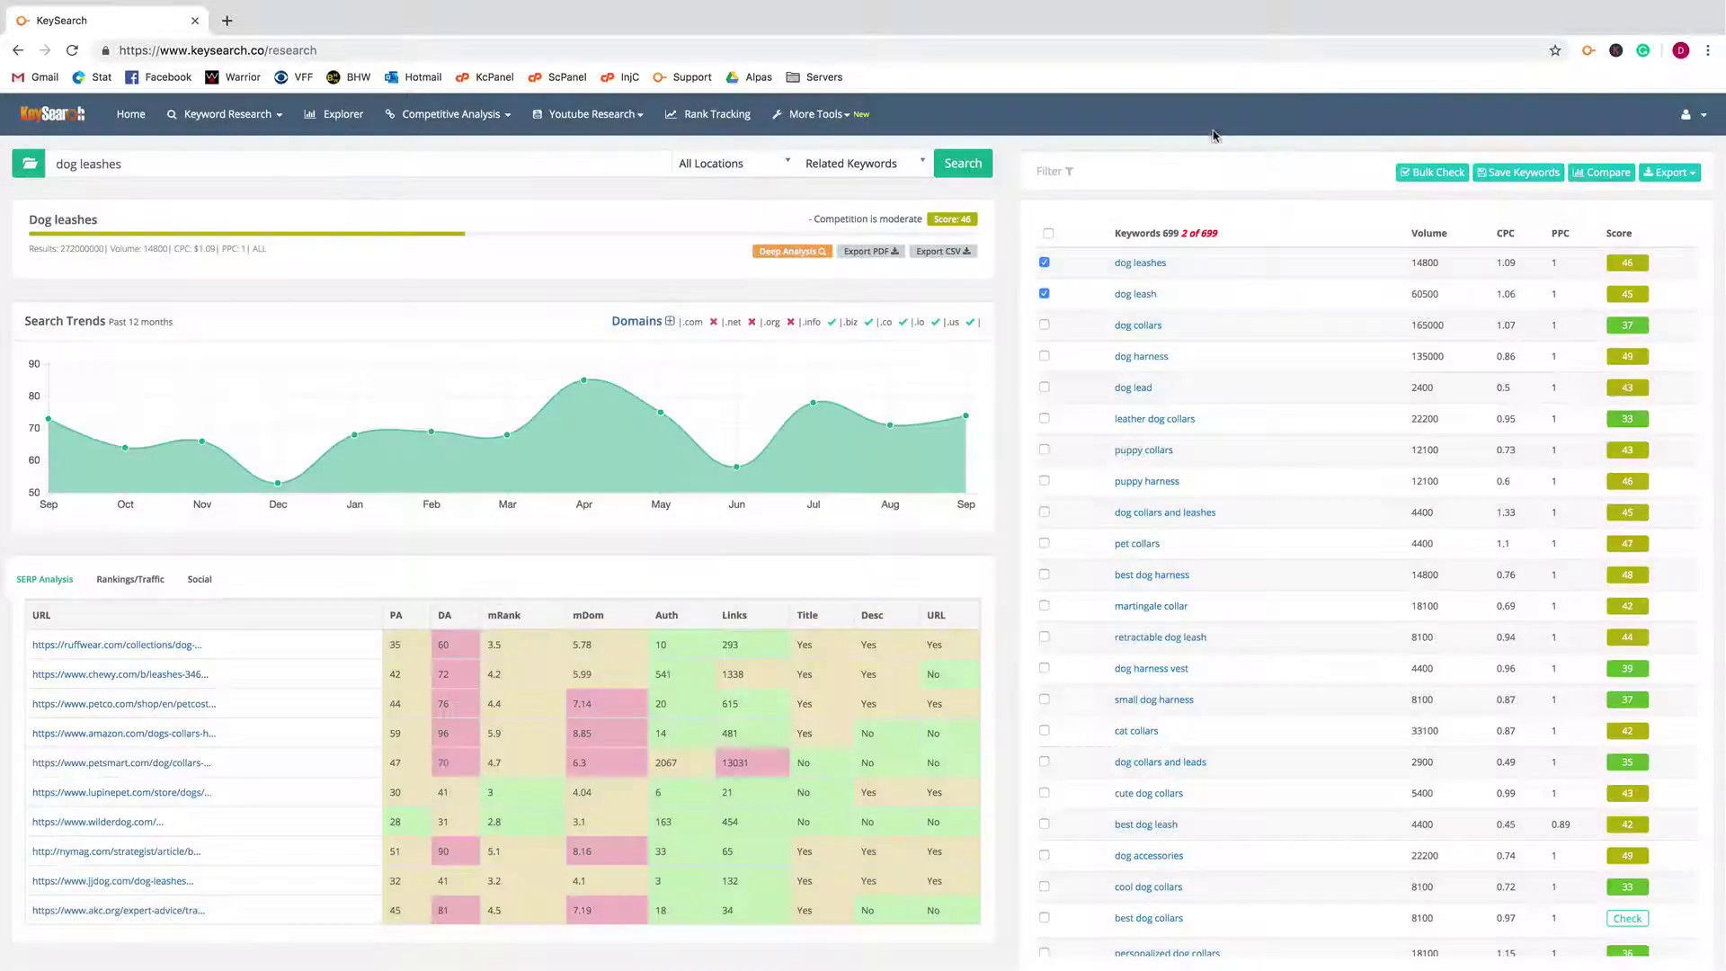
Step: Start saving the checked keywords to a new list named 'demo list', then close the dialog
click(1490, 175)
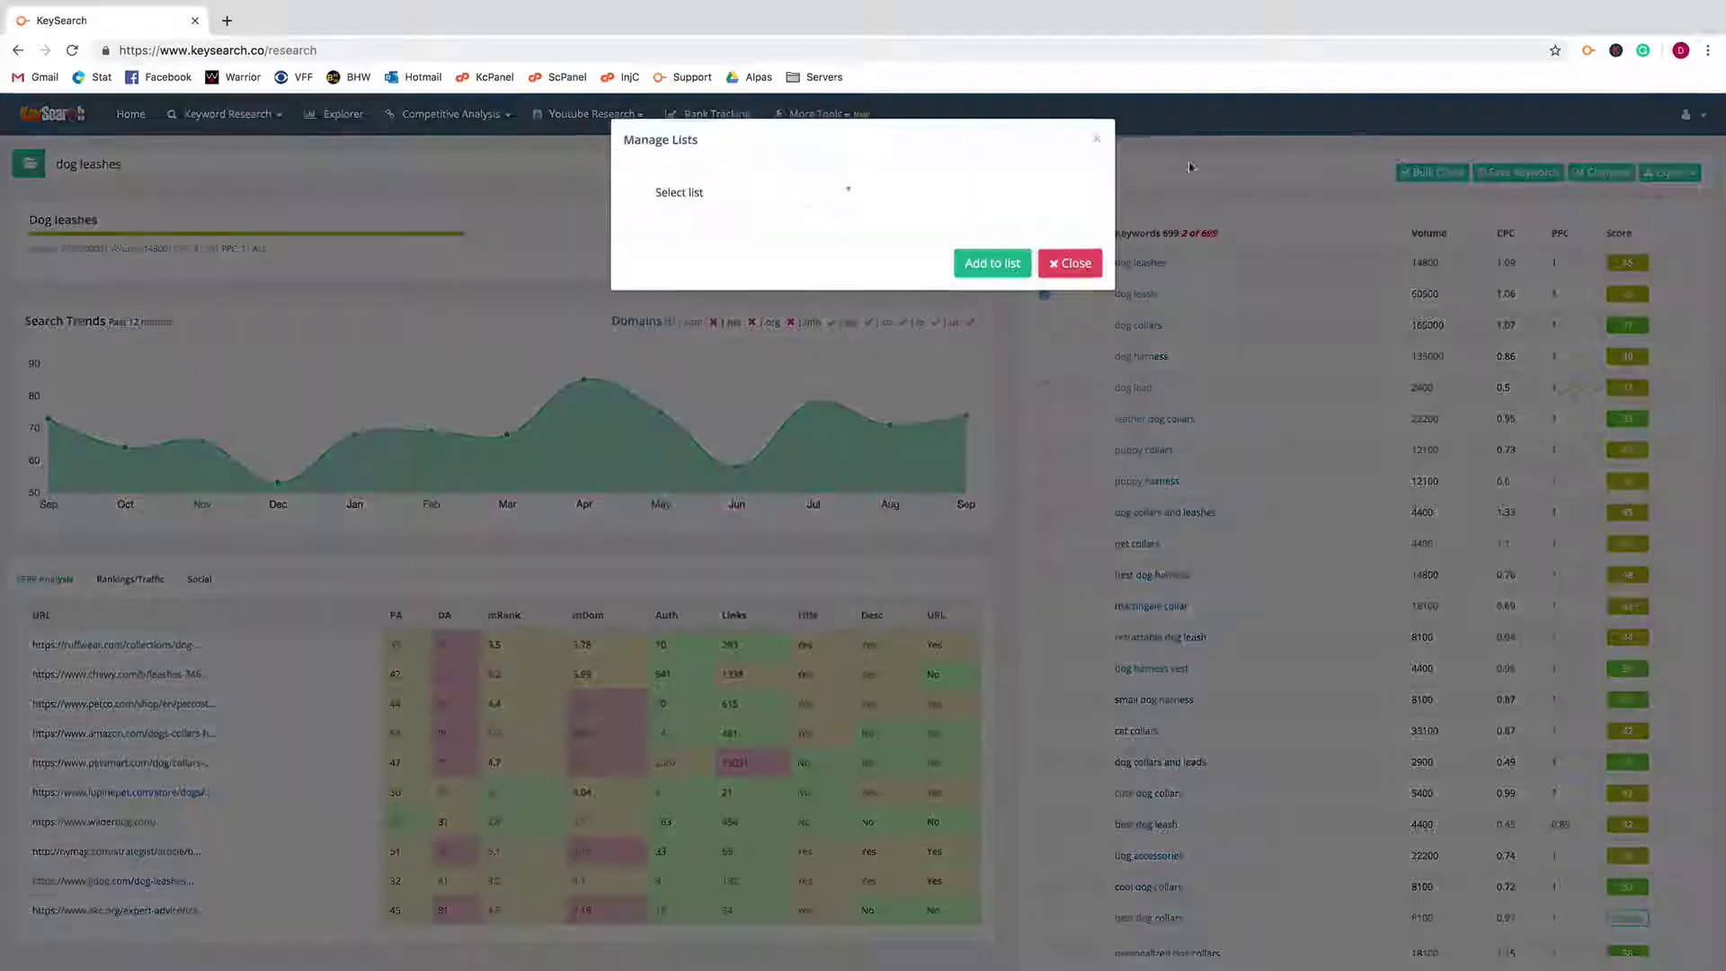
click(816, 194)
scroll(786, 285, down, 3)
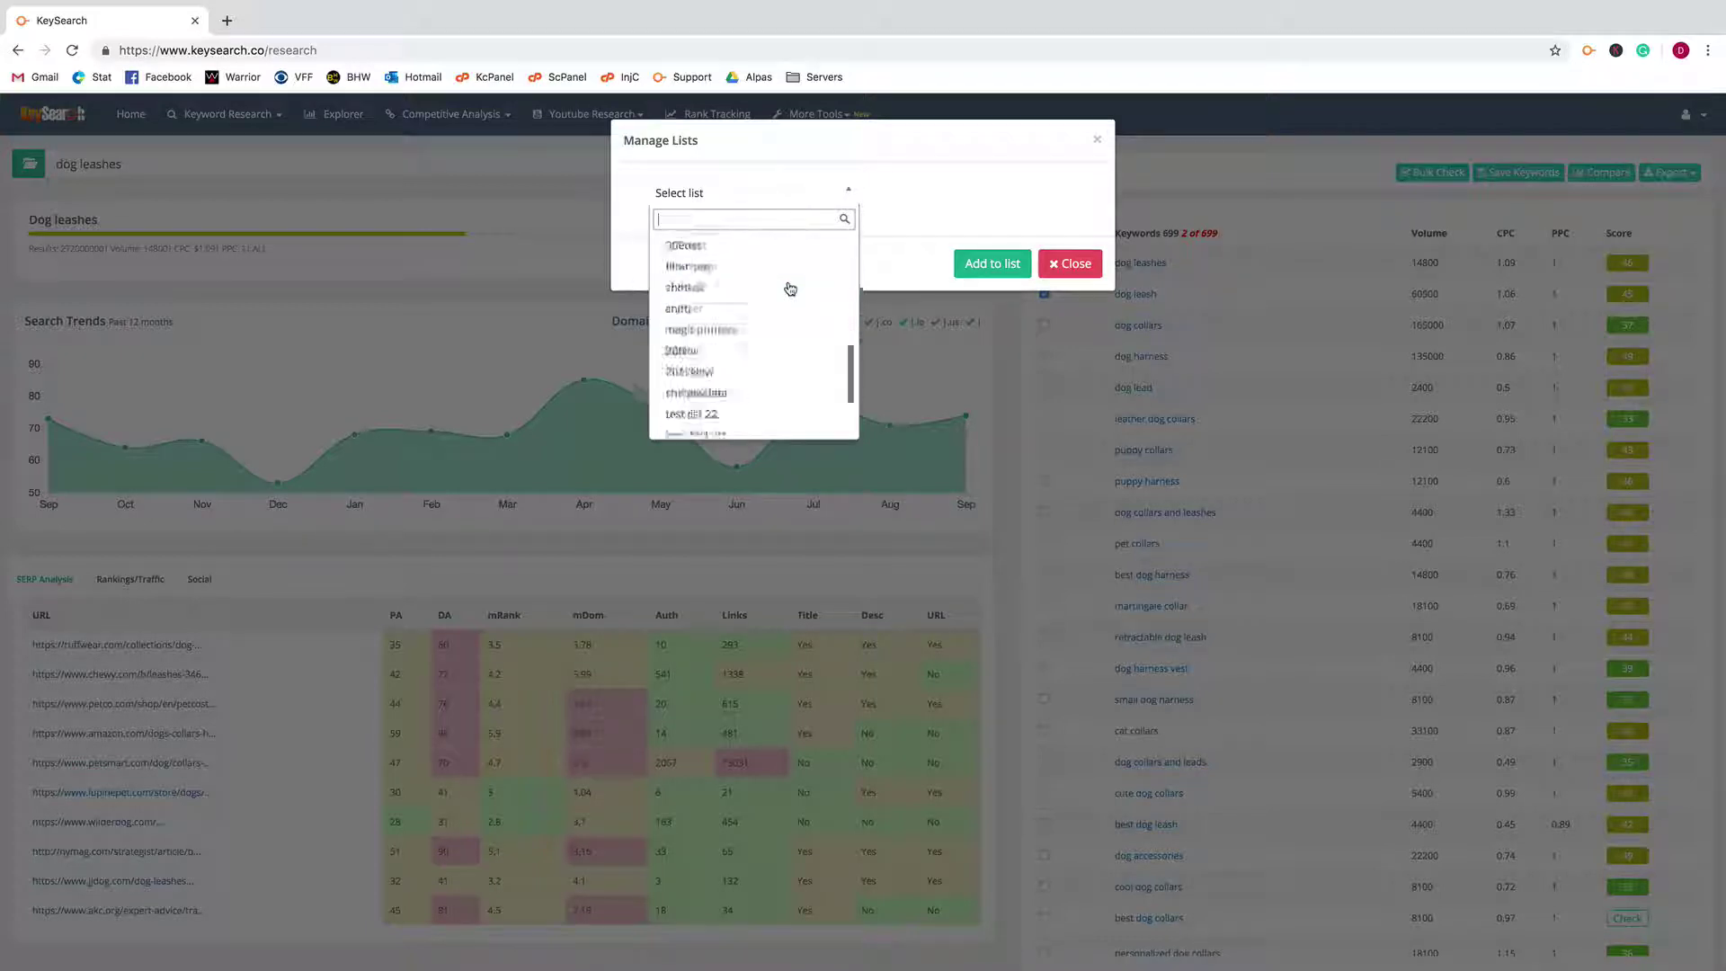
scroll(791, 289, up, 3)
click(791, 274)
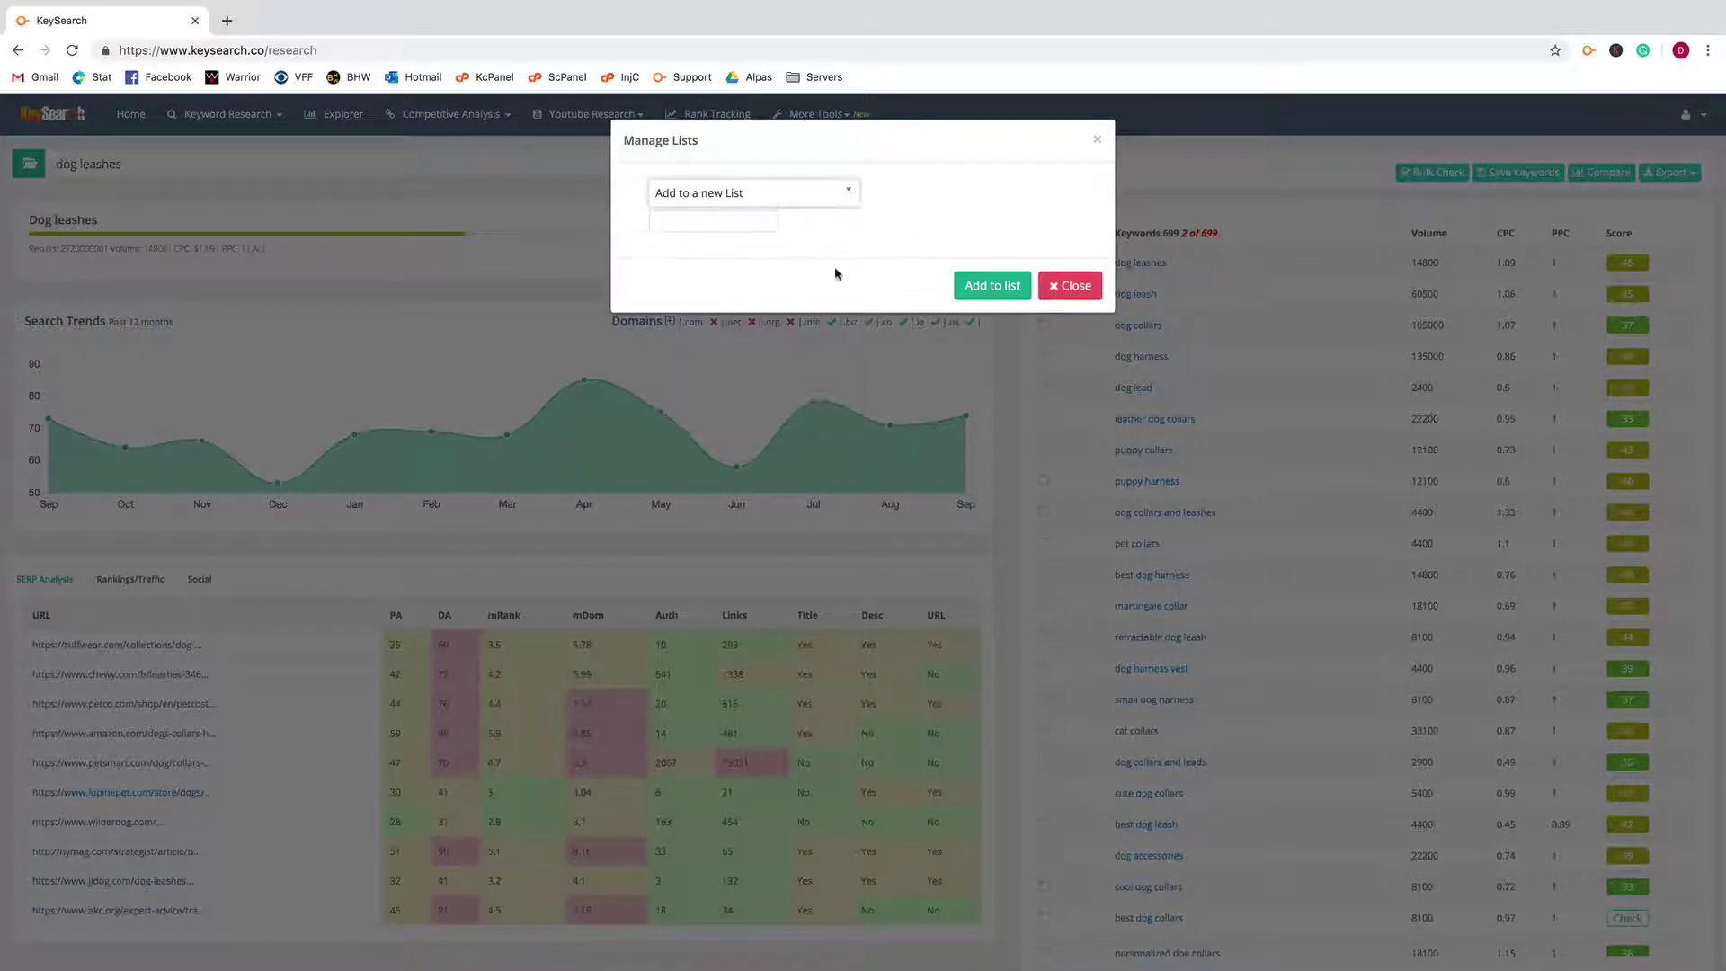
click(752, 215)
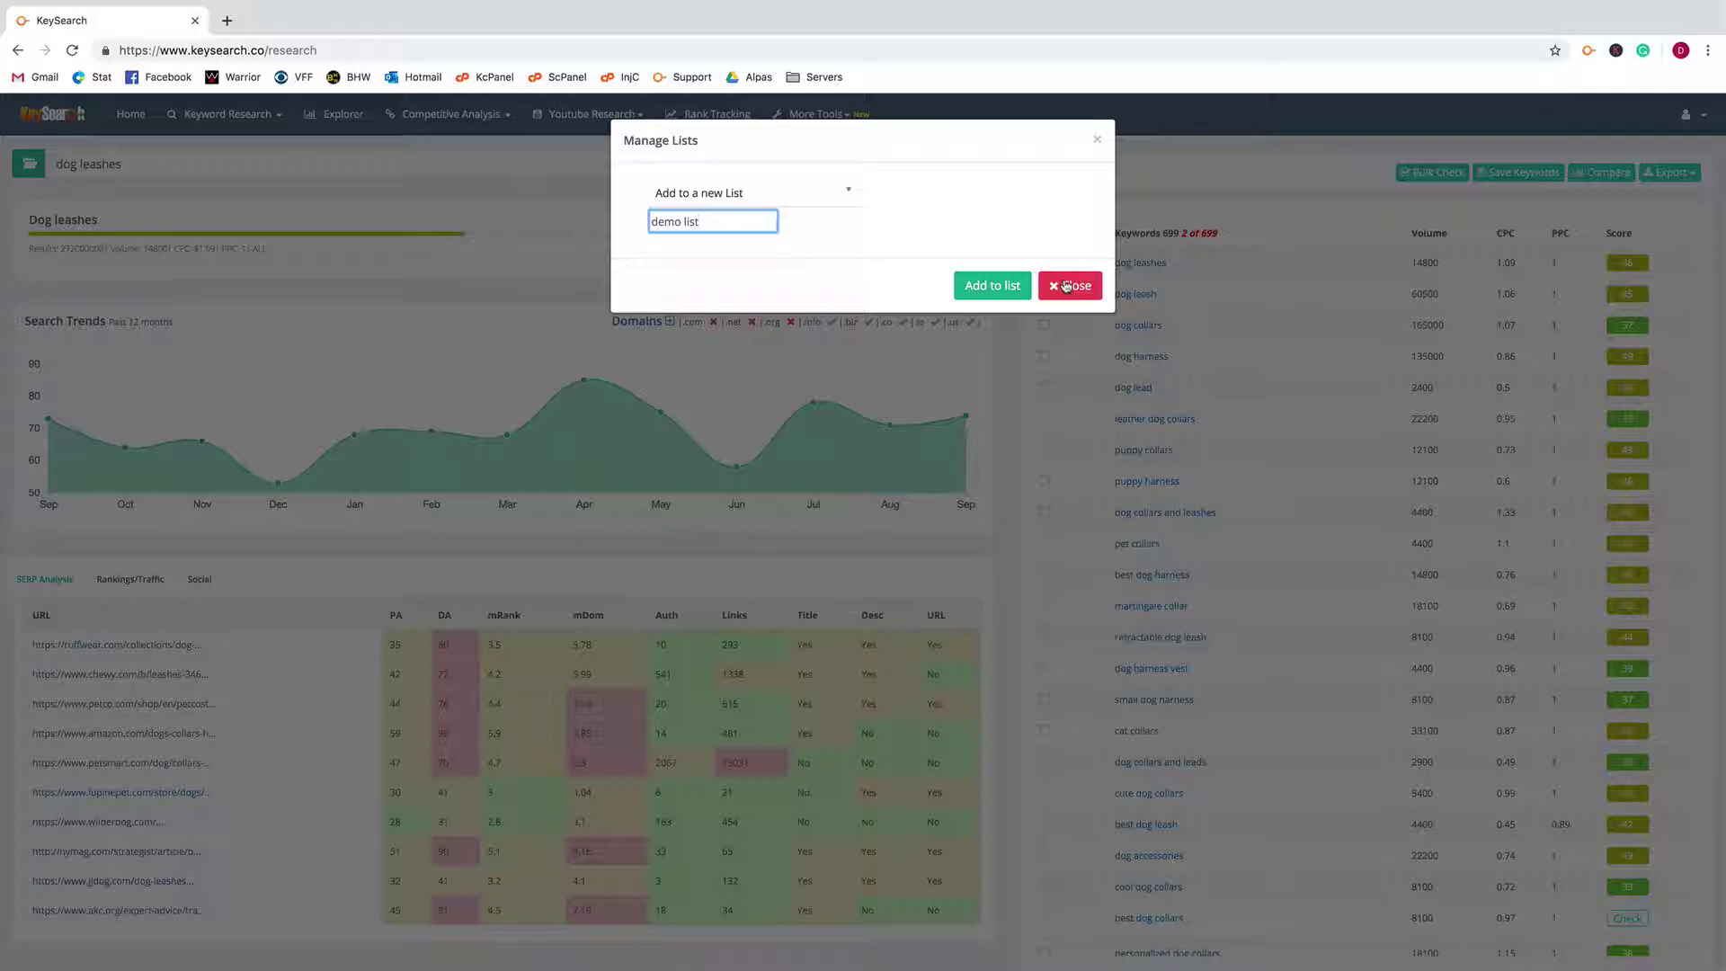
click(1067, 286)
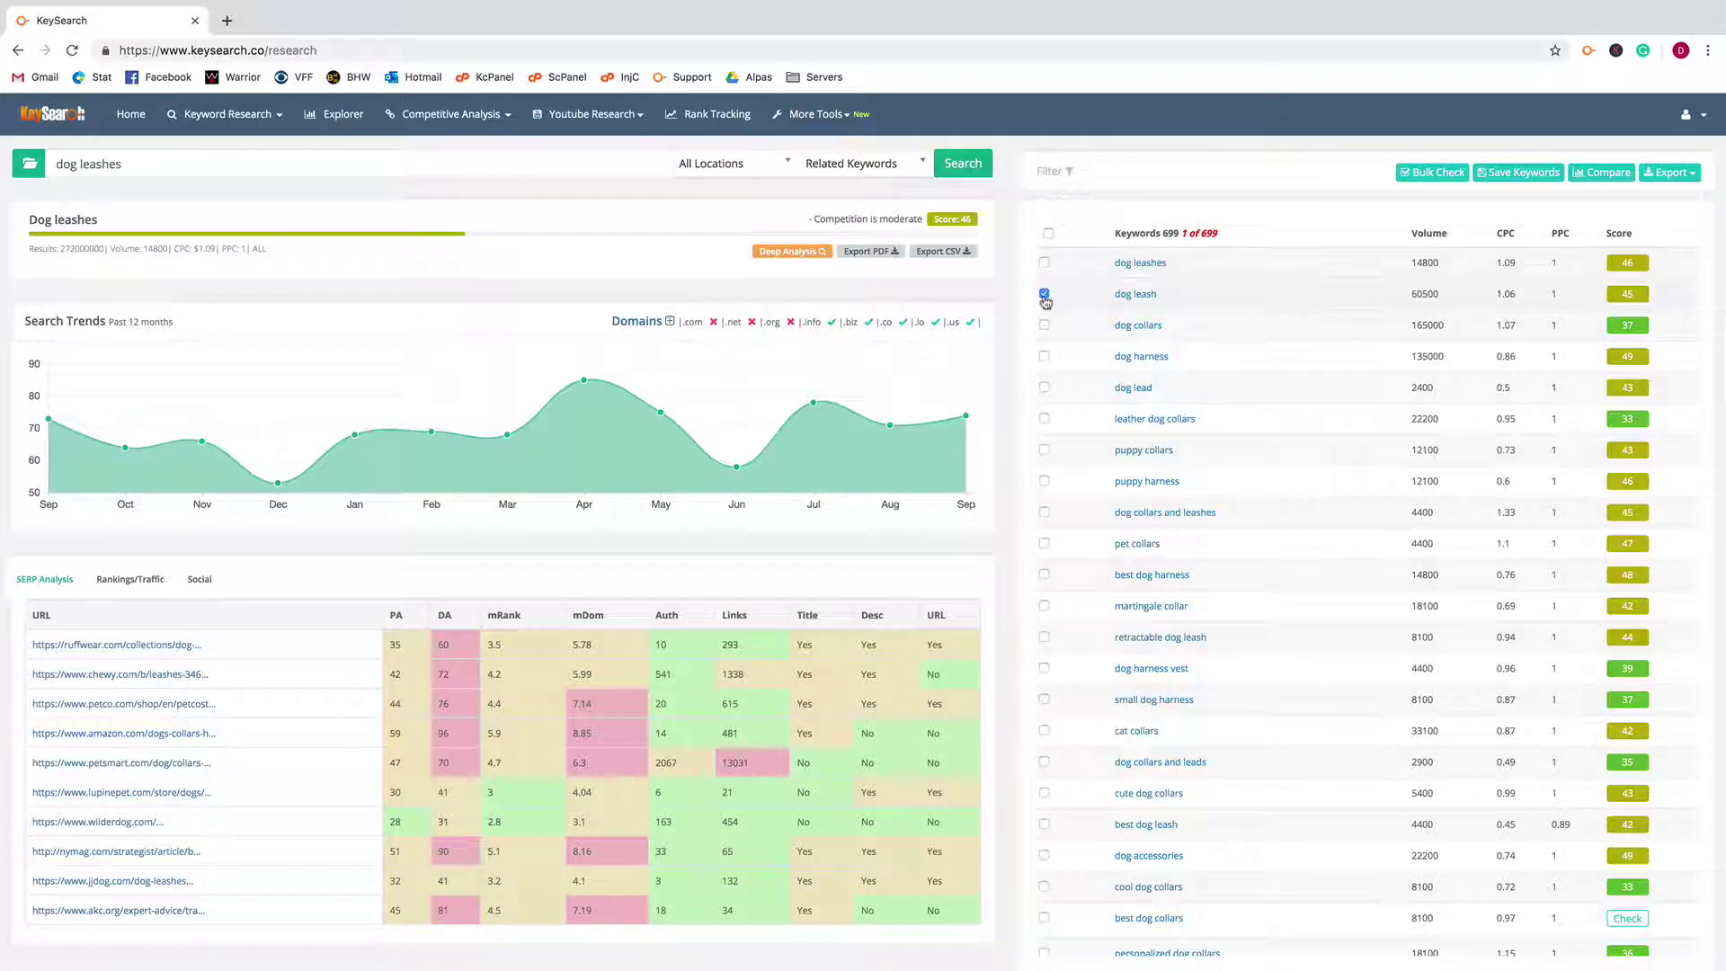
click(1661, 175)
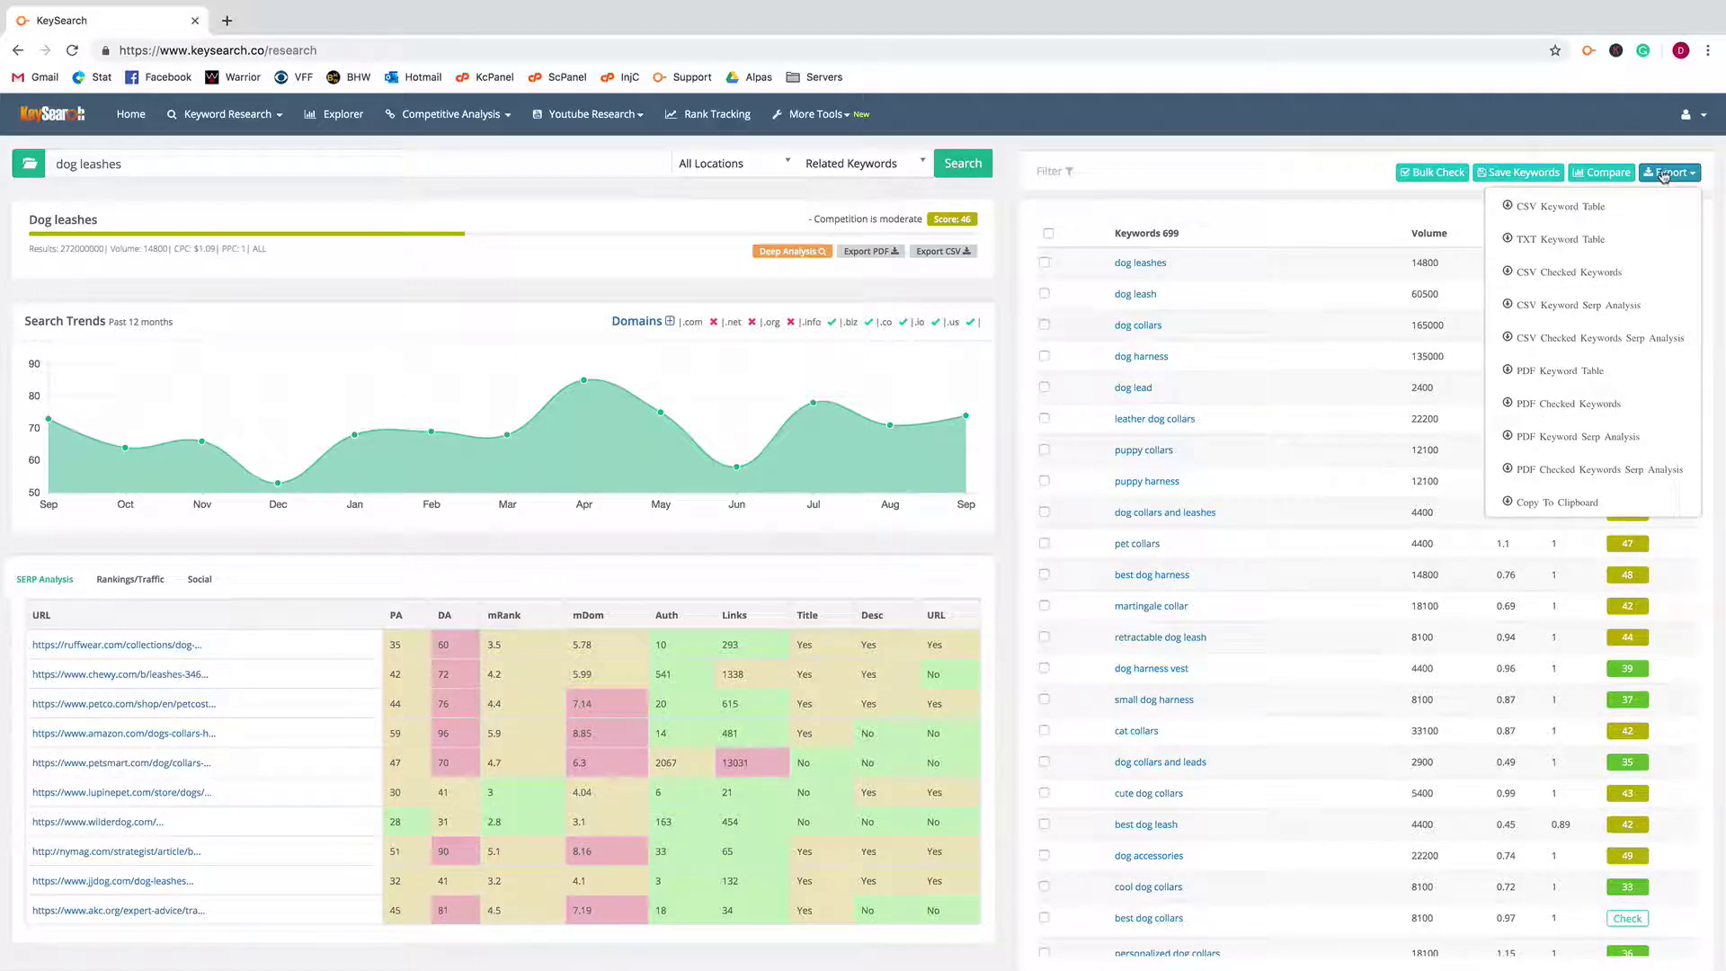
click(1664, 173)
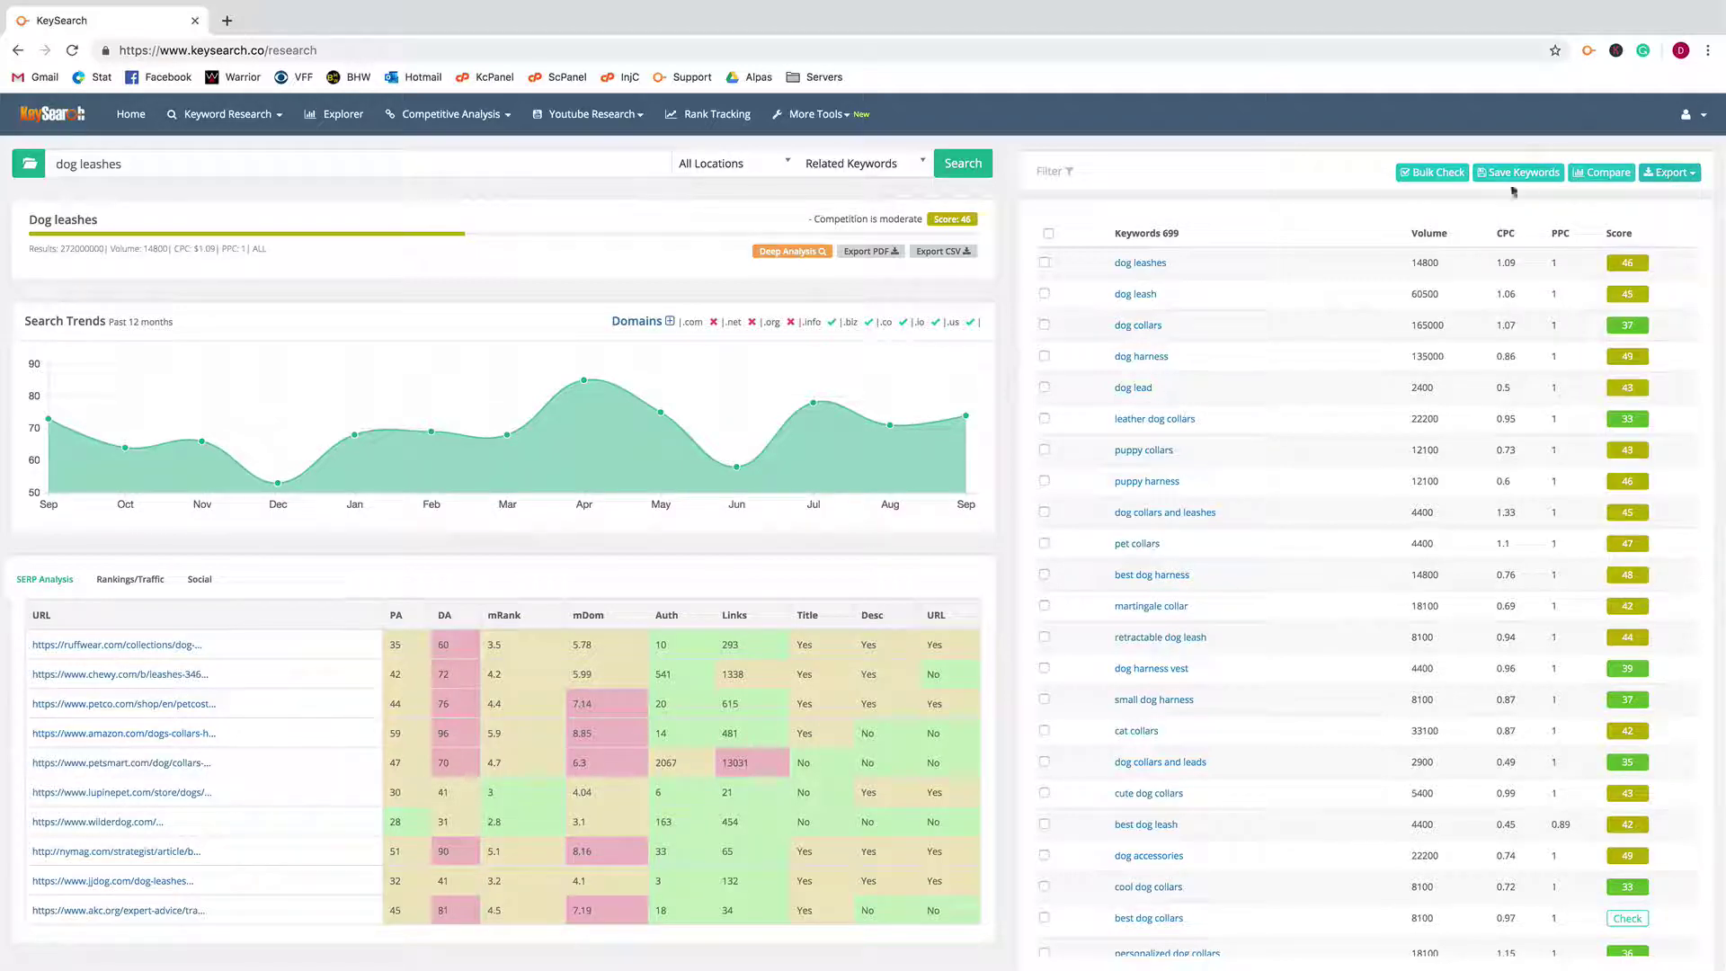
scroll(1184, 303, down, 5)
scroll(1185, 302, up, 3)
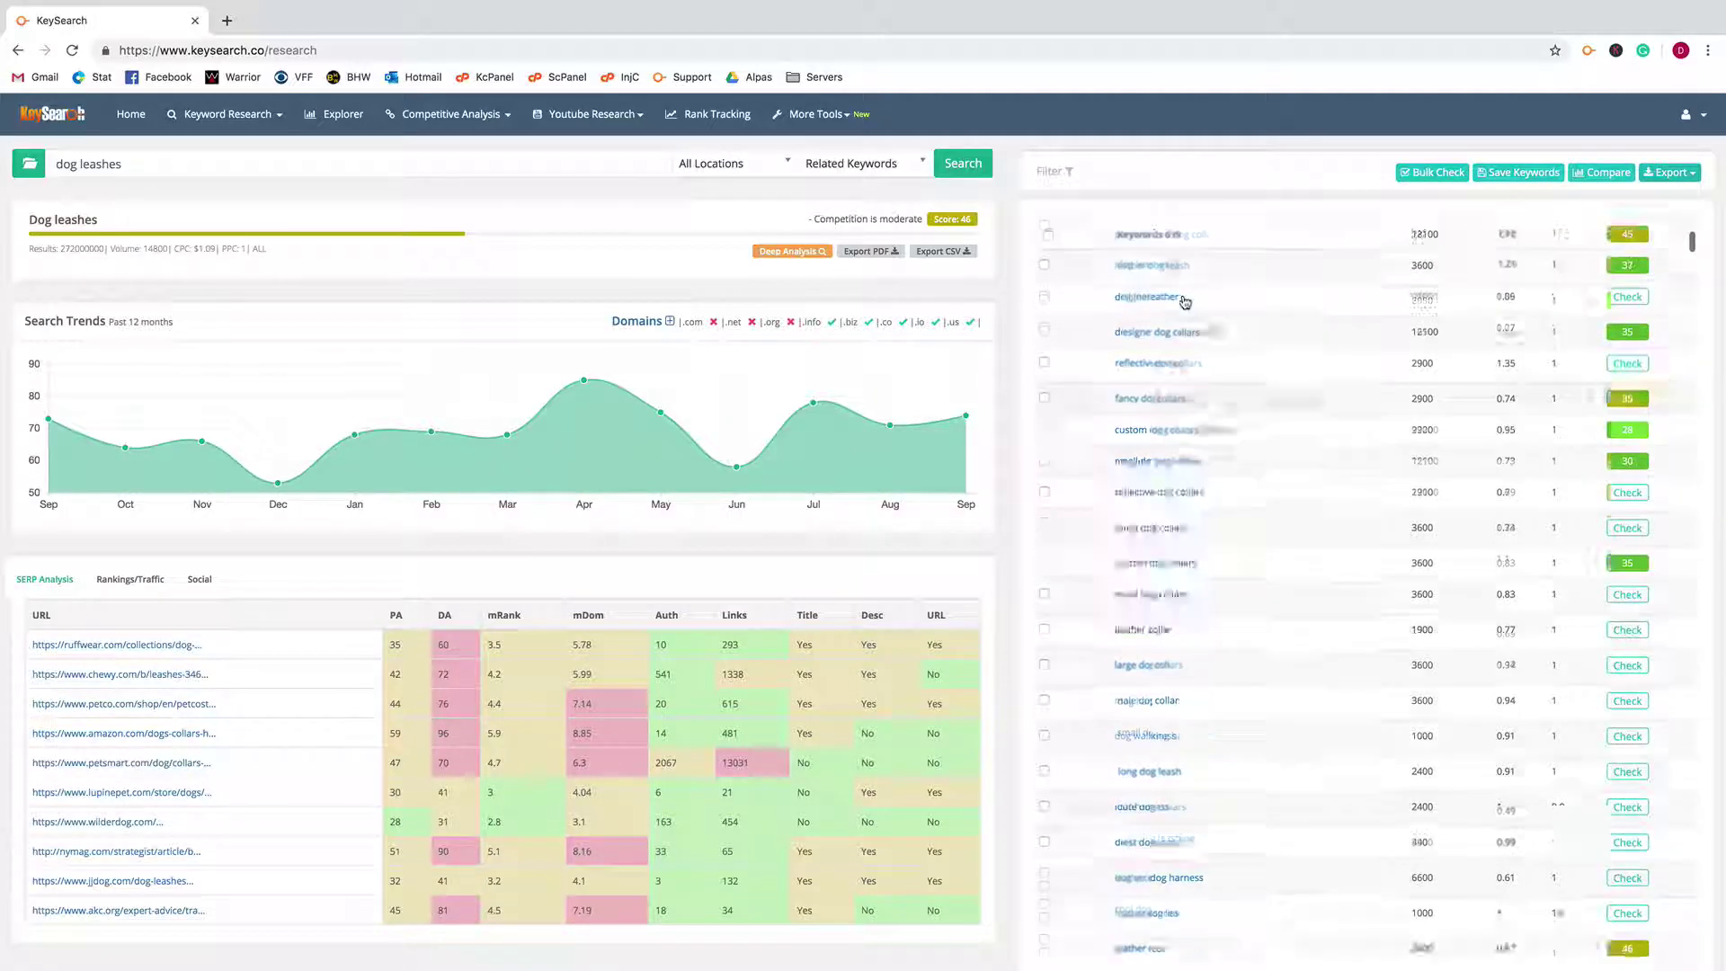
click(1054, 171)
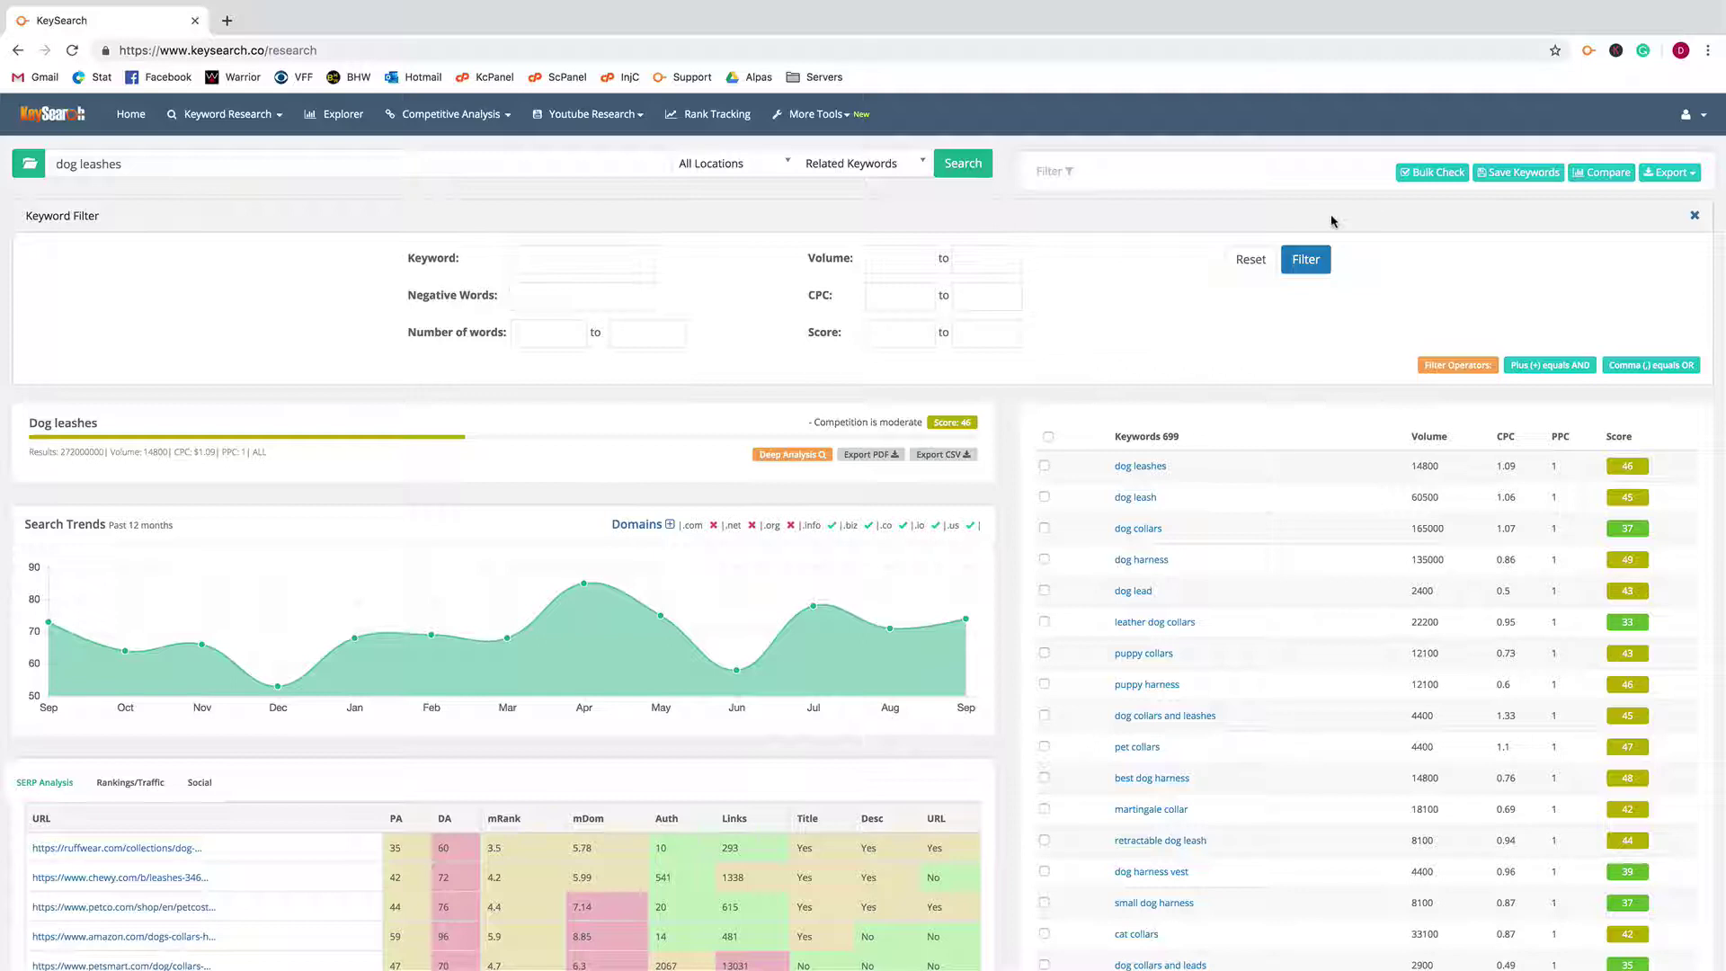
click(869, 261)
key(Tab)
text(50)
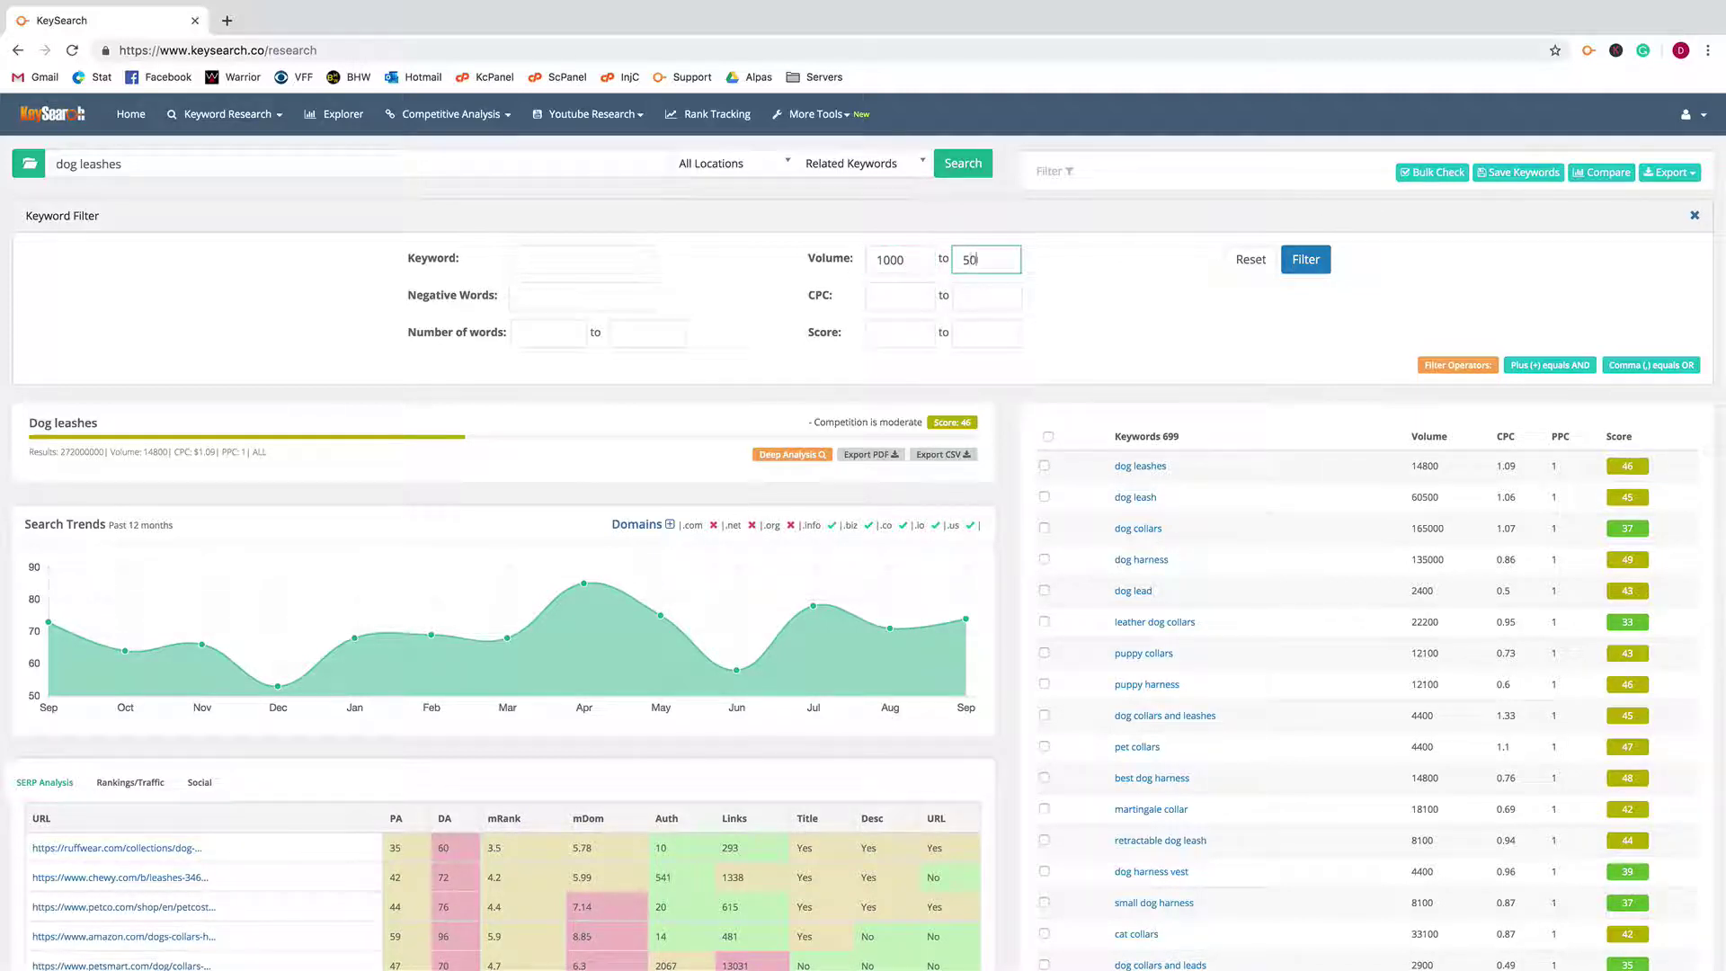
click(1322, 262)
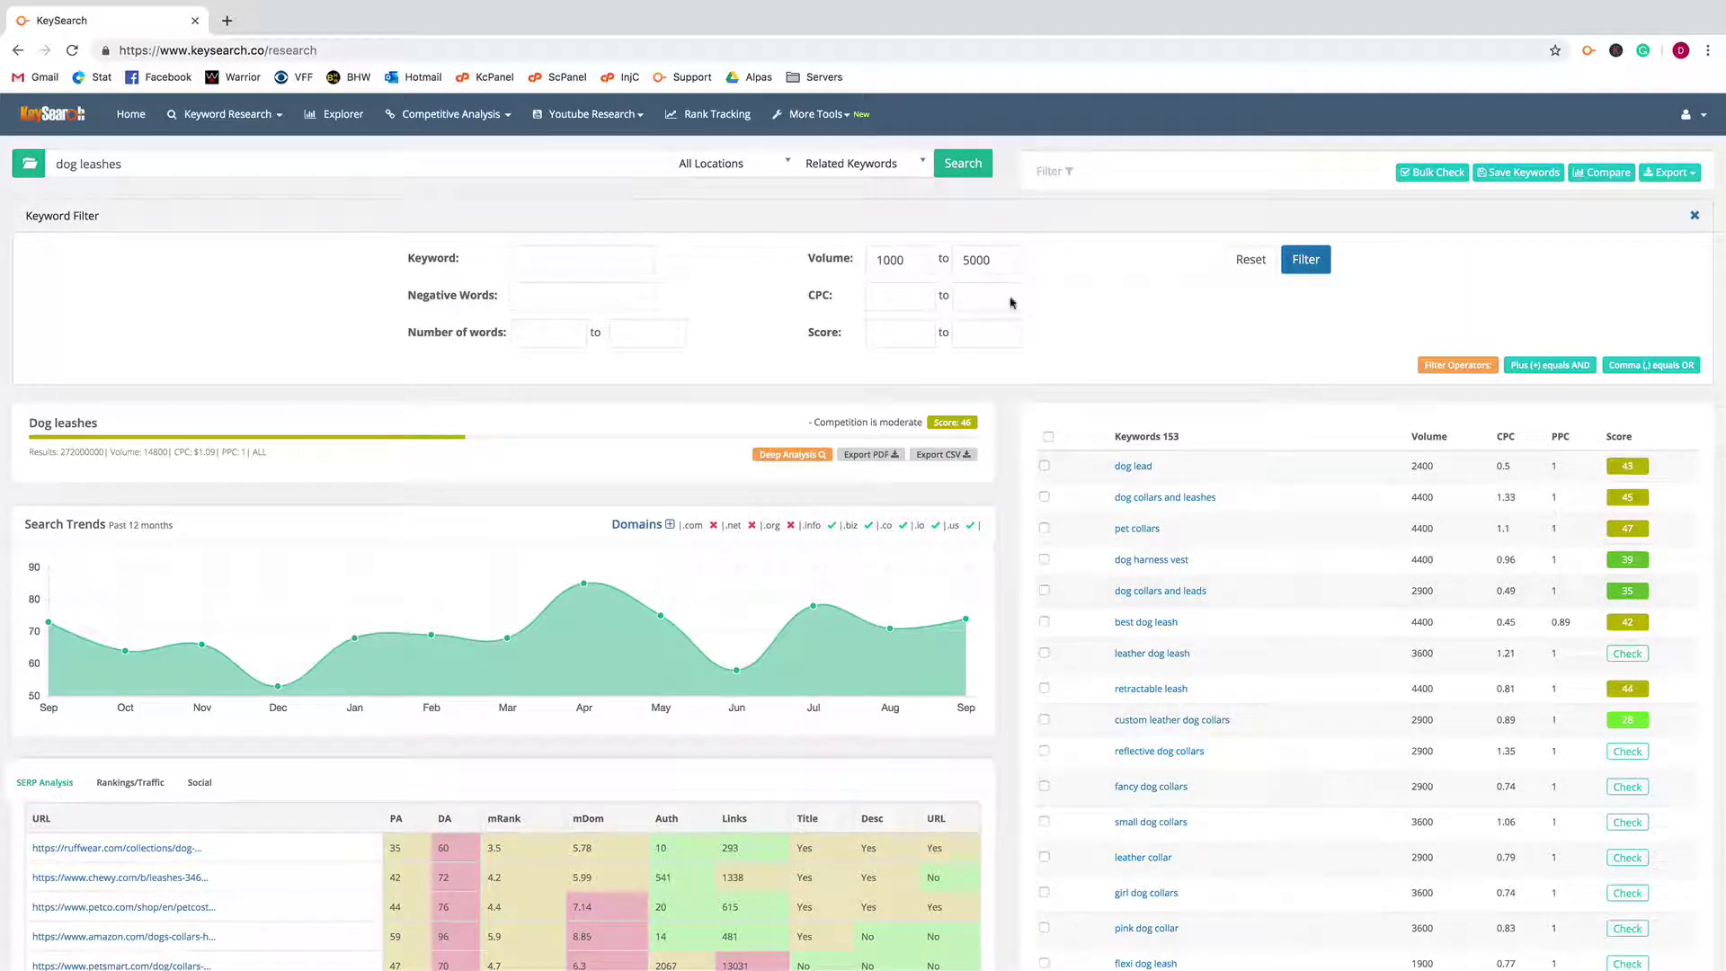
click(548, 258)
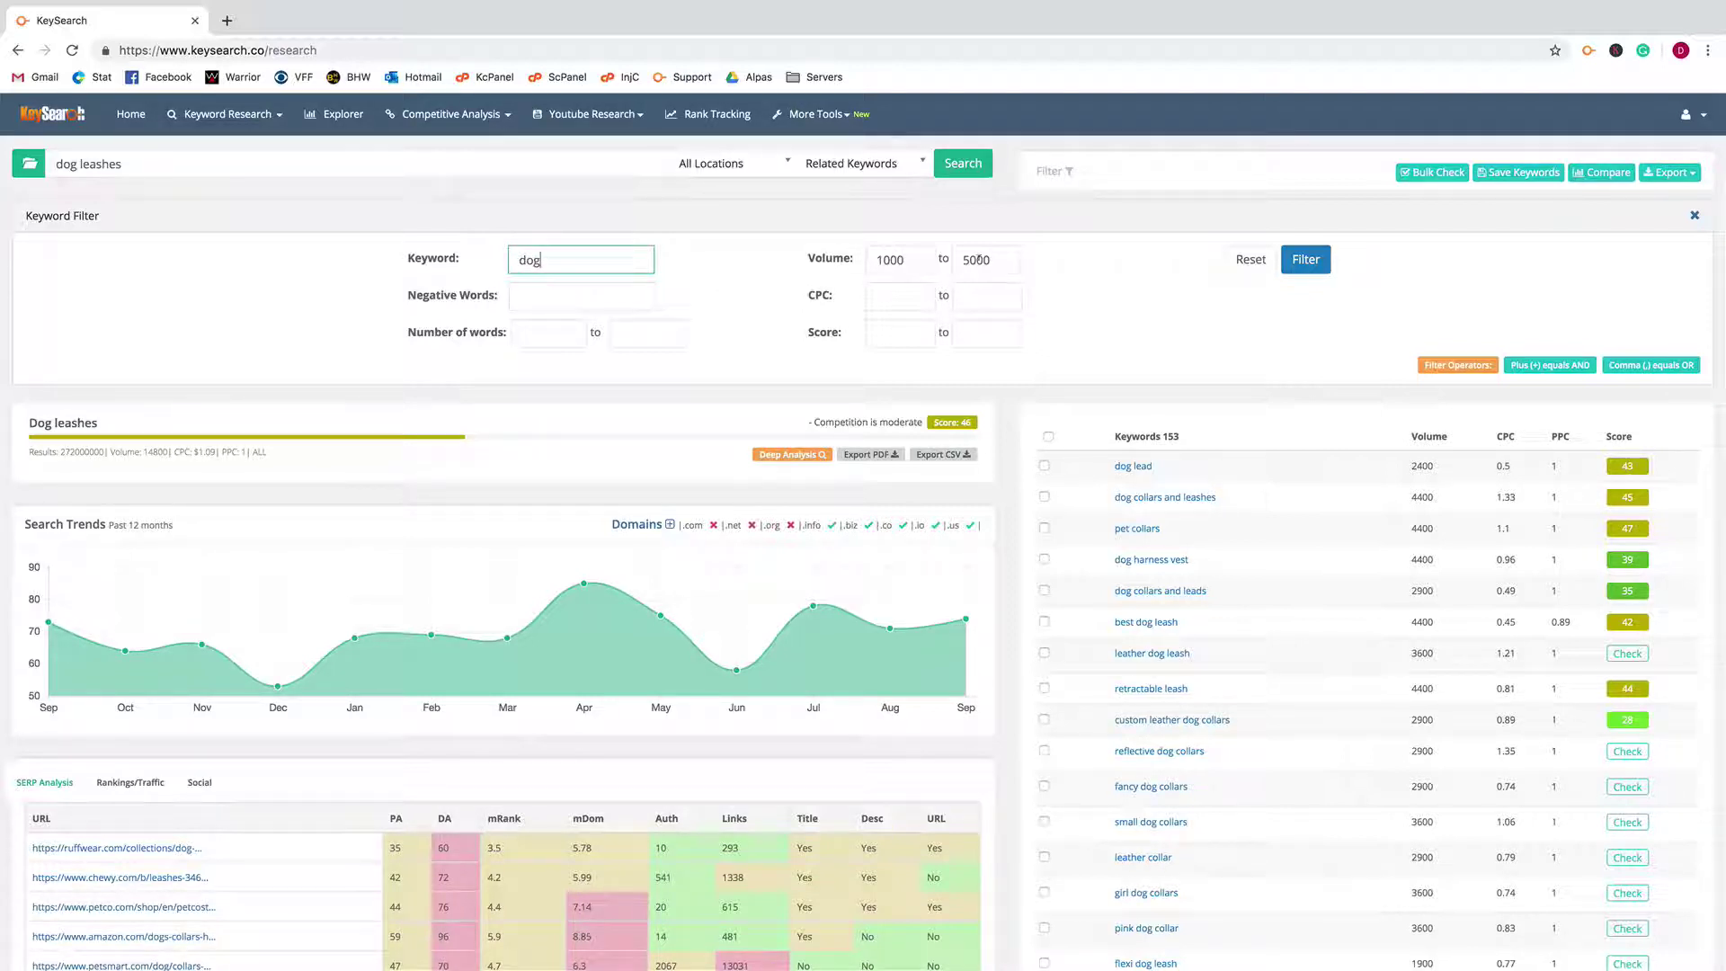
click(926, 301)
text(1)
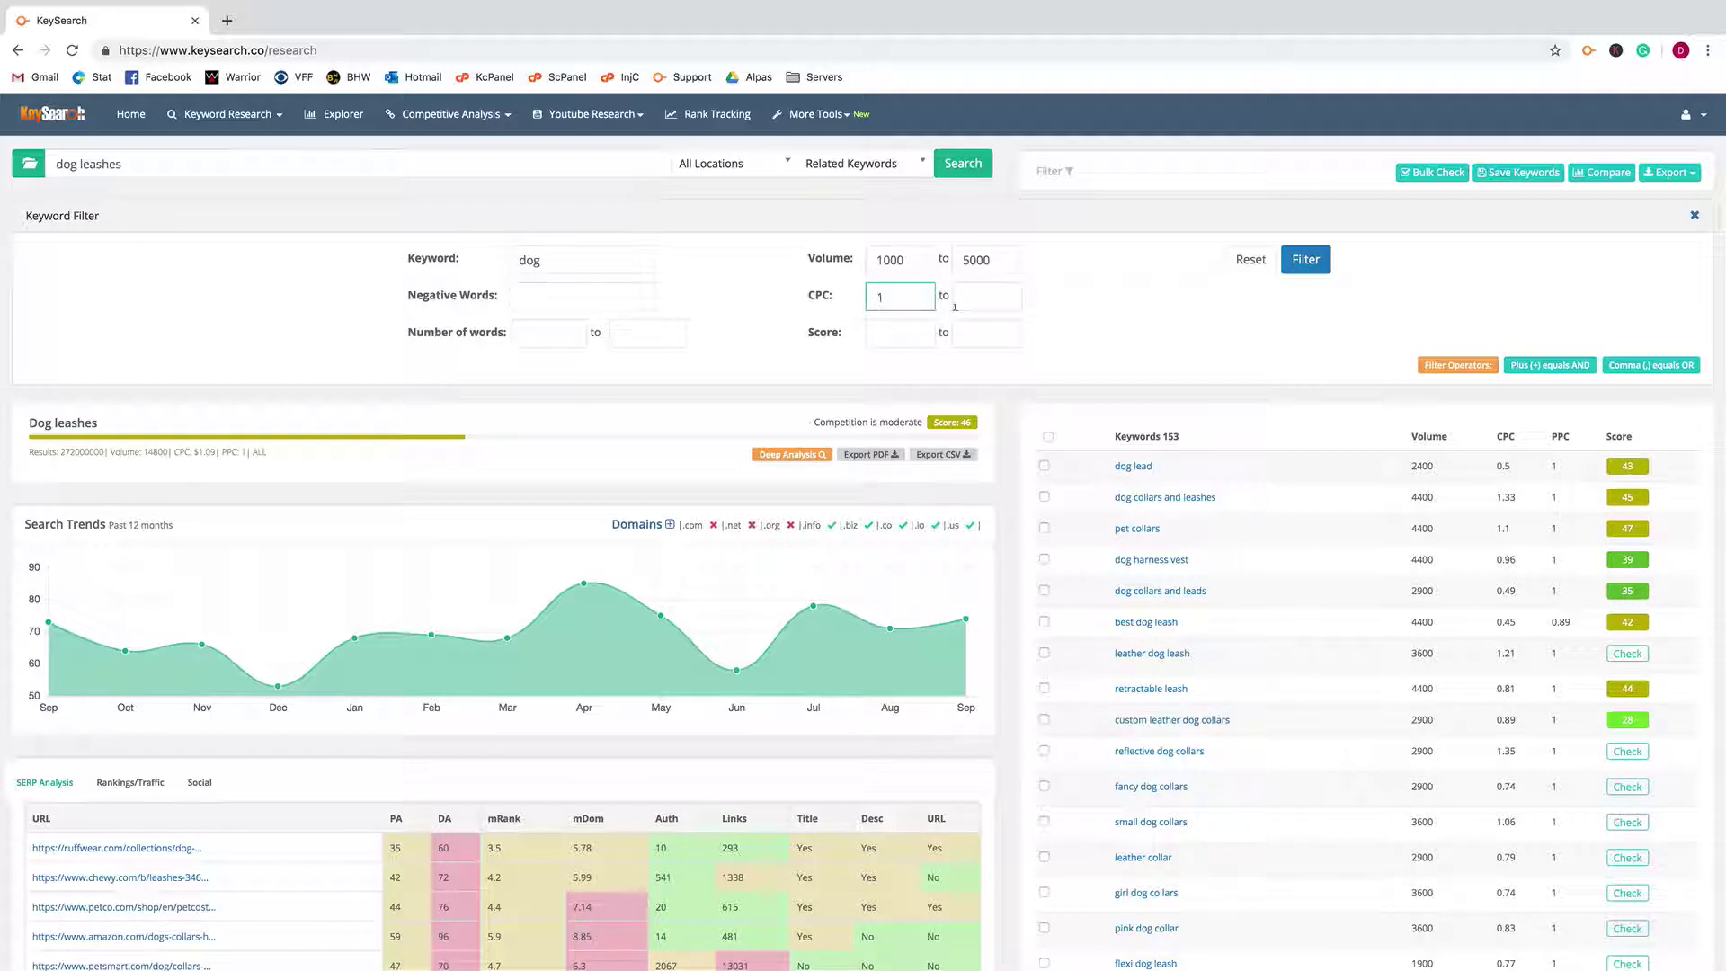
click(1306, 261)
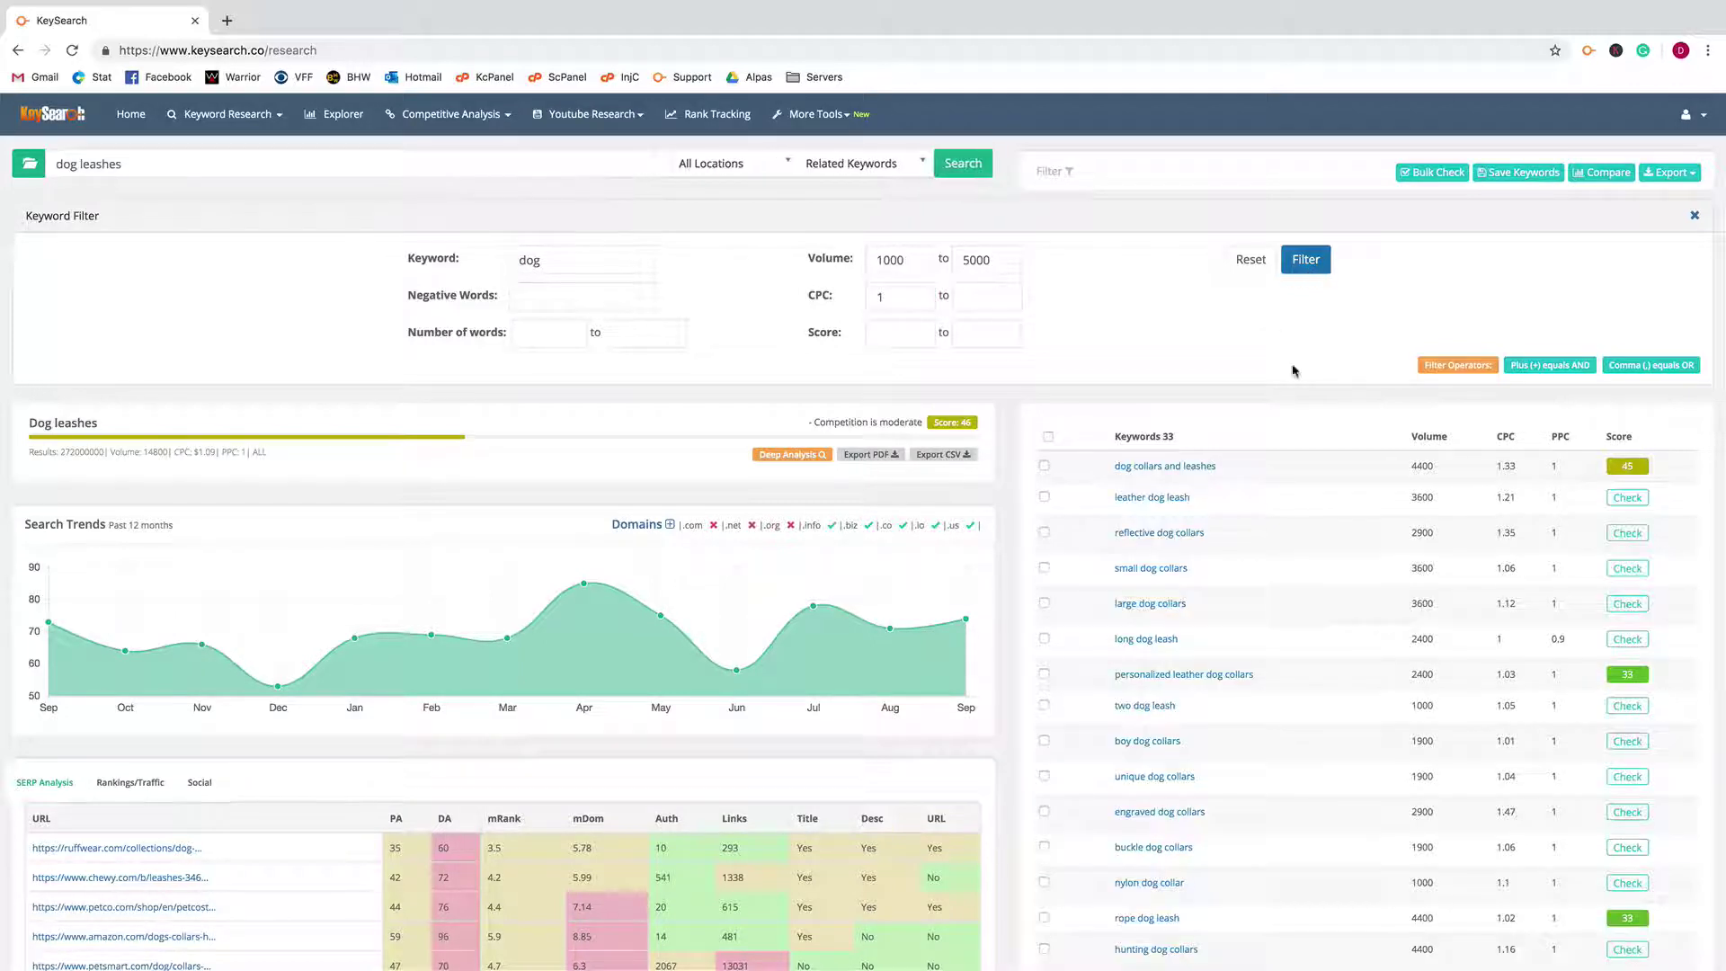
click(1252, 261)
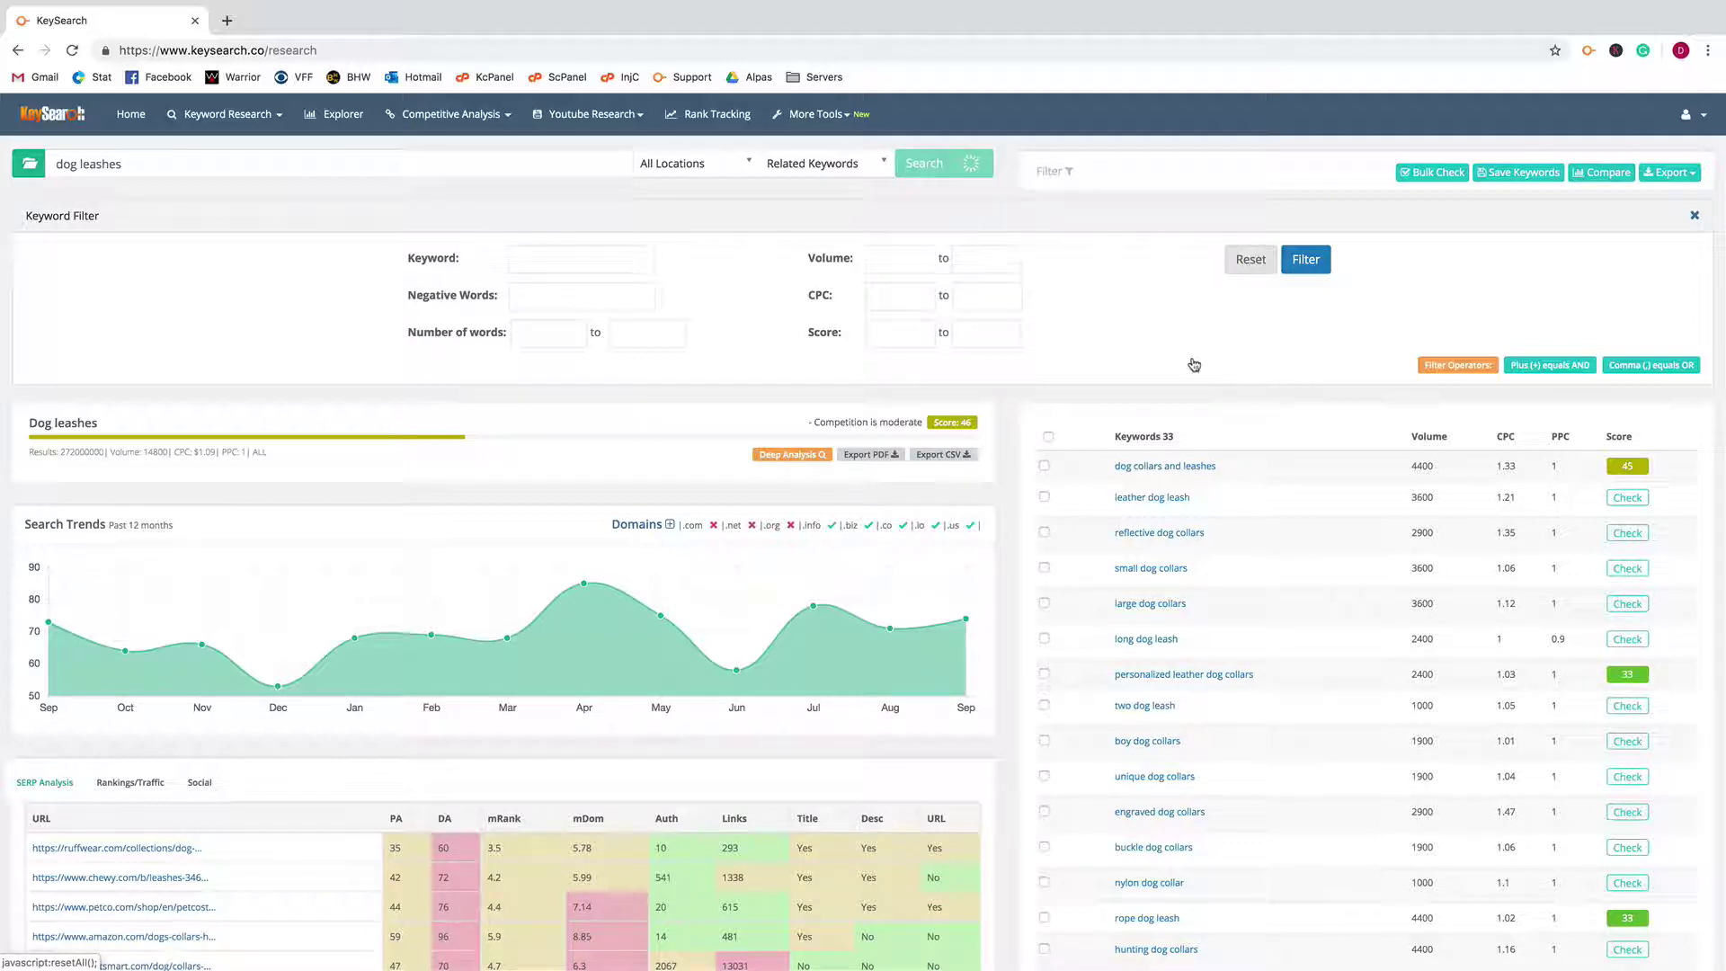
click(1694, 216)
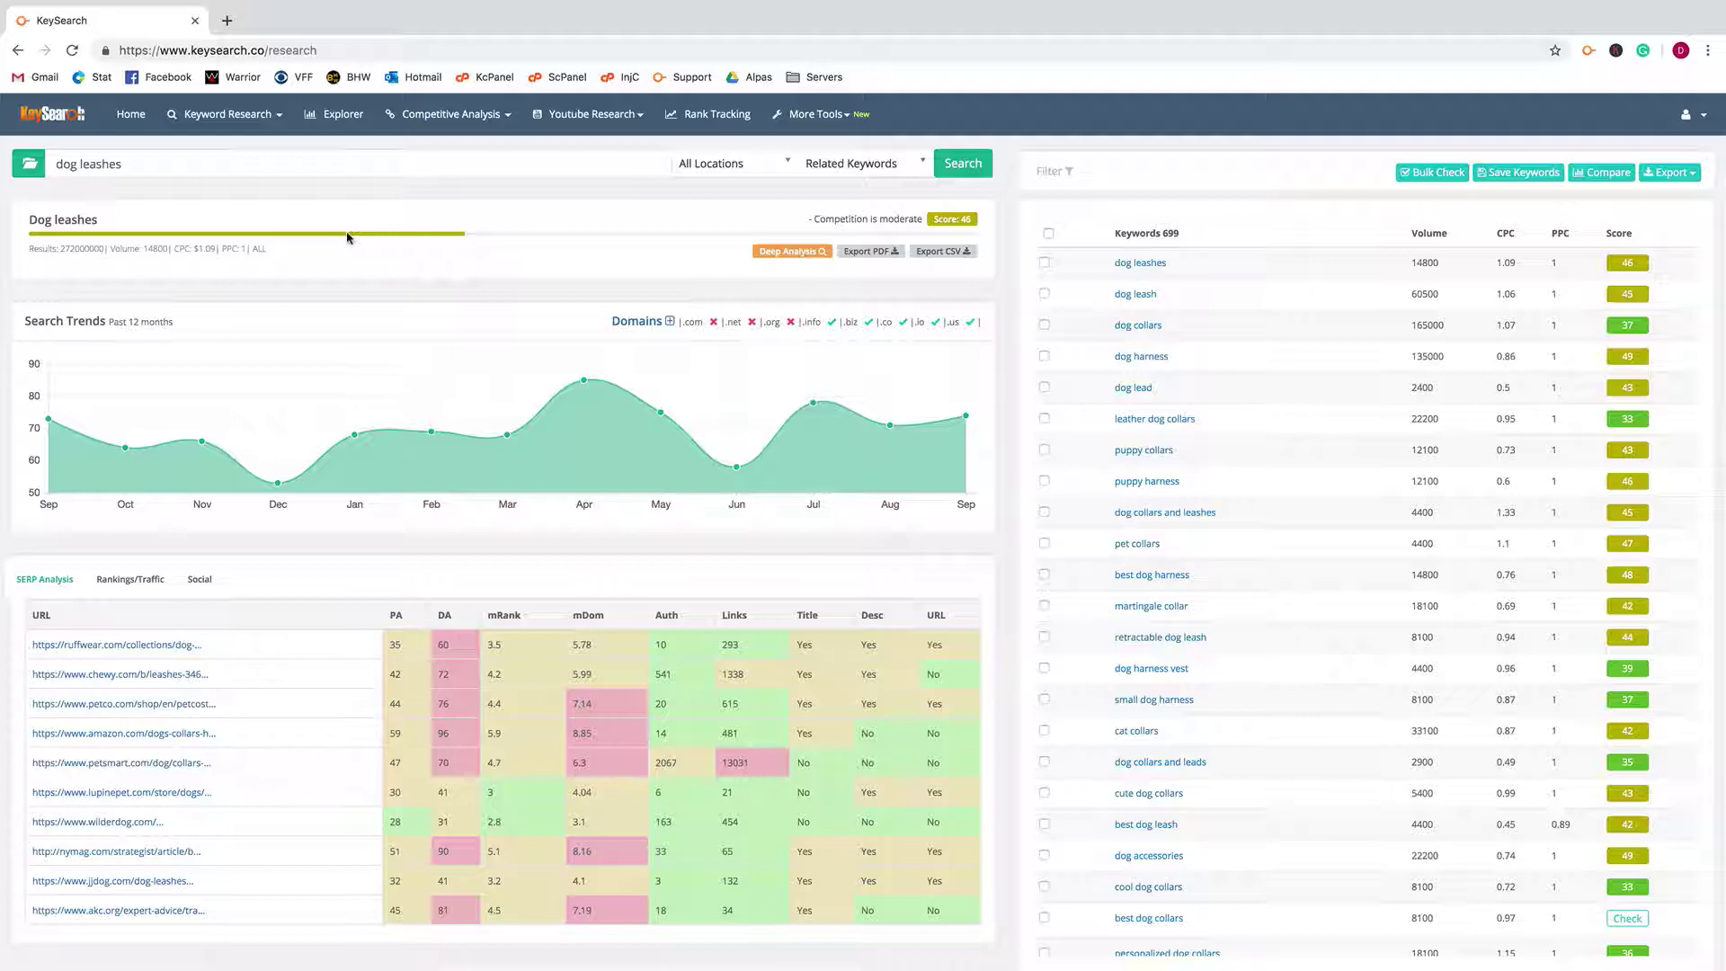
click(37, 164)
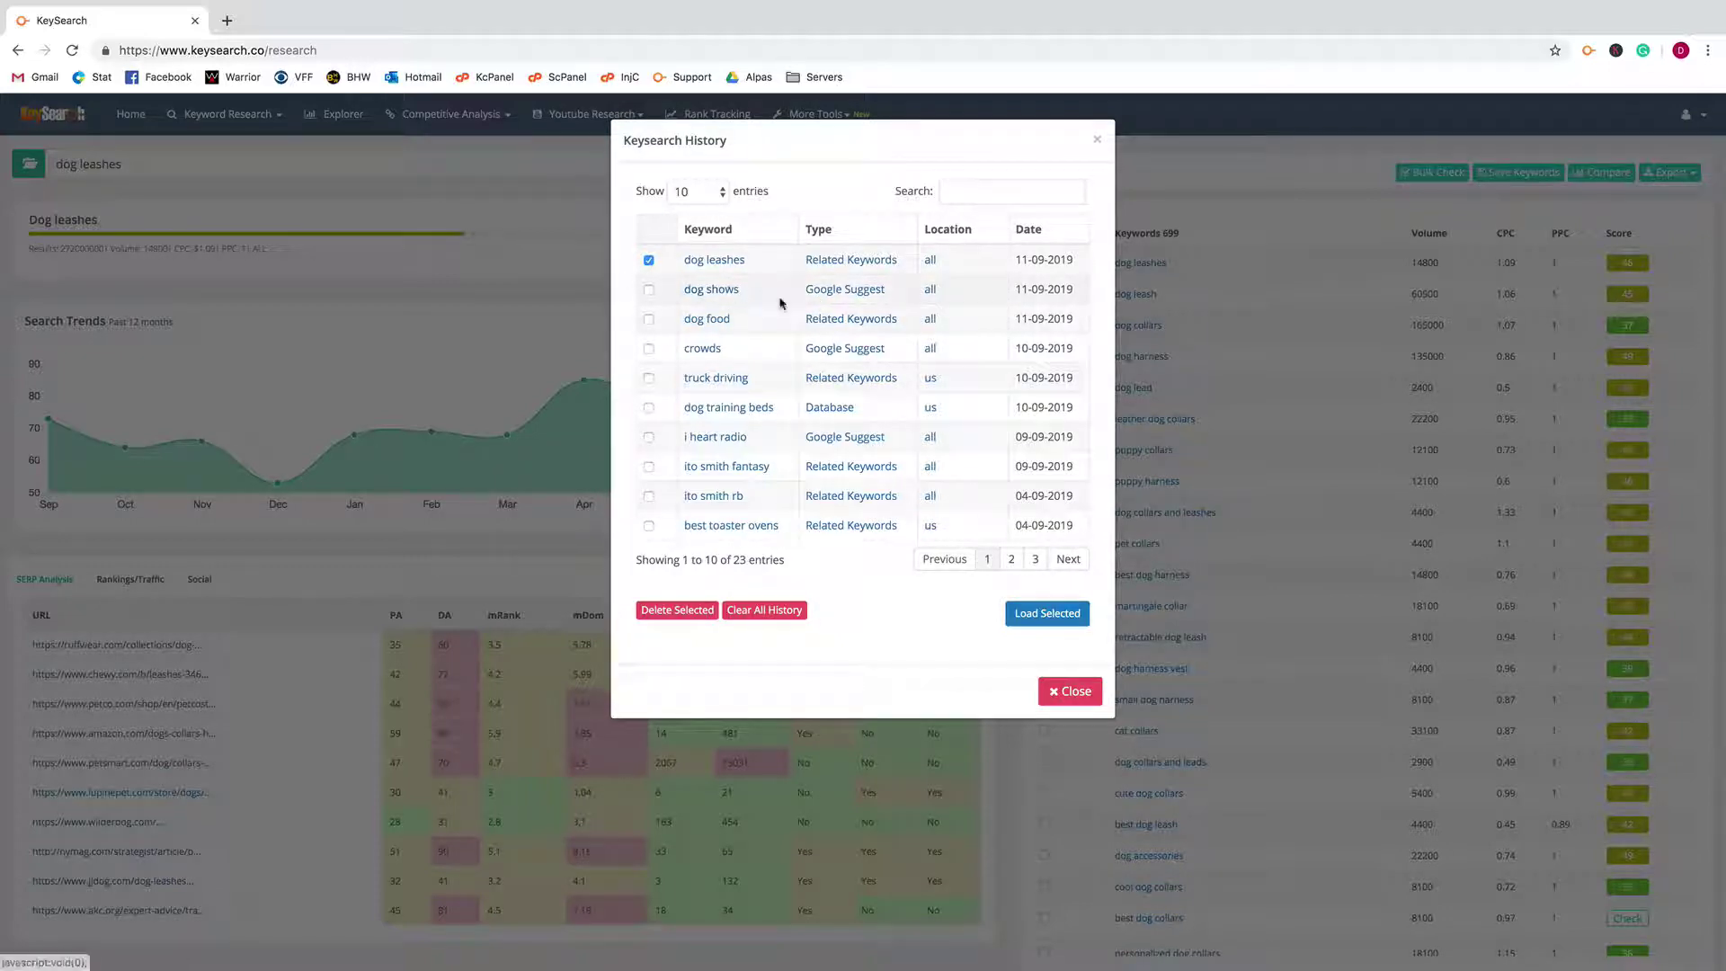
click(720, 289)
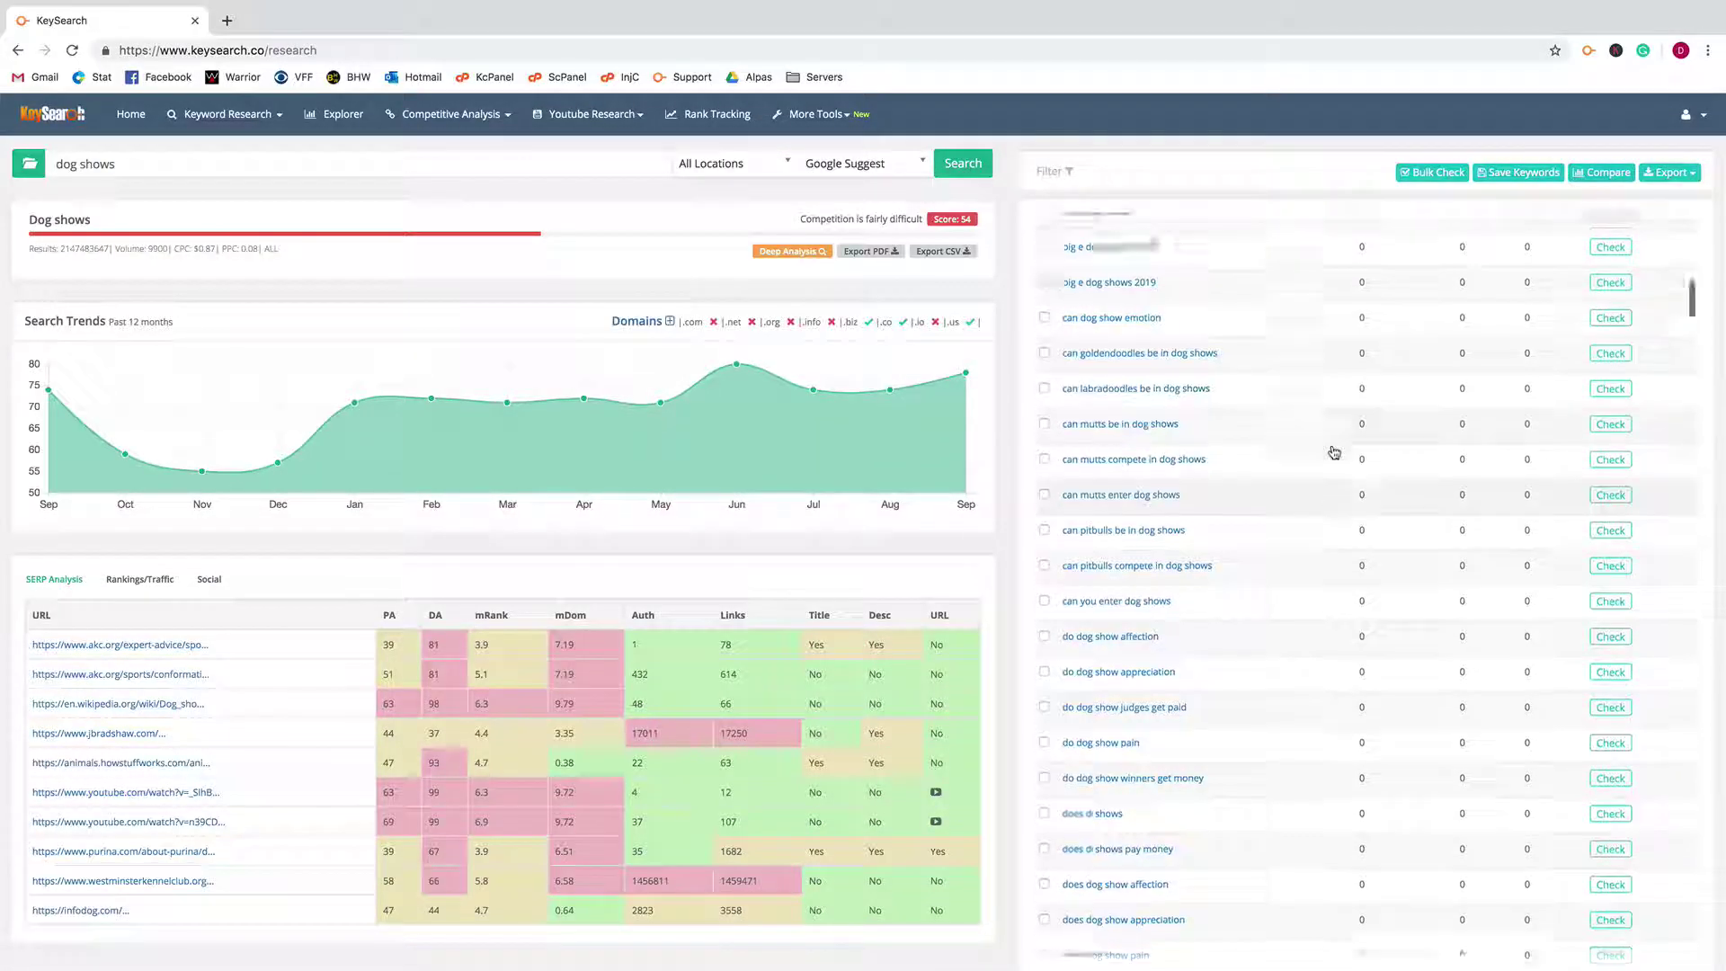
click(28, 163)
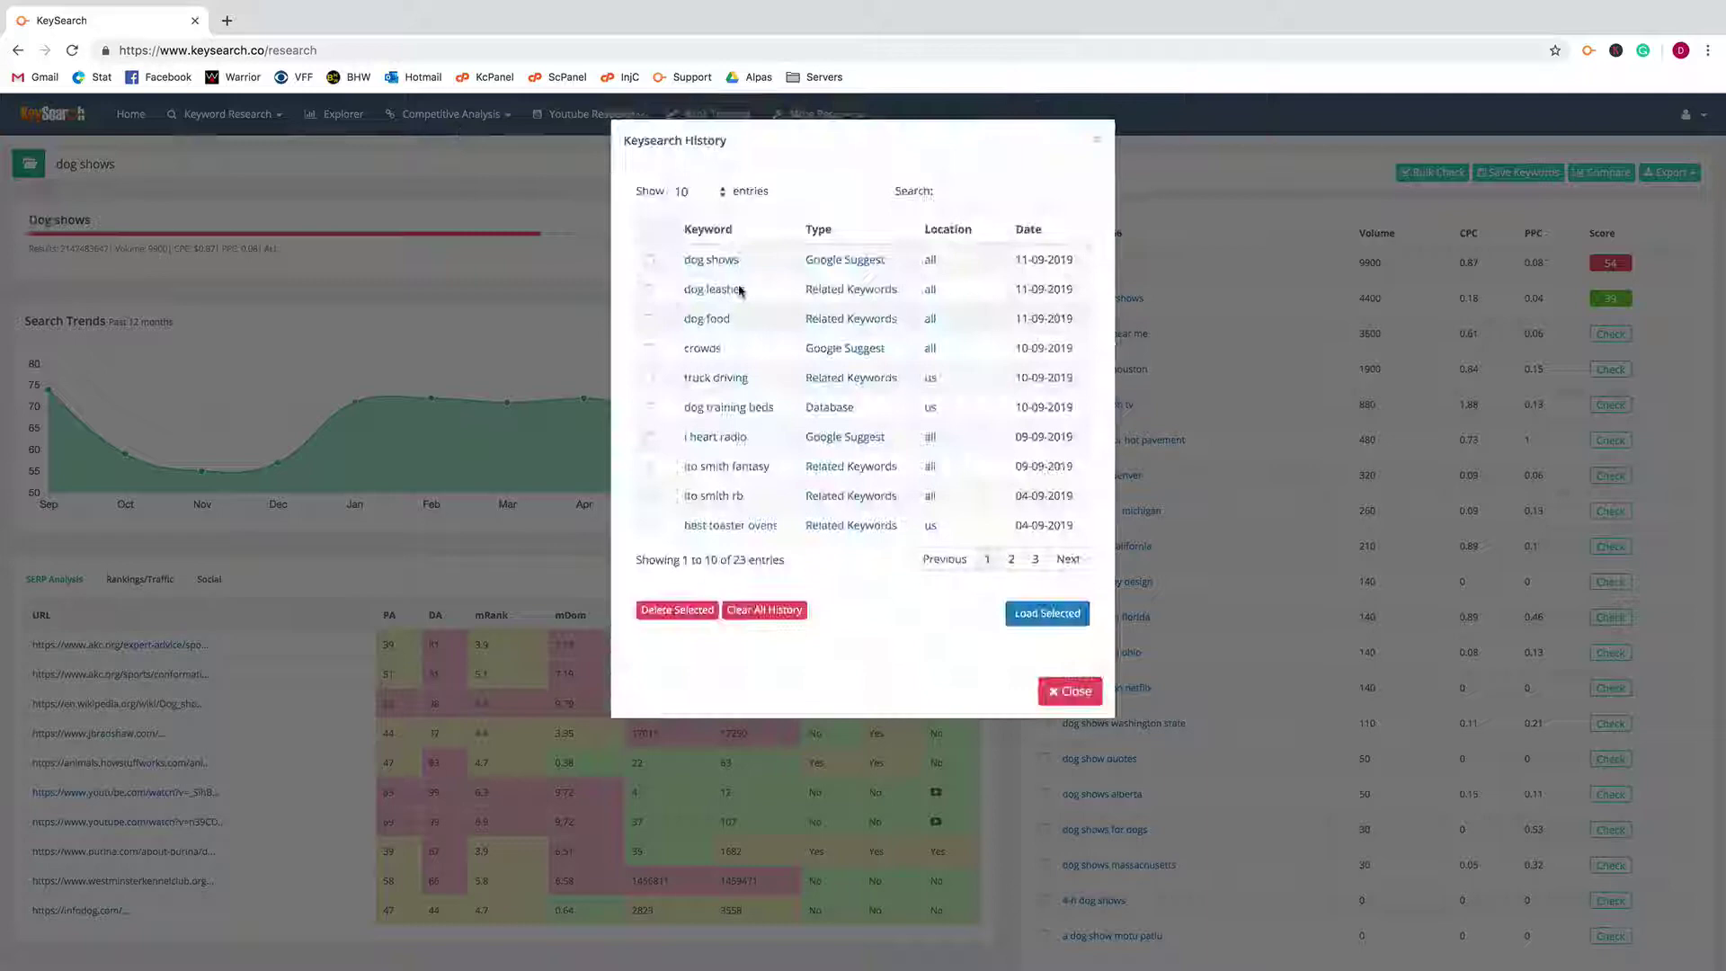
click(726, 291)
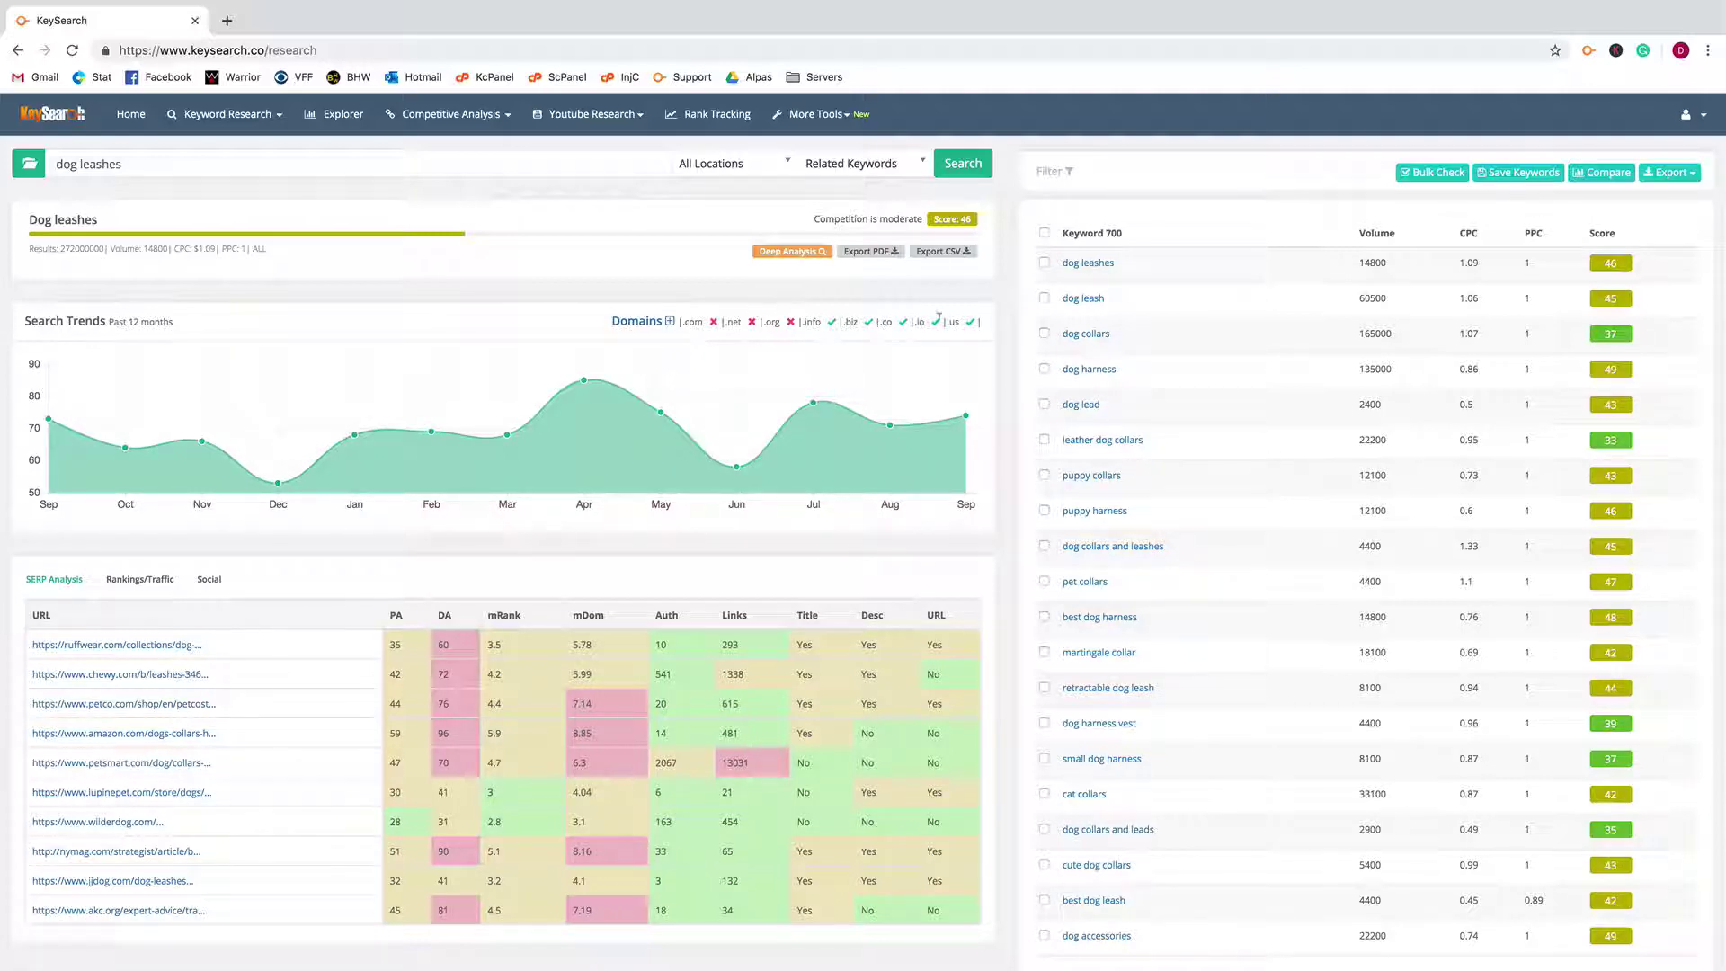
scroll(938, 318, down, 4)
scroll(791, 294, up, 4)
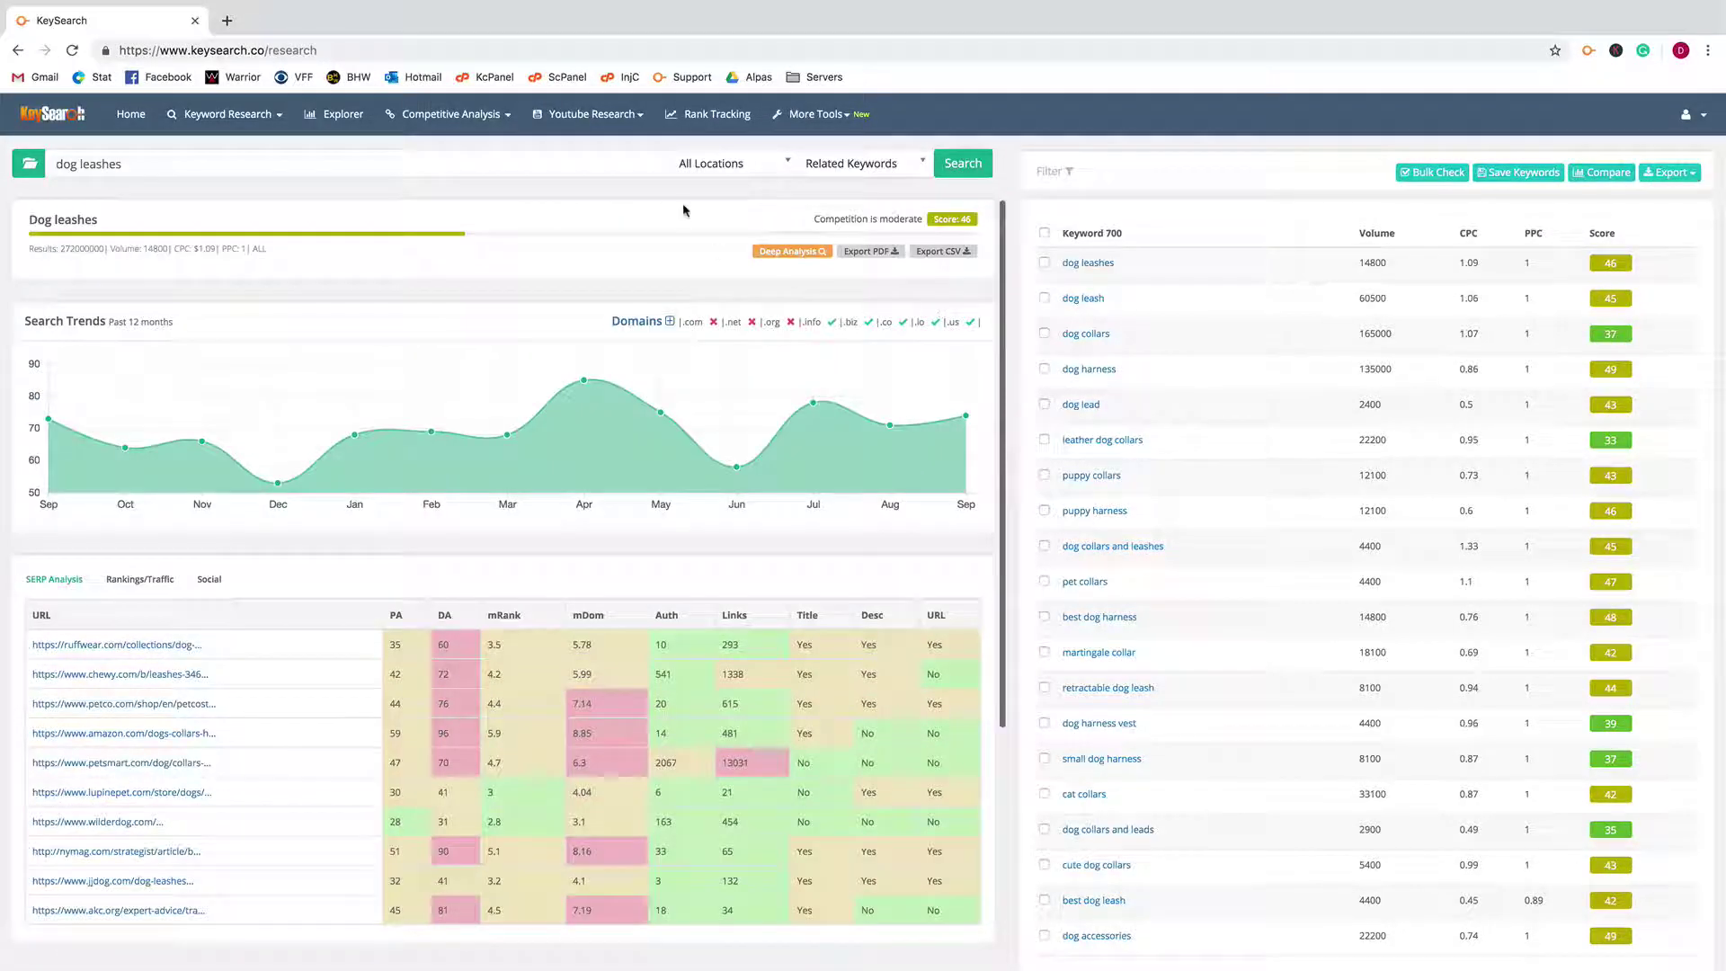